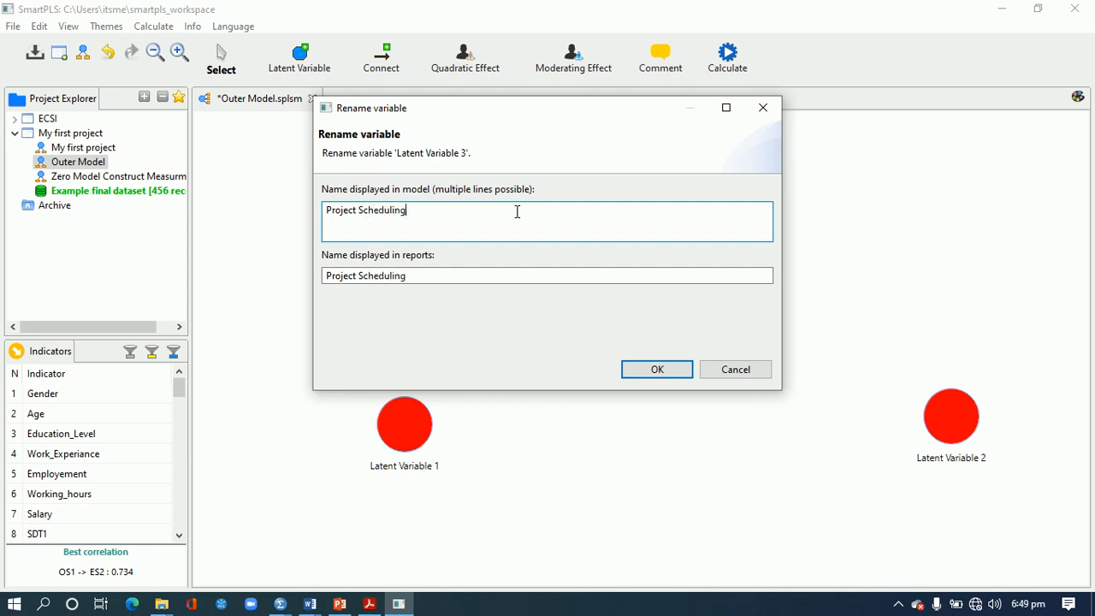
# - Confirm Project Scheduling as the name for Latent Variable 3, and rename Latent Variable 1 as Training Duration
pyautogui.click(647, 375)
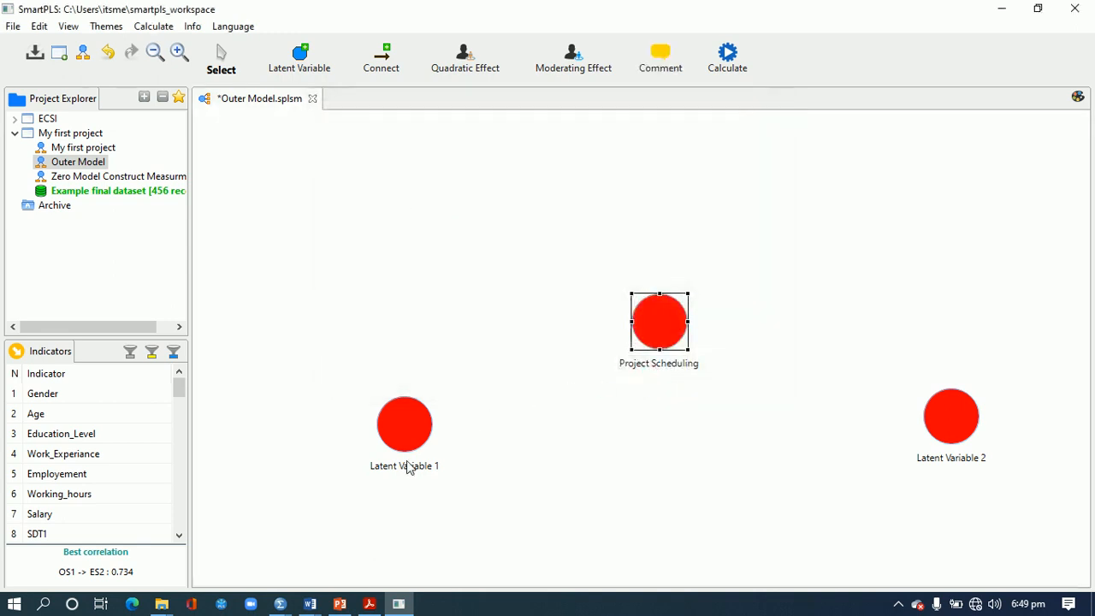
pyautogui.rightClick(410, 469)
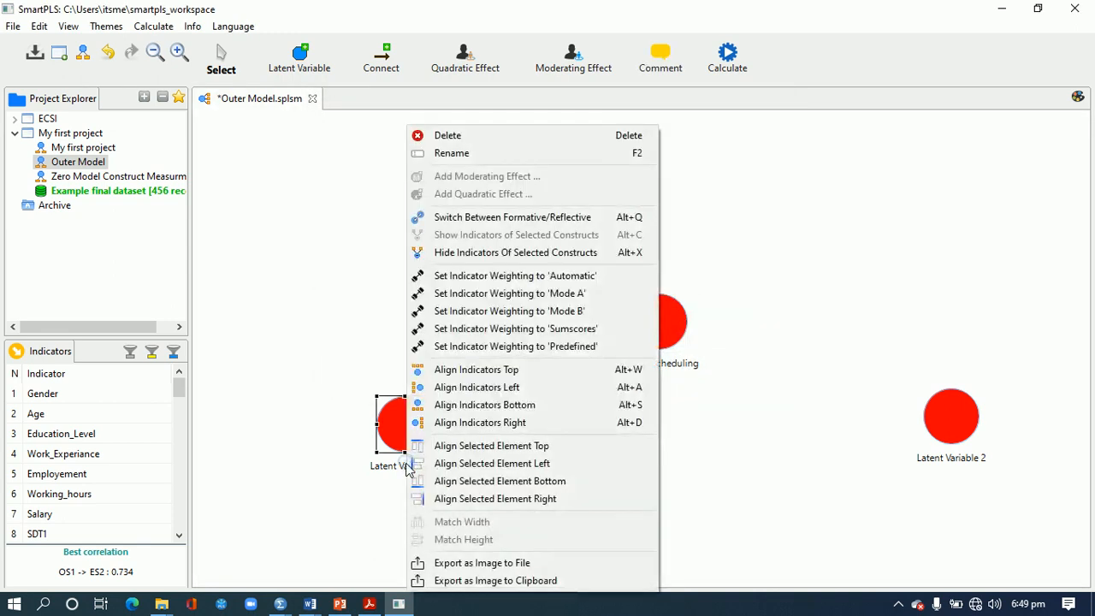
pyautogui.click(469, 154)
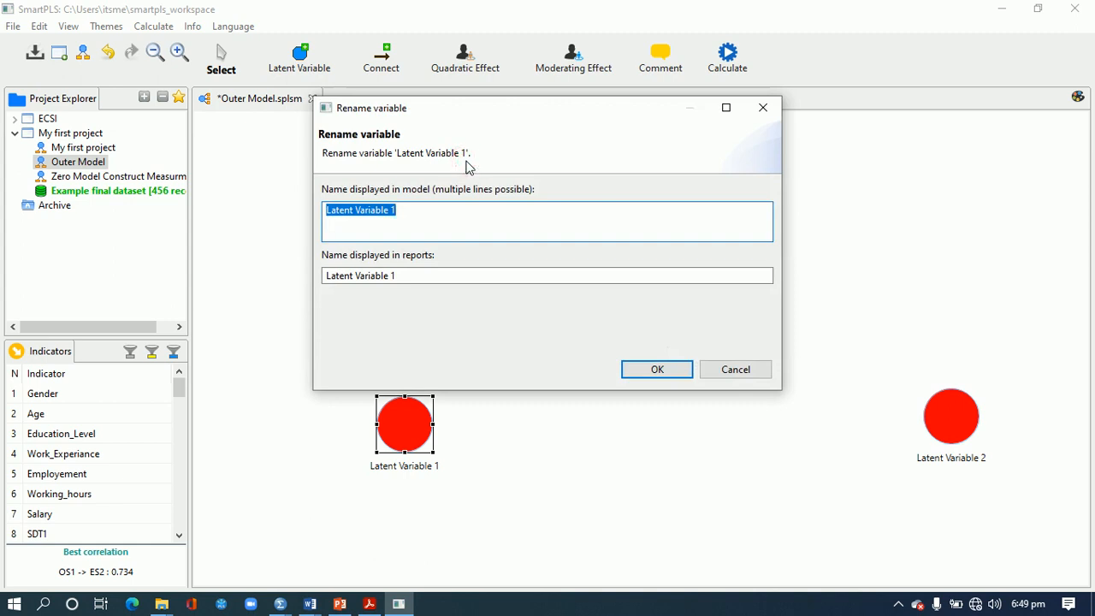
pyautogui.write('Training Duration')
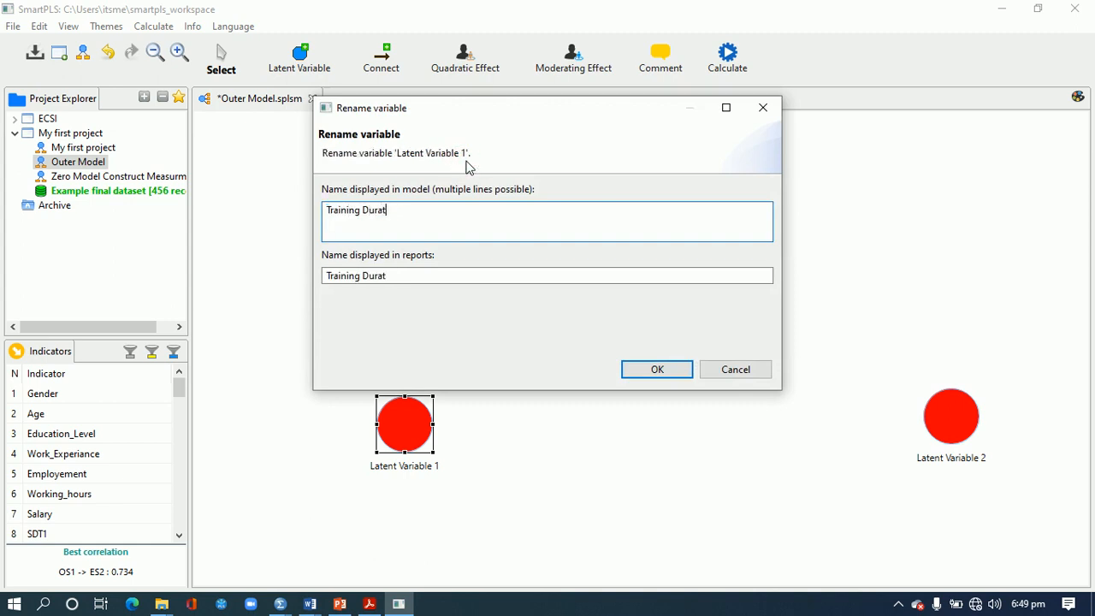
pyautogui.click(656, 368)
# - Rename Latent Variable 2 as Project Success
pyautogui.click(948, 427)
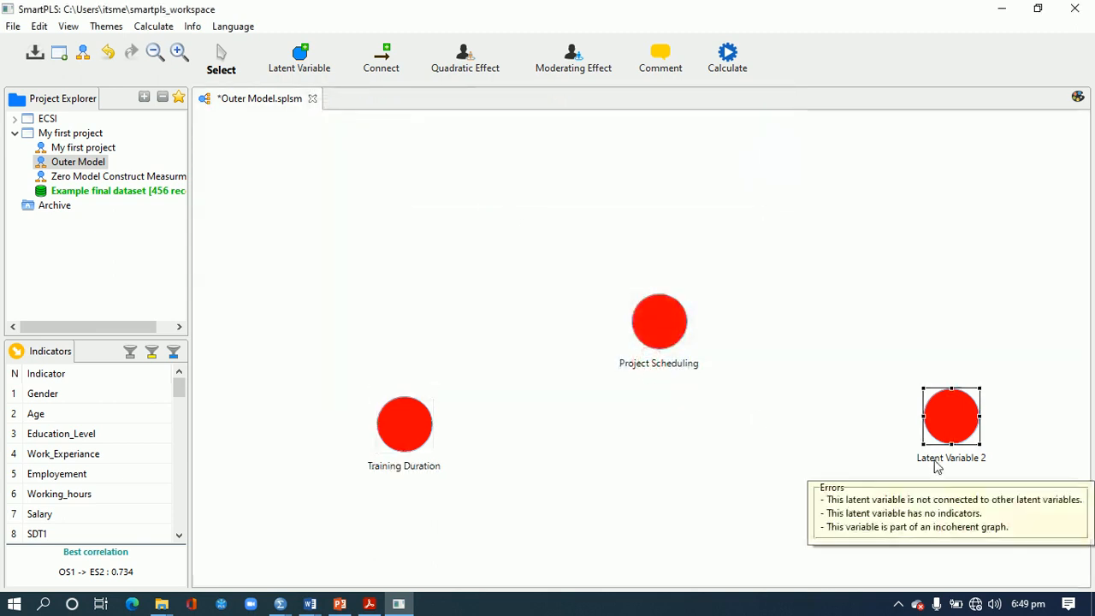
pyautogui.rightClick(948, 428)
pyautogui.click(894, 159)
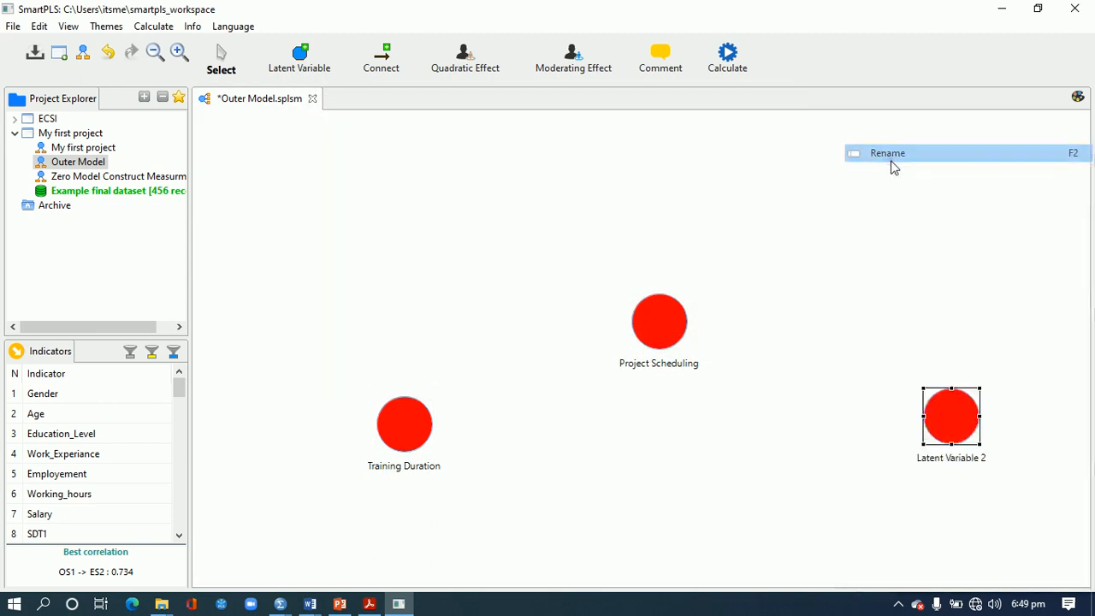
pyautogui.press('BackSpace')
pyautogui.write('Project Success')
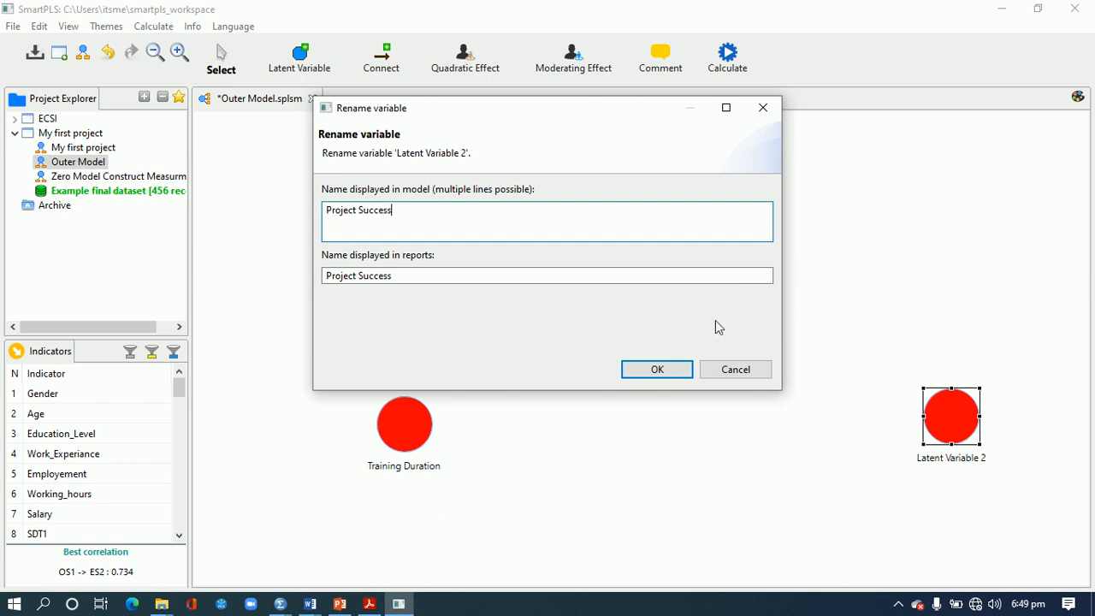
pyautogui.click(659, 371)
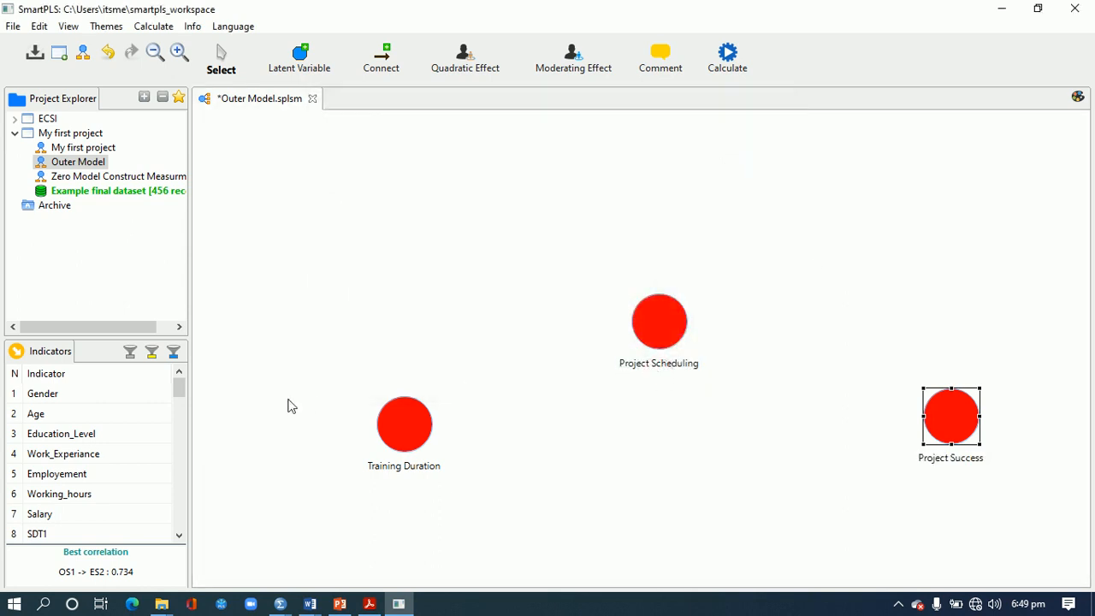
# - Add a latent variable just left of Training Duration and name it Short Training Duration
pyautogui.moveTo(179, 390); pyautogui.dragTo(180, 411)
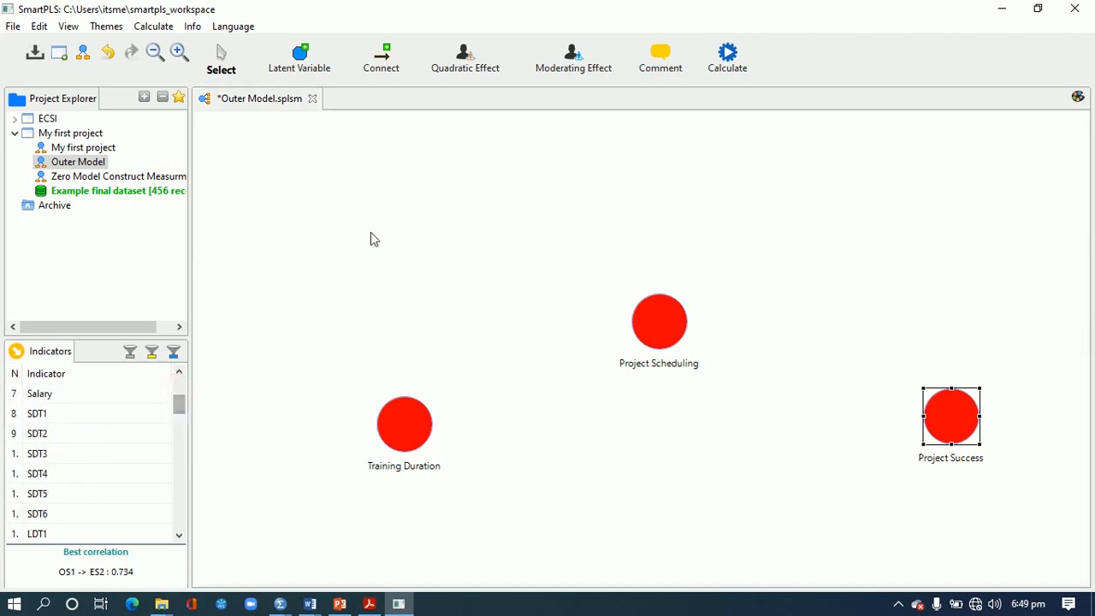
pyautogui.click(300, 75)
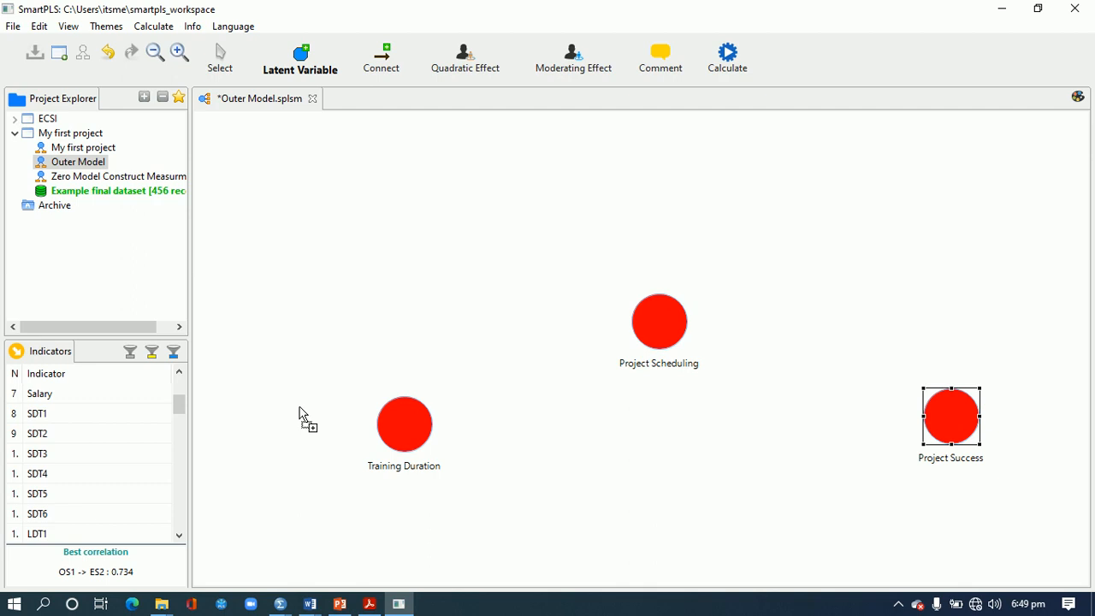
pyautogui.click(300, 414)
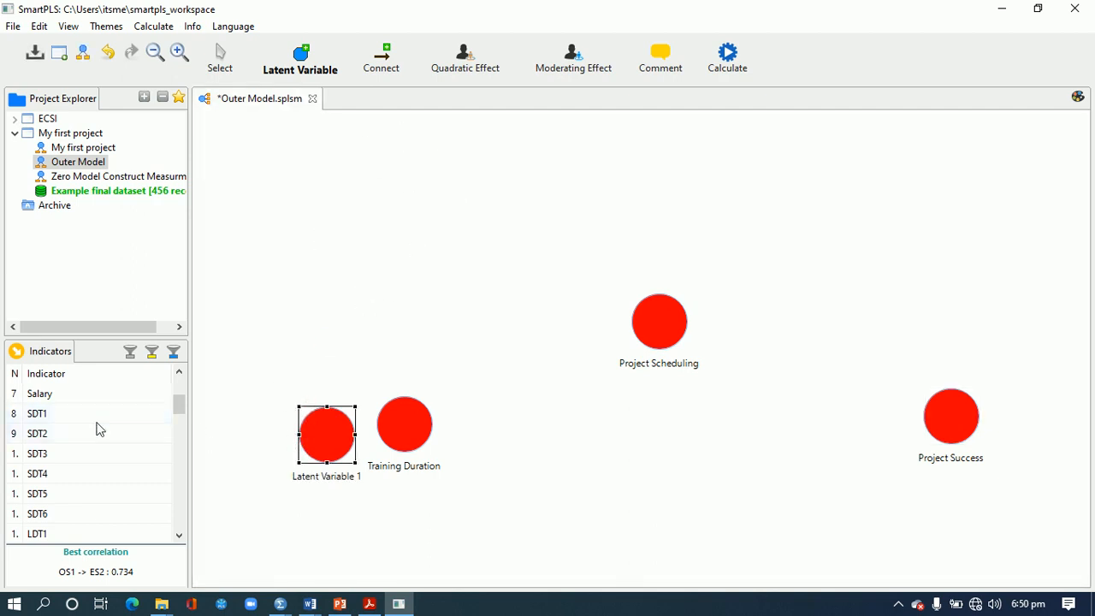
pyautogui.rightClick(328, 469)
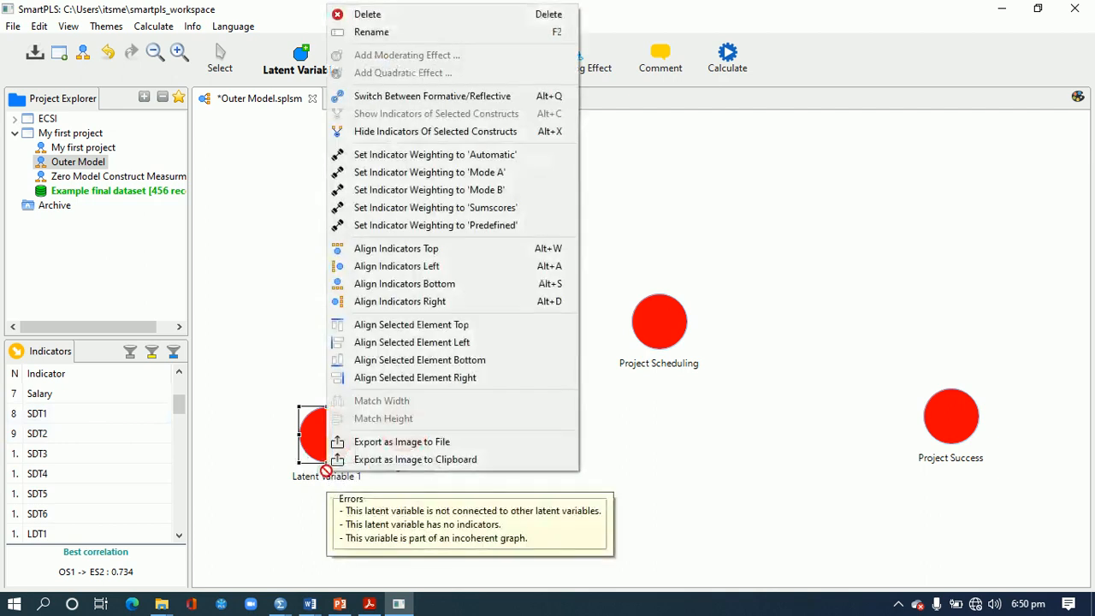
pyautogui.click(357, 33)
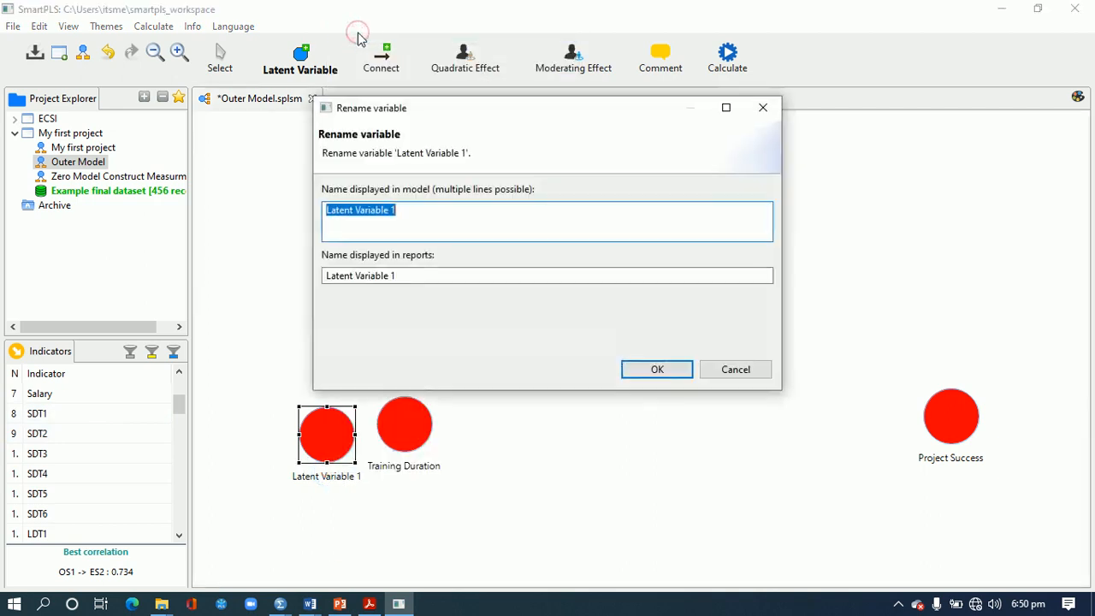
pyautogui.write('Short Training Duration')
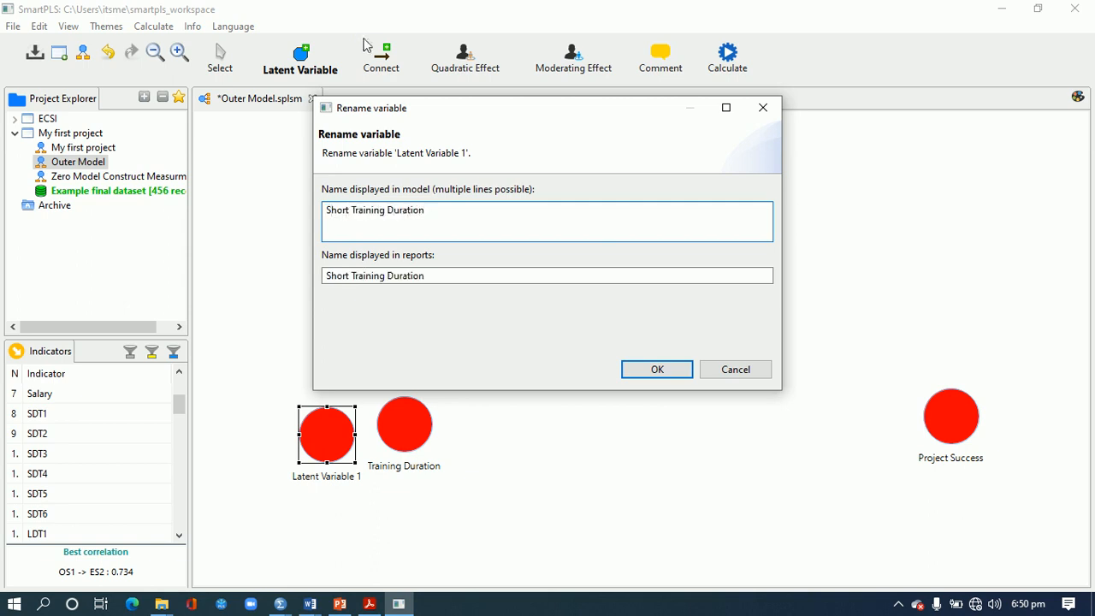
pyautogui.click(646, 373)
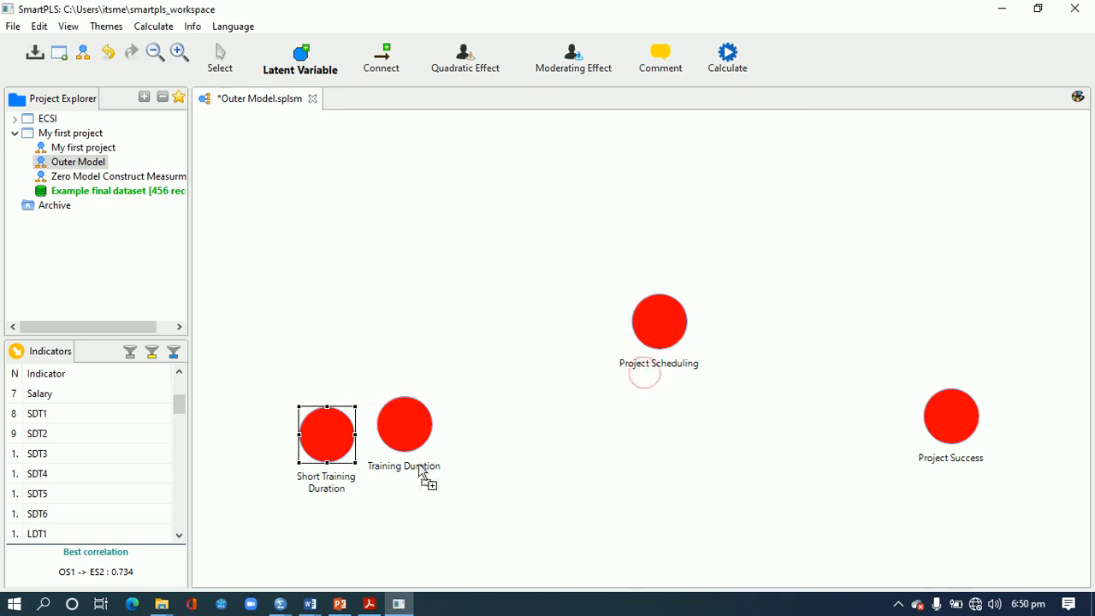
# - Add another latent variable below and right of Training Duration and name it Long Training Duration
pyautogui.click(179, 537)
pyautogui.click(180, 537)
pyautogui.click(180, 537)
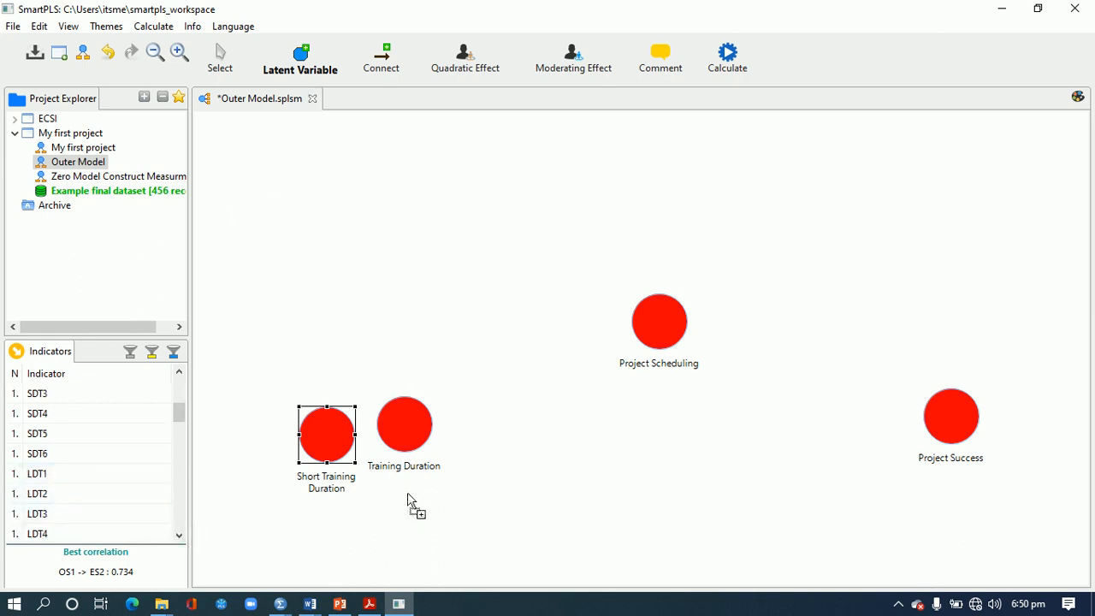
pyautogui.click(472, 488)
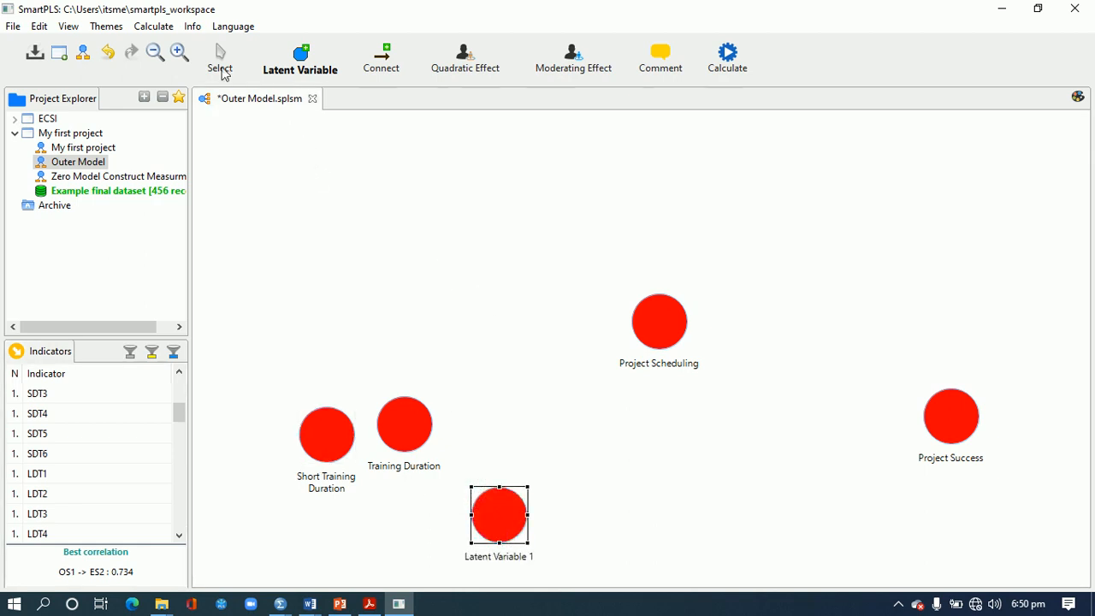
pyautogui.click(224, 61)
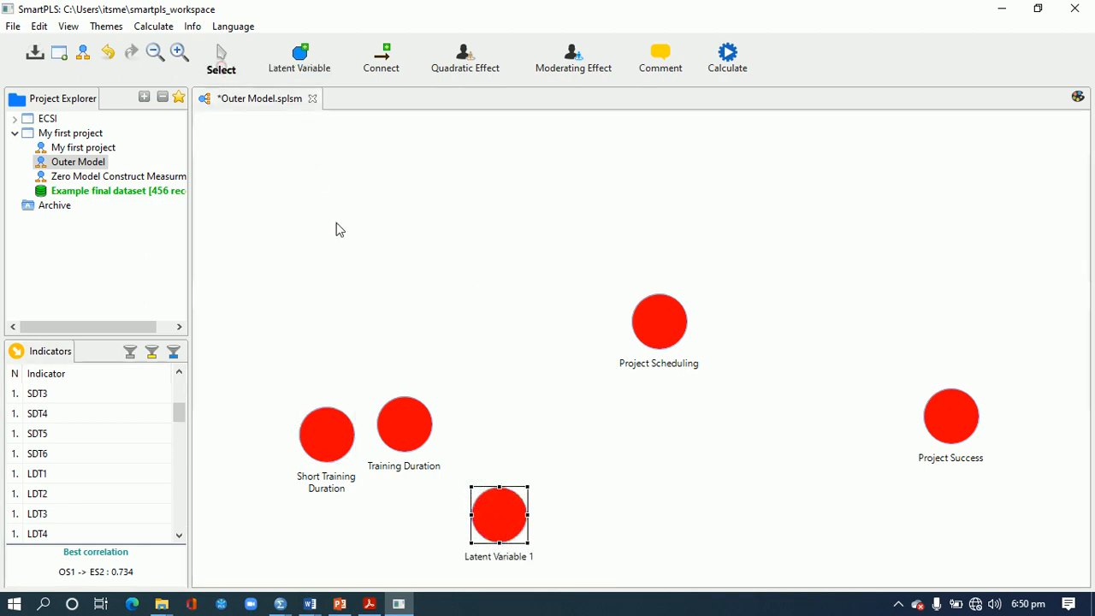
pyautogui.rightClick(503, 561)
pyautogui.click(548, 117)
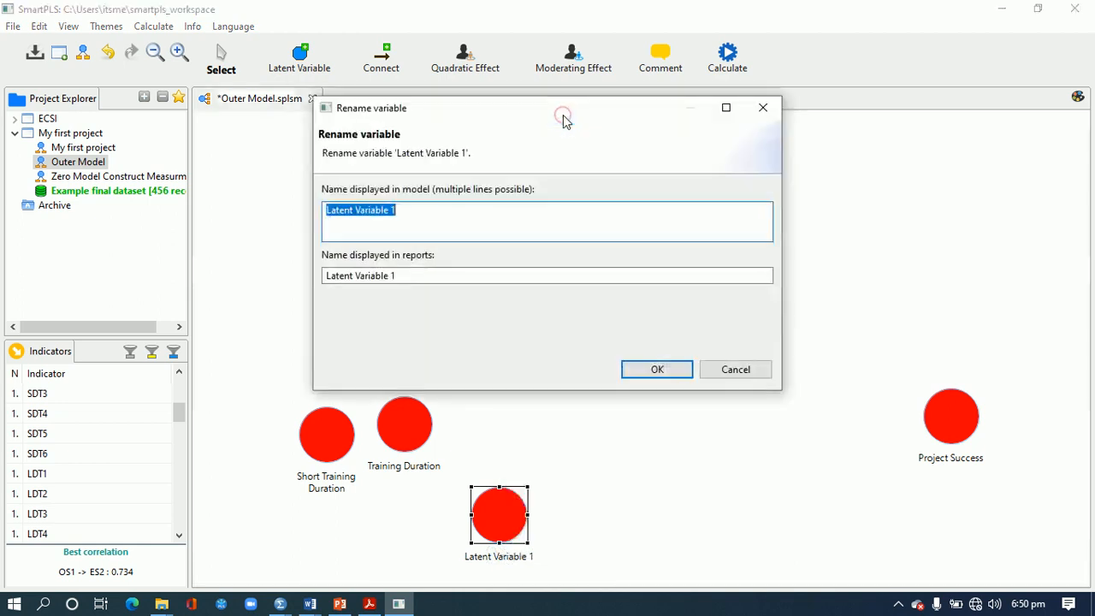
pyautogui.write('Long Train')
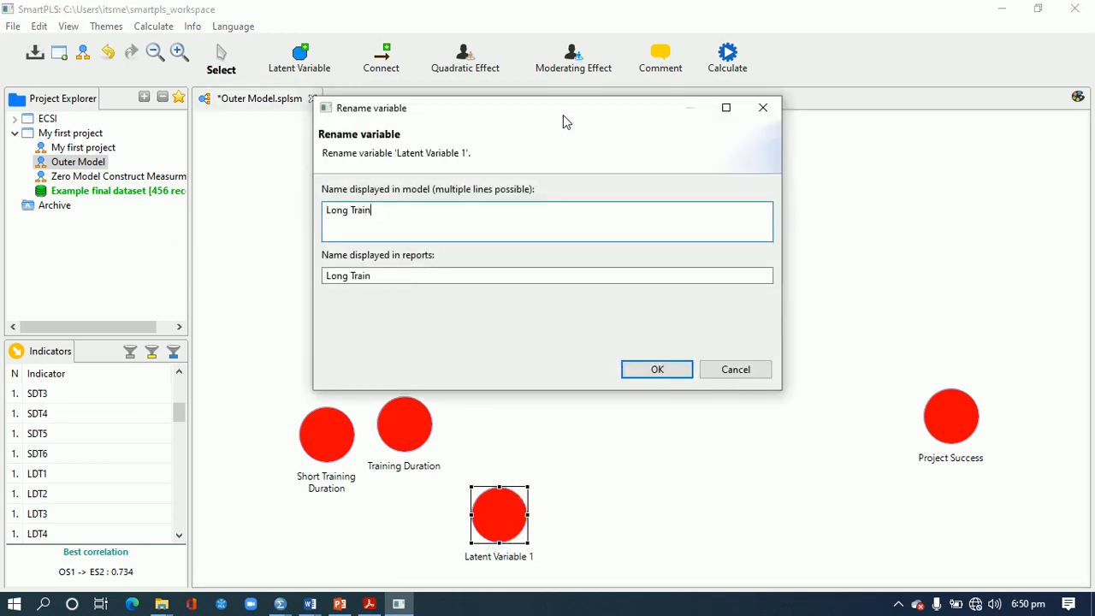
pyautogui.write('ing Duration')
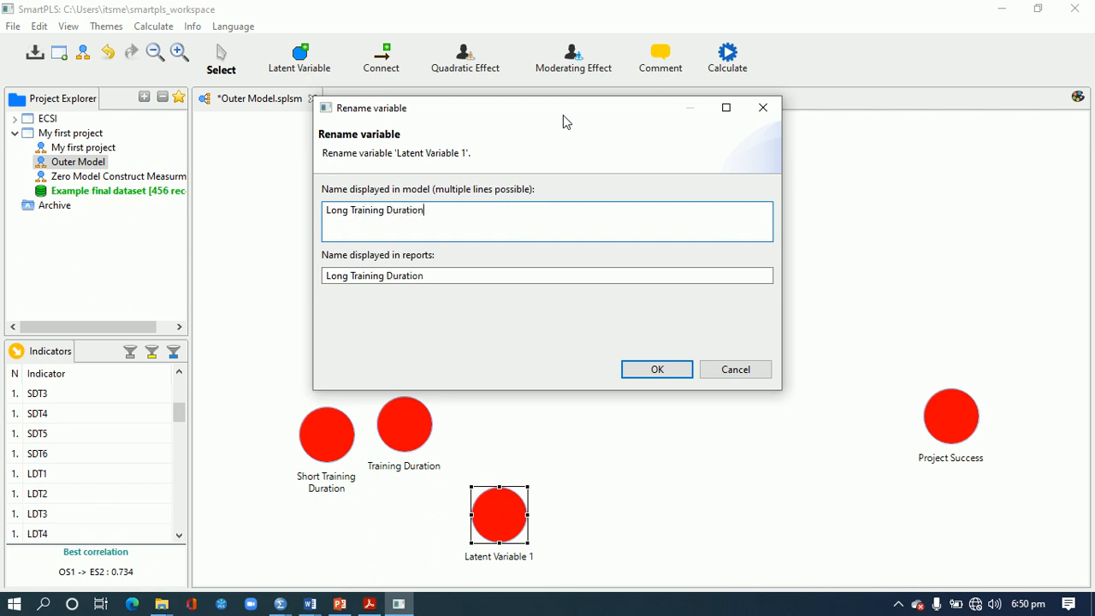
pyautogui.click(659, 370)
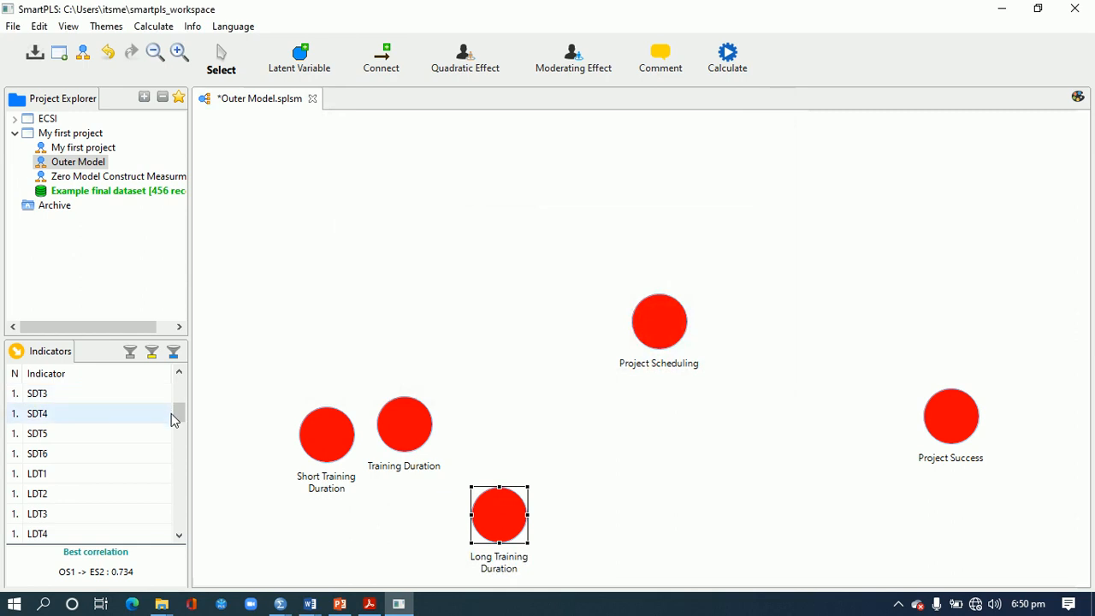
# - Assign the indicators SDT1 through SDT6 to the Short Training Duration construct
pyautogui.scroll(1, 175, 410)
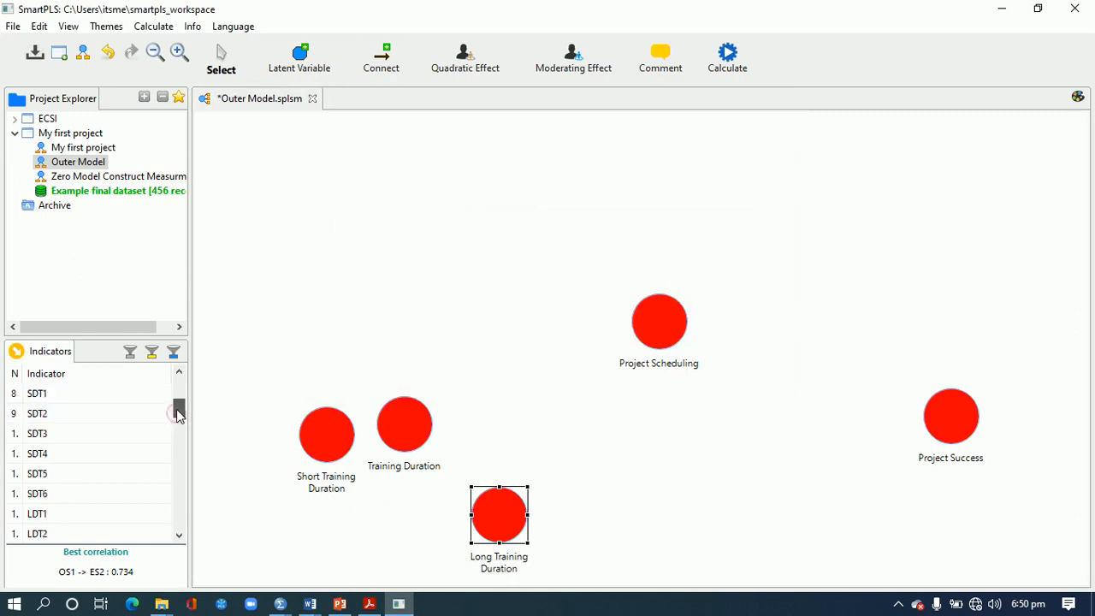
pyautogui.click(105, 398)
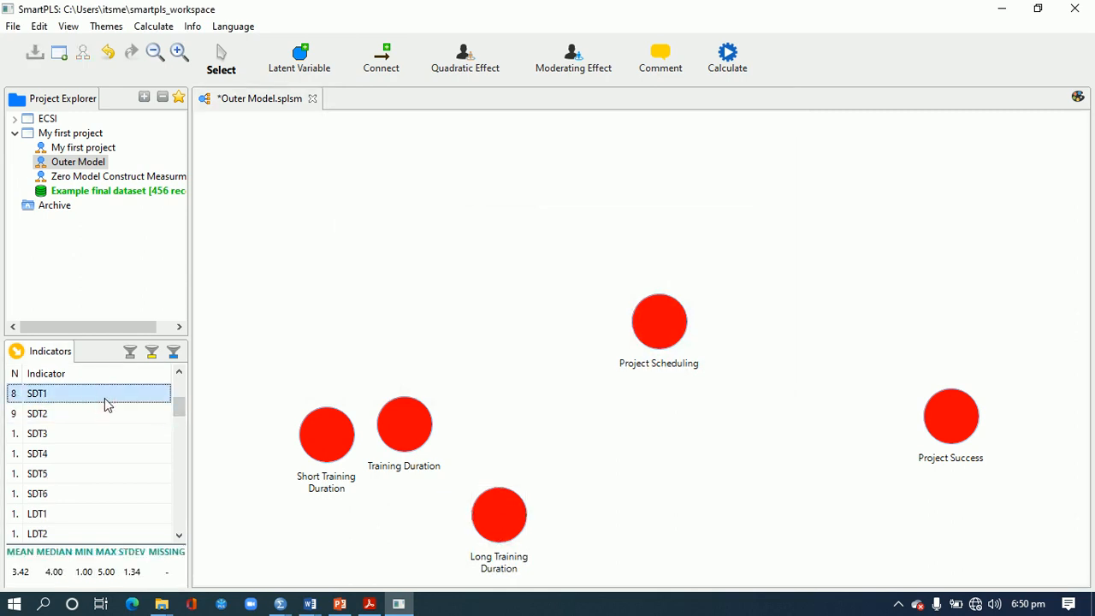
pyautogui.hotkey('shift', 'Down')
pyautogui.hotkey('shift', 'Down')
pyautogui.hotkey('shift', 'Down')
pyautogui.hotkey('shift', 'Down')
pyautogui.hotkey('shift', 'Down')
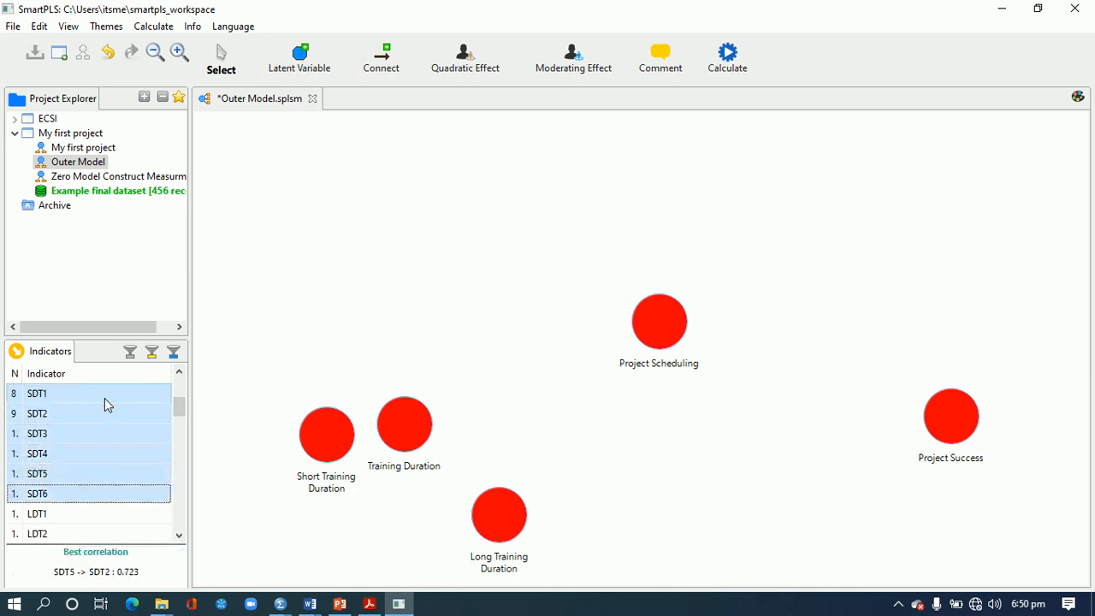
pyautogui.moveTo(100, 432); pyautogui.dragTo(331, 433)
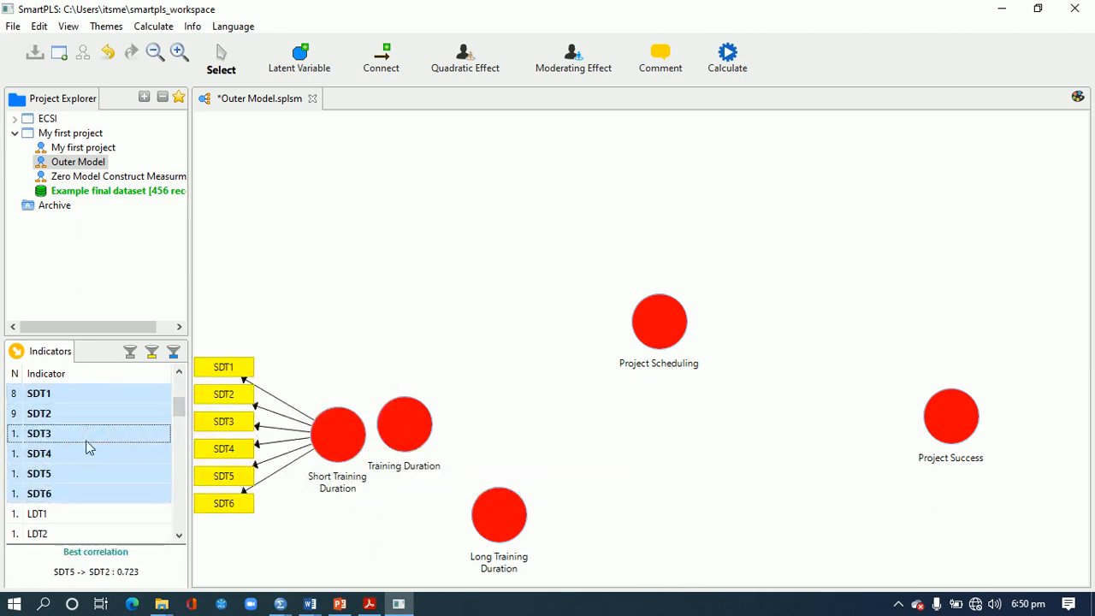
# - Assign the indicators LDT1 through LDT5 to the Long Training Duration construct
pyautogui.click(88, 513)
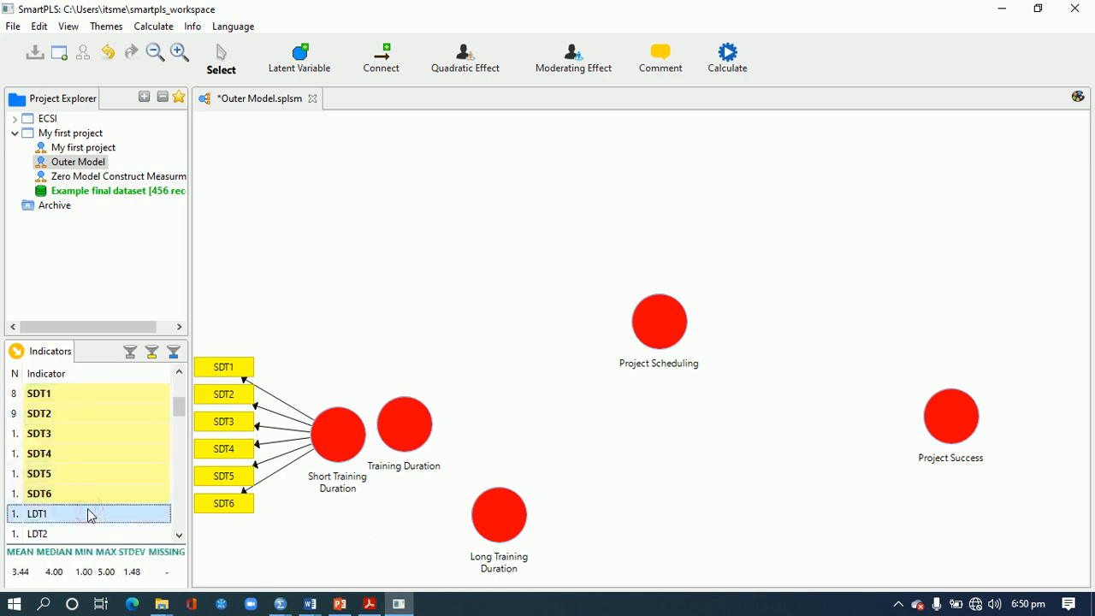
pyautogui.hotkey('shift', 'Down')
pyautogui.hotkey('shift', 'Down')
pyautogui.hotkey('shift', 'Down')
pyautogui.hotkey('shift', 'Down')
pyautogui.moveTo(90, 514); pyautogui.dragTo(493, 519)
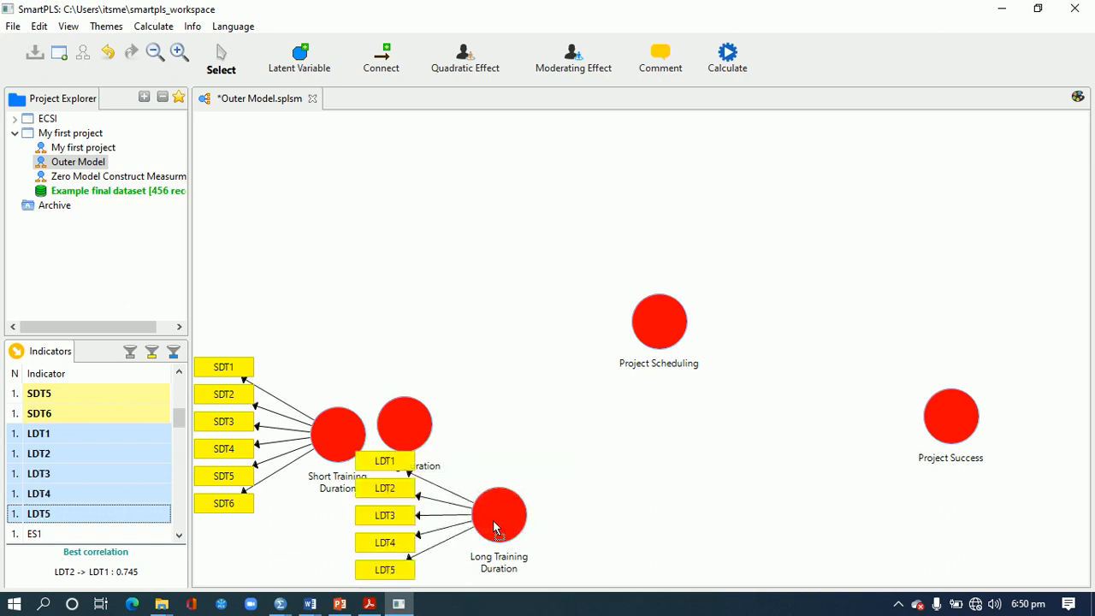
# - Rearrange the model by moving Training Duration up and right, and Project Scheduling and Project Success up and left
pyautogui.moveTo(409, 399); pyautogui.dragTo(460, 382)
pyautogui.moveTo(655, 323); pyautogui.dragTo(641, 297)
pyautogui.moveTo(451, 401); pyautogui.dragTo(468, 389)
pyautogui.moveTo(934, 425); pyautogui.dragTo(841, 395)
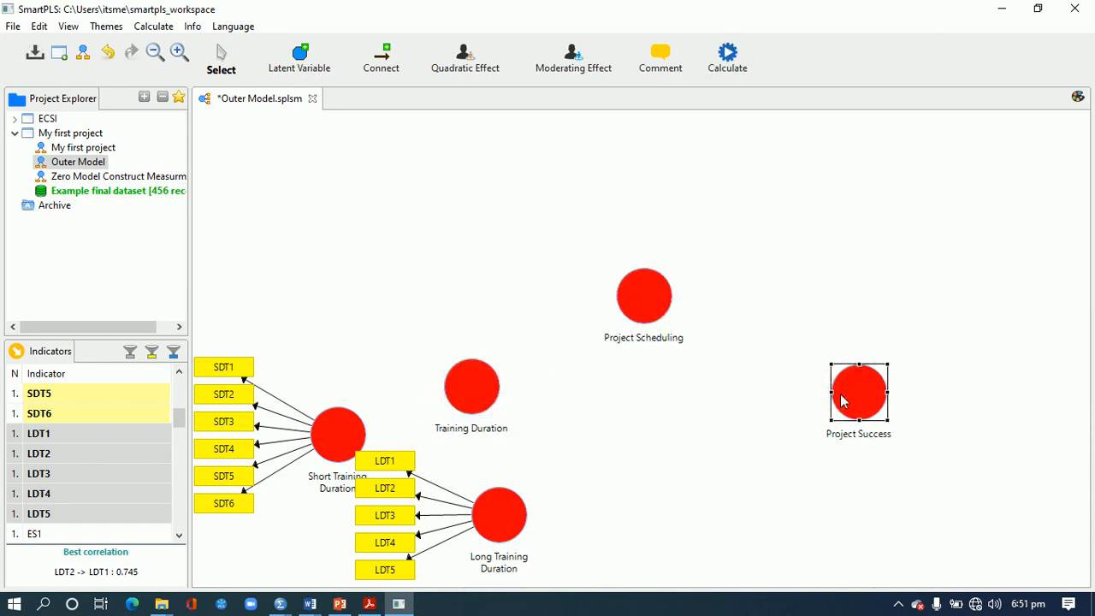
# - Try aligning the Long Training Duration indicators below their construct and moving the construct closer under Training Duration
pyautogui.rightClick(489, 504)
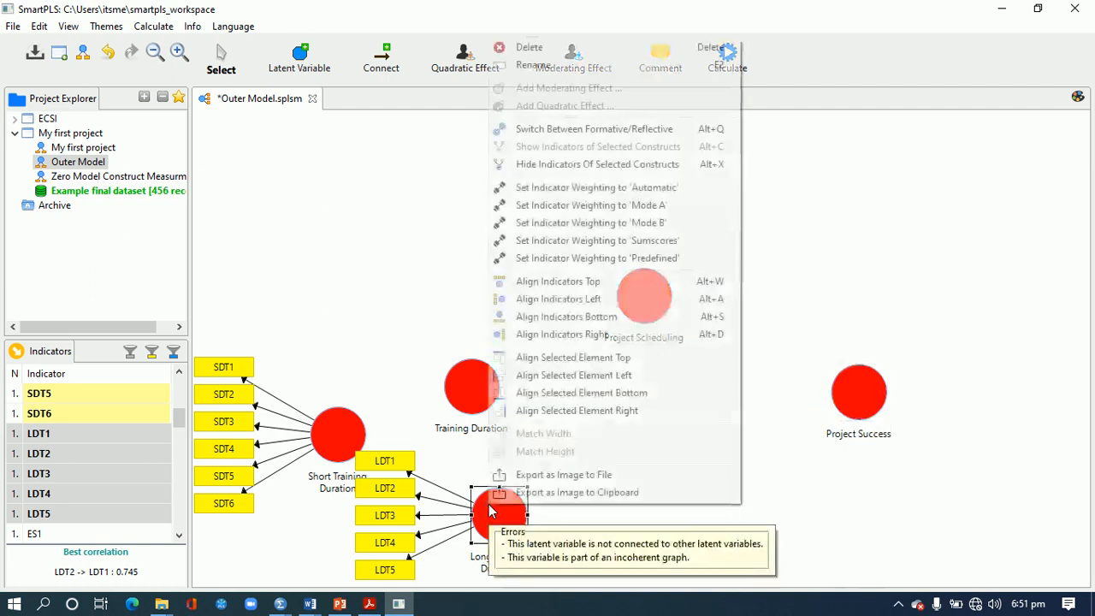
pyautogui.click(554, 317)
pyautogui.moveTo(498, 504); pyautogui.dragTo(461, 468)
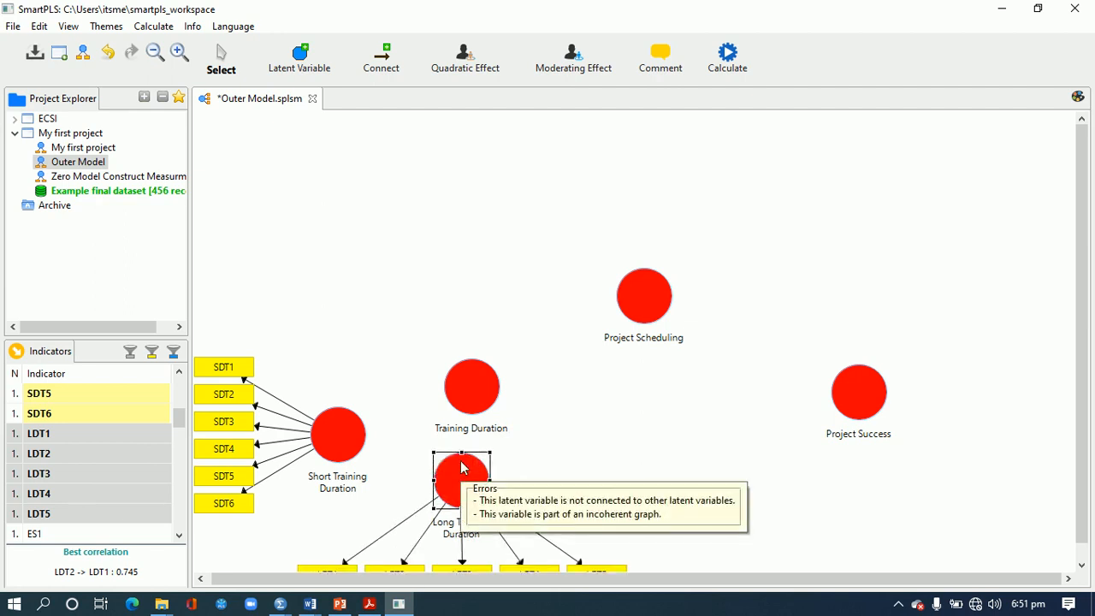
# - Move Short Training Duration with its indicators upward, and align the Long Training Duration indicators left of their construct
pyautogui.moveTo(358, 436); pyautogui.dragTo(351, 372)
pyautogui.rightClick(456, 482)
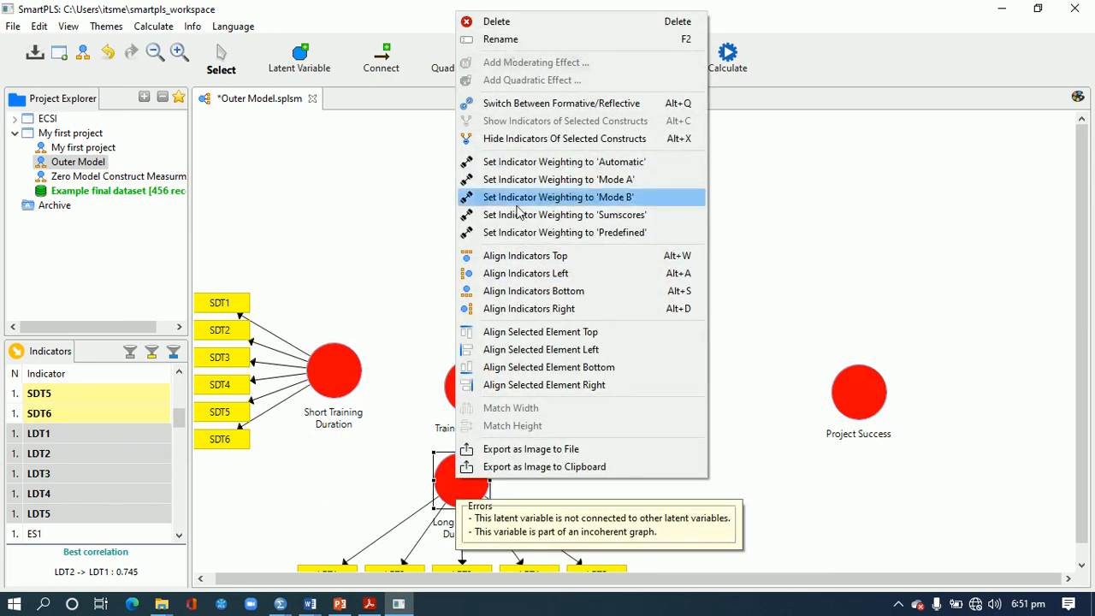
pyautogui.click(519, 276)
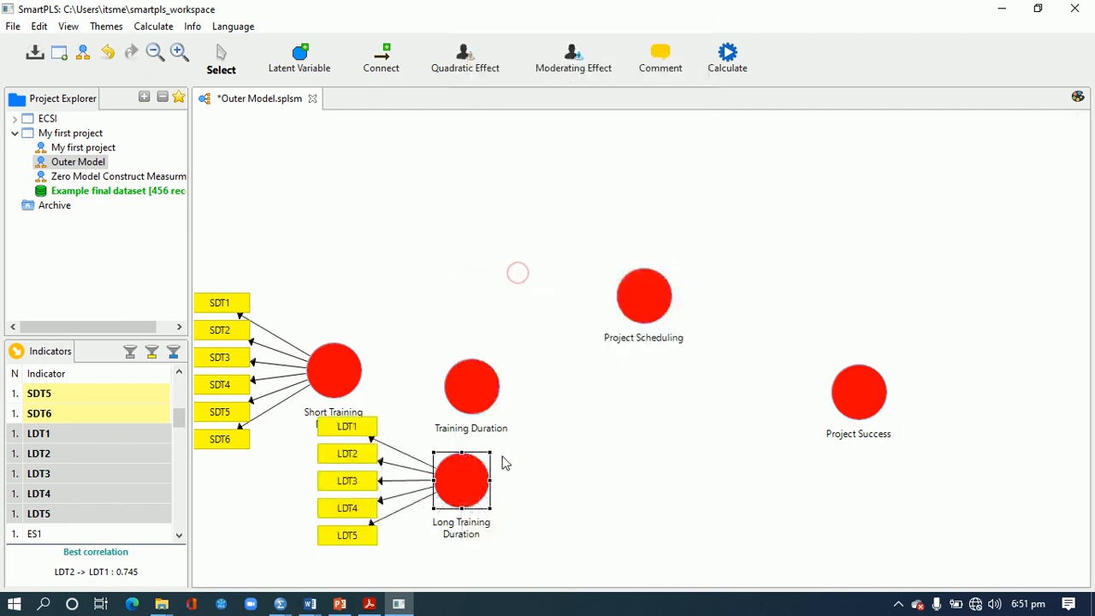
# - Place the Long Training Duration construct with its indicators directly below Short Training Duration
pyautogui.moveTo(473, 495); pyautogui.dragTo(342, 532)
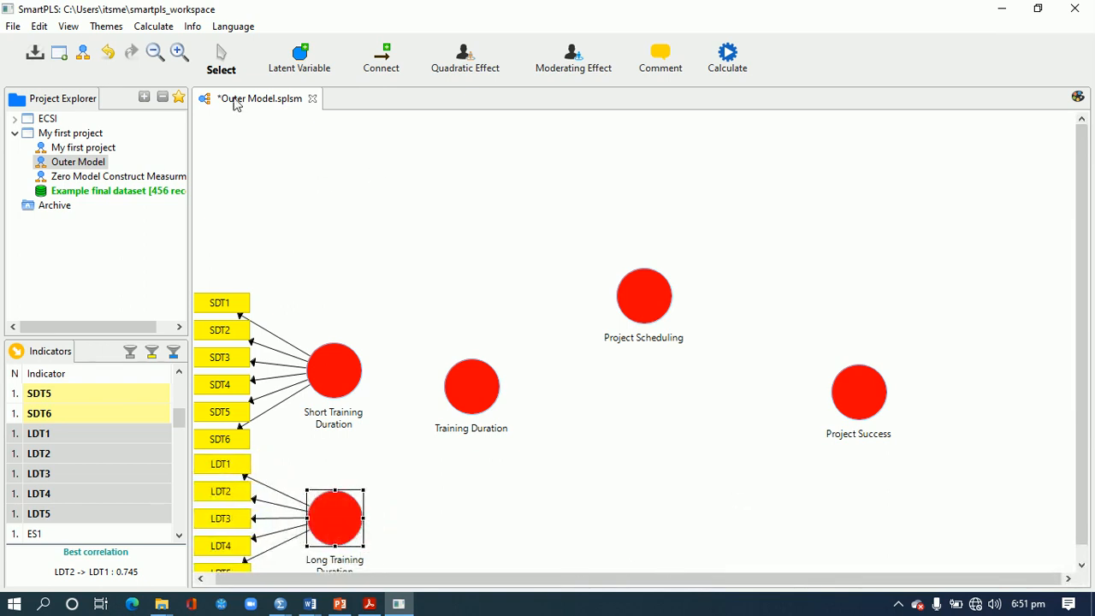
pyautogui.click(154, 52)
pyautogui.click(154, 52)
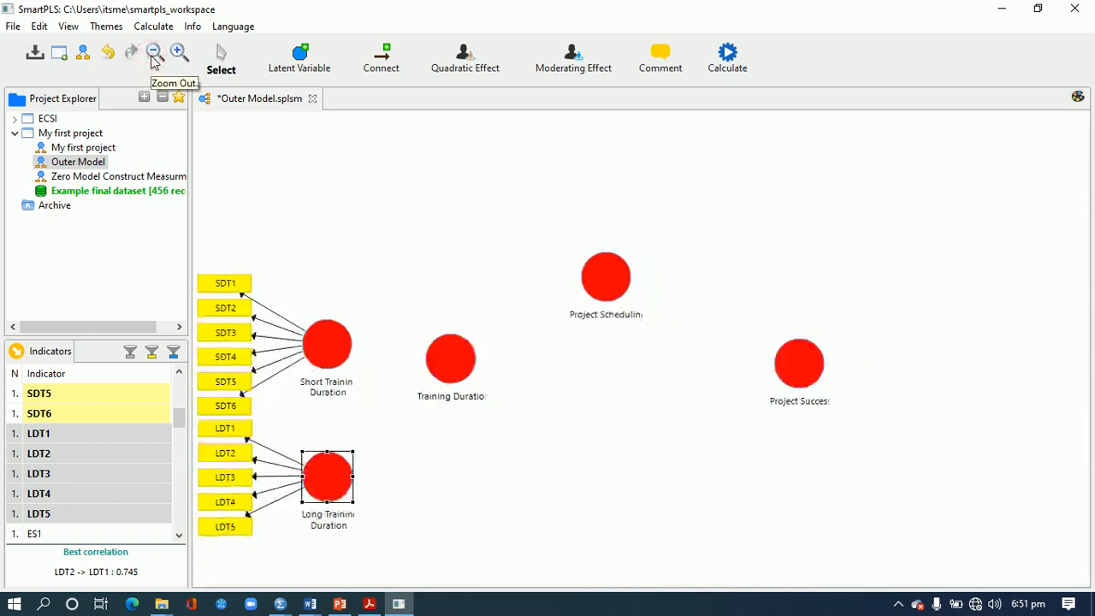
# - Move Long Training Duration with its indicators slightly down, and place Training Duration midway between the short and long duration constructs
pyautogui.moveTo(330, 473); pyautogui.dragTo(329, 481)
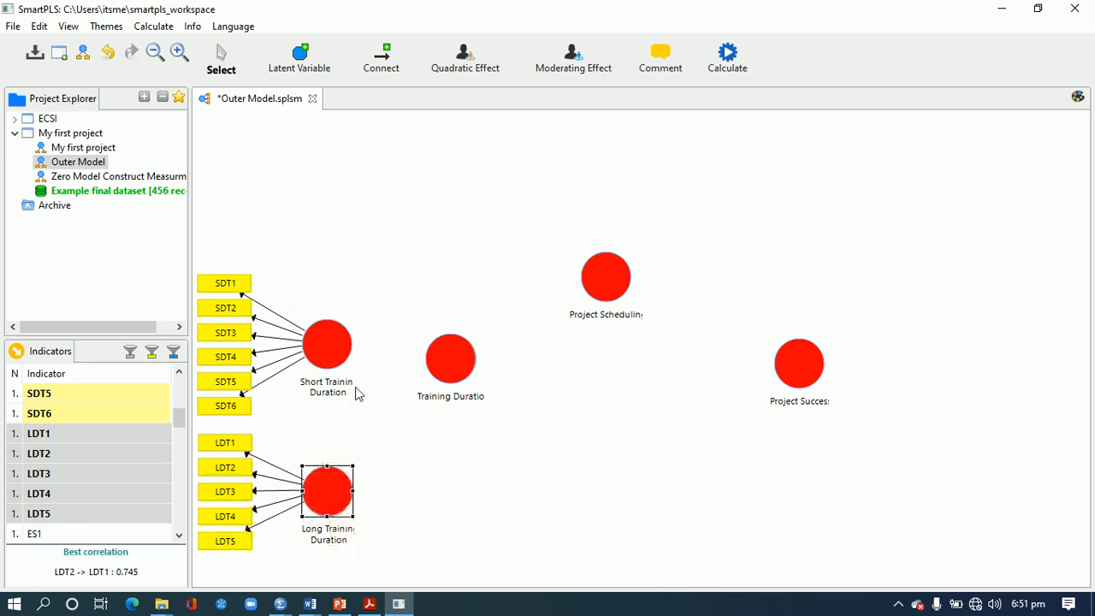
pyautogui.moveTo(454, 374); pyautogui.dragTo(462, 428)
pyautogui.click(402, 424)
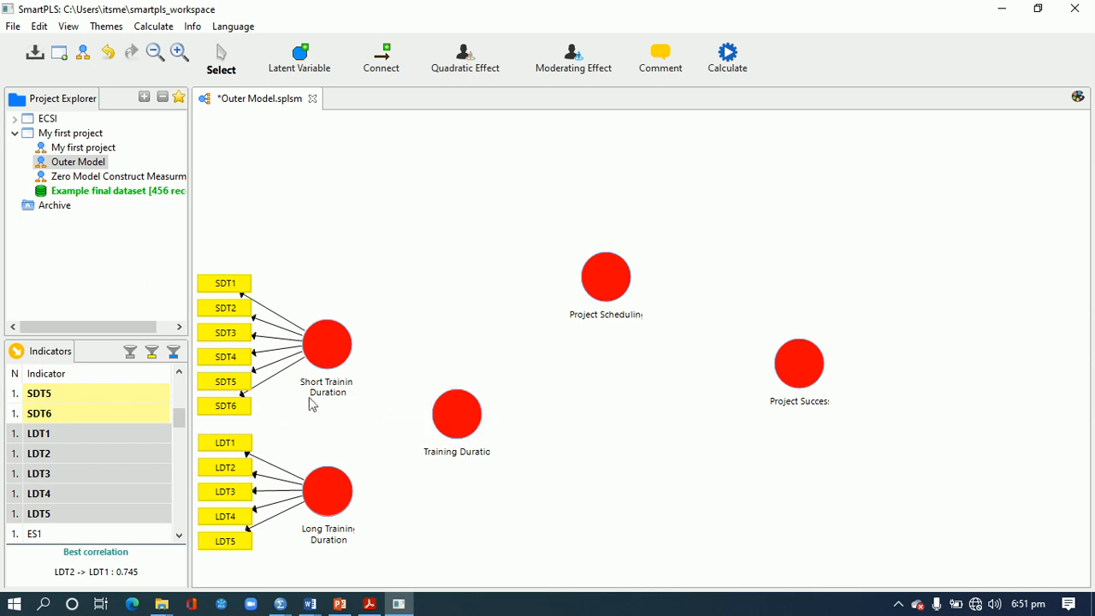
# - Assign indicators SDT1 to SDT6 and LDT1 to LDT5 together to the Training Duration construct
pyautogui.click(179, 373)
pyautogui.click(179, 373)
pyautogui.click(180, 373)
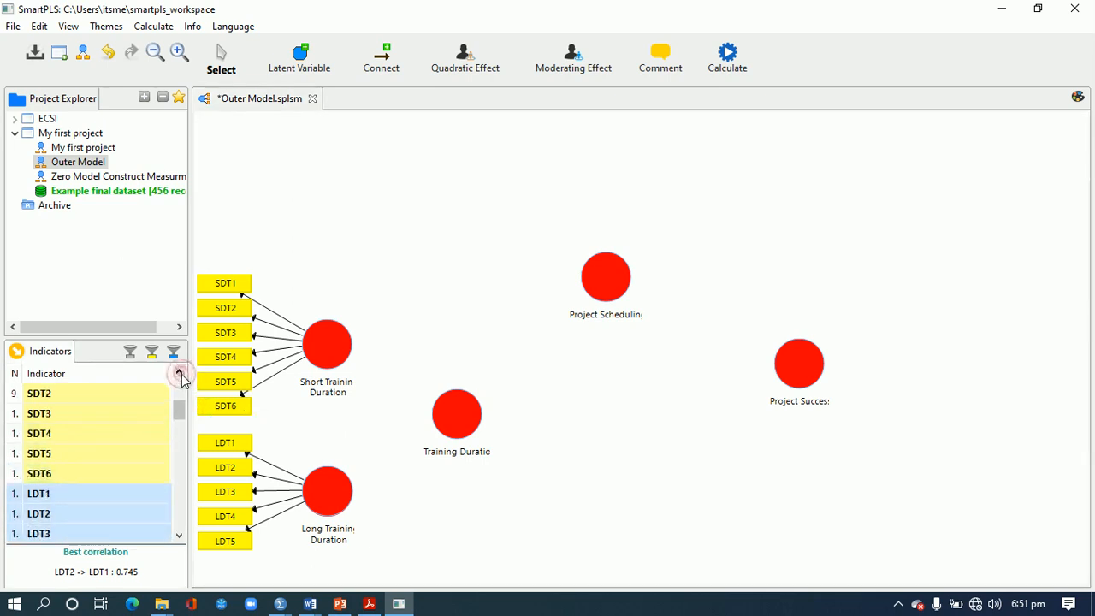
pyautogui.click(179, 373)
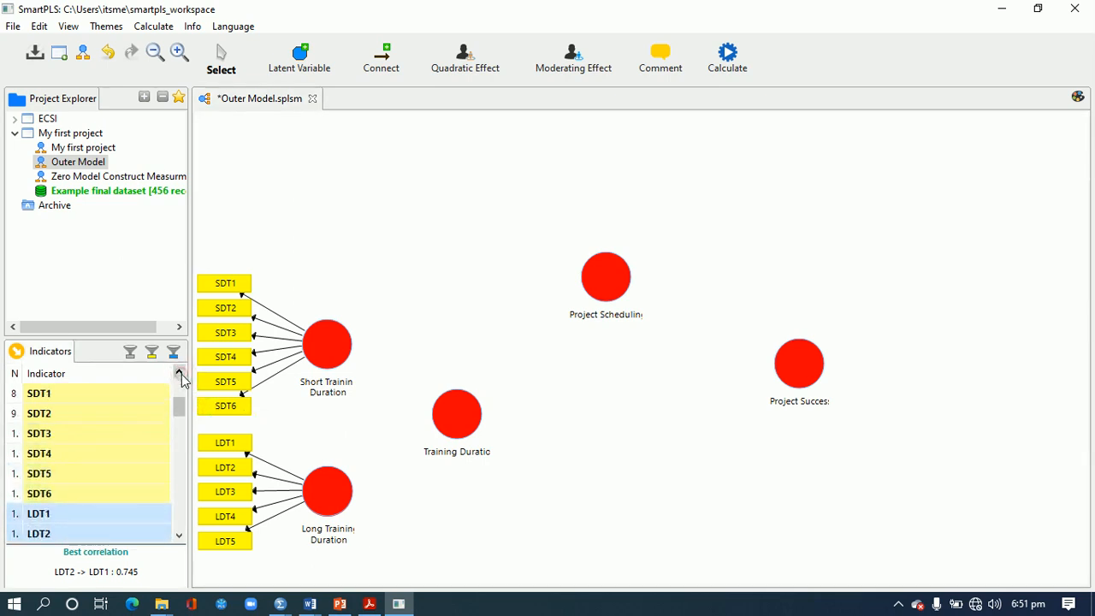
pyautogui.click(117, 394)
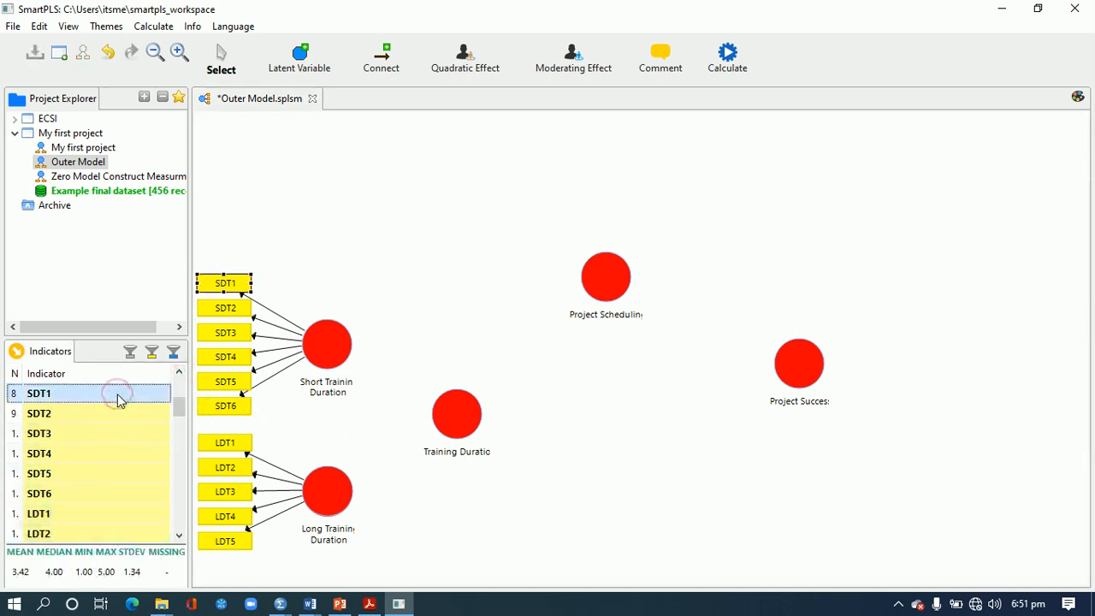
pyautogui.hotkey('shift', 'Down')
pyautogui.hotkey('shift', 'Down')
pyautogui.hotkey('shift', 'Down')
pyautogui.hotkey('shift', 'Down')
pyautogui.hotkey('shift', 'Down')
pyautogui.hotkey('shift', 'Down')
pyautogui.hotkey('shift', 'Down')
pyautogui.hotkey('shift', 'Down')
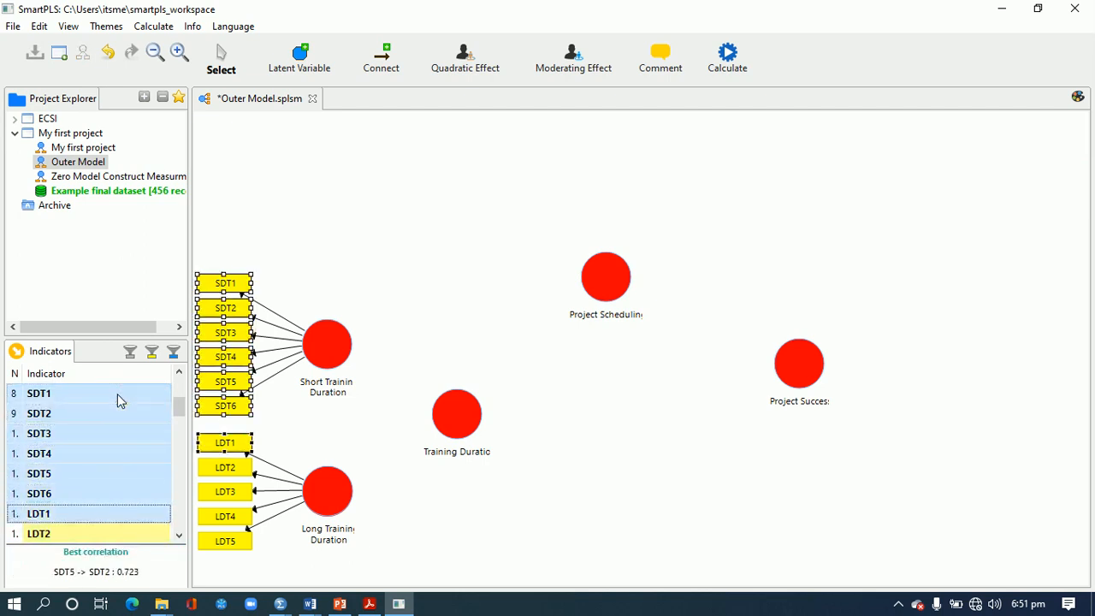
pyautogui.hotkey('shift', 'Down')
pyautogui.hotkey('shift', 'Down')
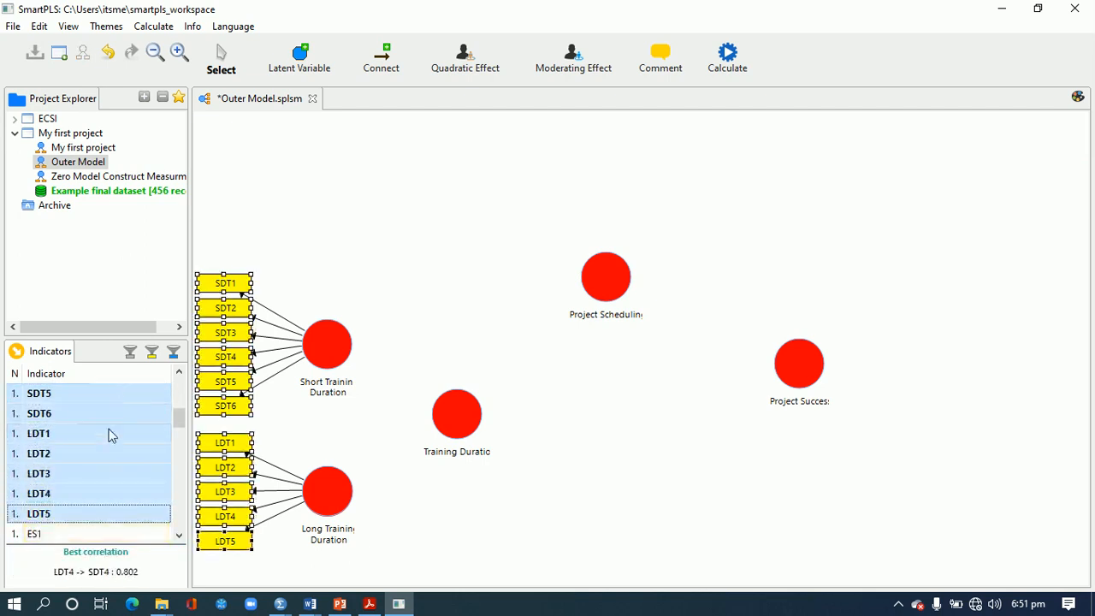
pyautogui.moveTo(106, 451); pyautogui.dragTo(451, 421)
# - Hide the indicators of the Training Duration construct
pyautogui.click(451, 419)
pyautogui.rightClick(451, 420)
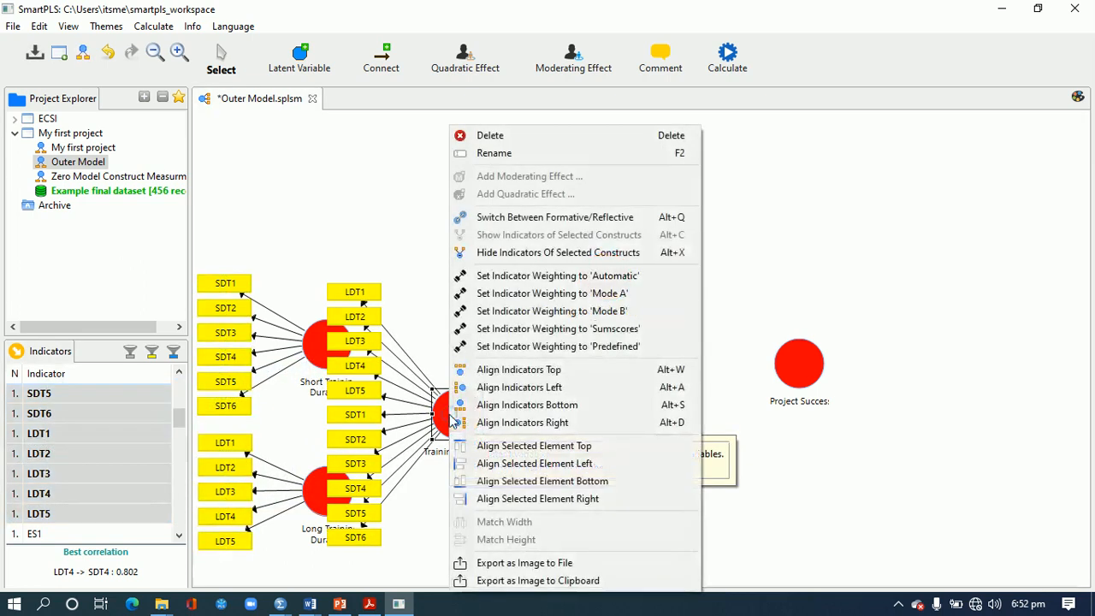
pyautogui.click(528, 254)
pyautogui.click(531, 407)
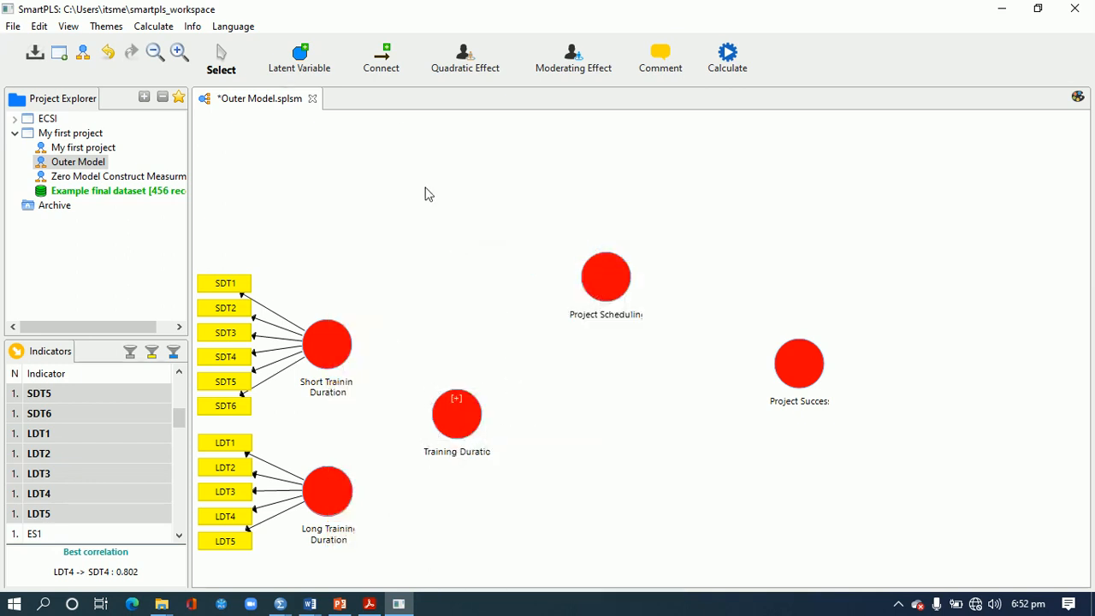
# - Connect Training Duration to Short Training Duration and to Long Training Duration with outgoing paths
pyautogui.click(381, 68)
pyautogui.moveTo(440, 399); pyautogui.dragTo(358, 361)
pyautogui.moveTo(441, 432); pyautogui.dragTo(357, 487)
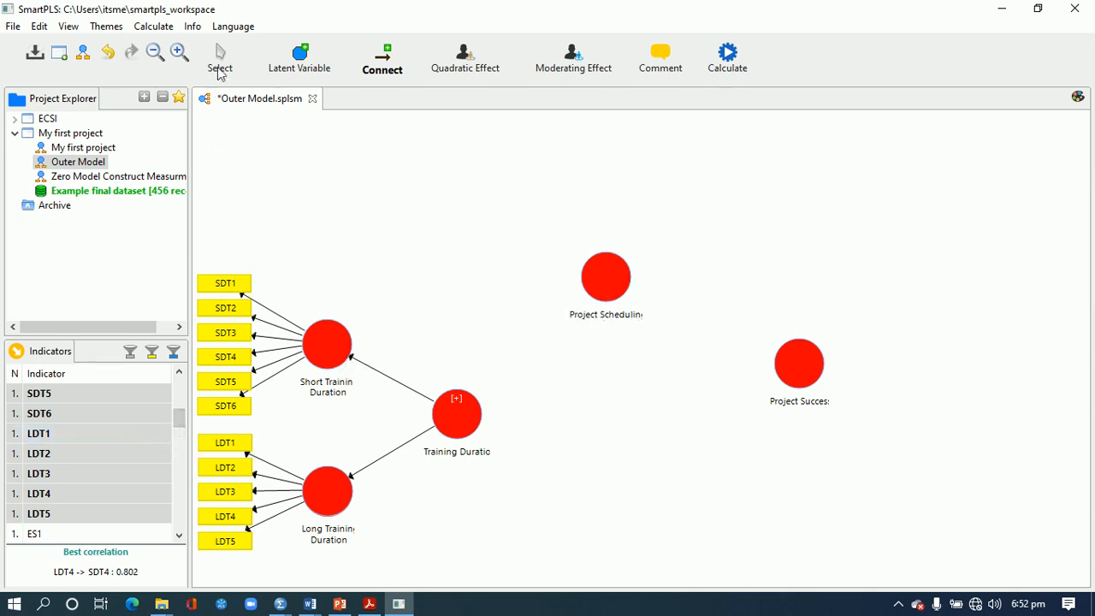
pyautogui.click(220, 58)
# - Add three new latent variables in a row across the upper part of the model
pyautogui.moveTo(175, 423); pyautogui.dragTo(180, 434)
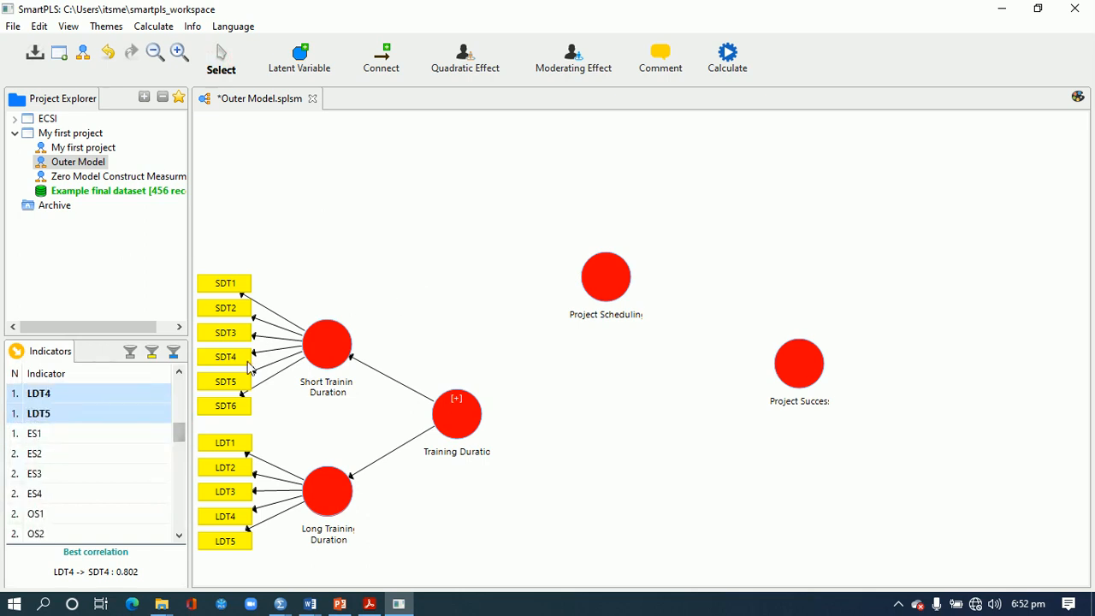
pyautogui.click(306, 68)
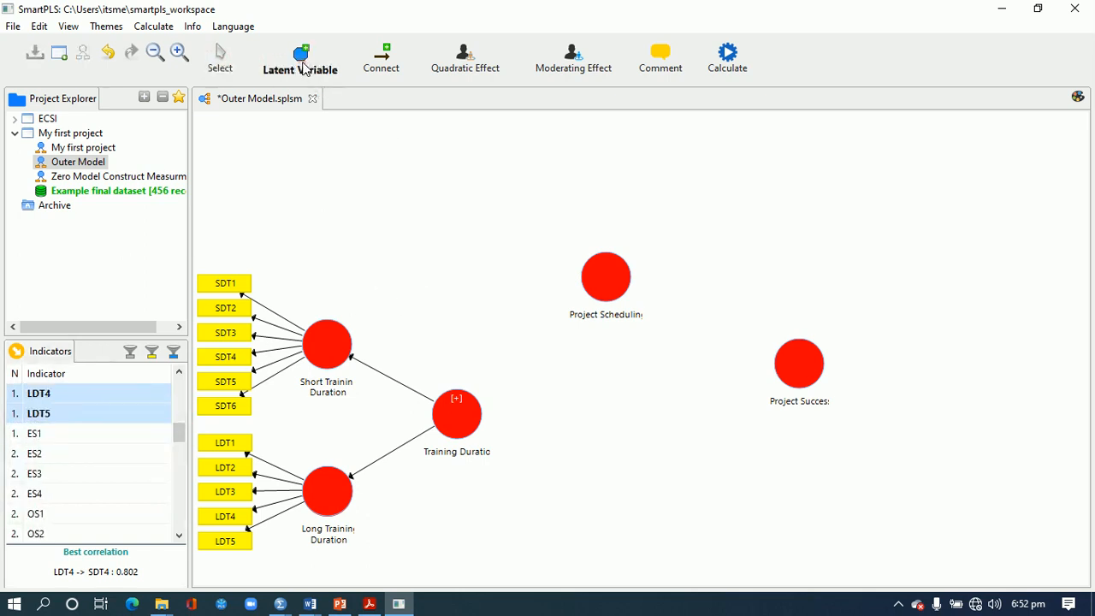
pyautogui.click(325, 205)
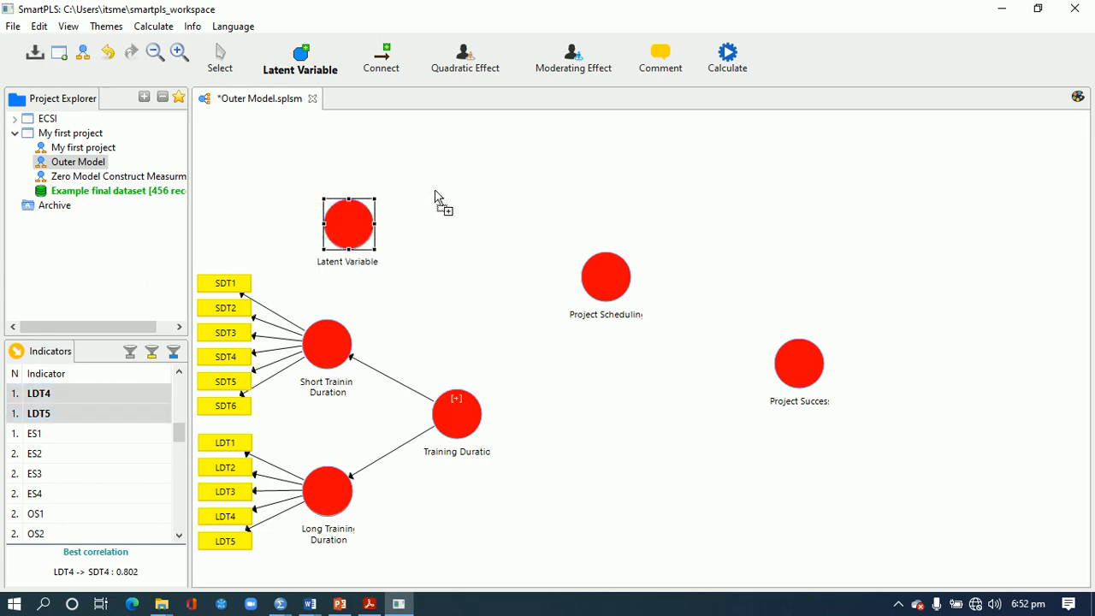
pyautogui.click(527, 188)
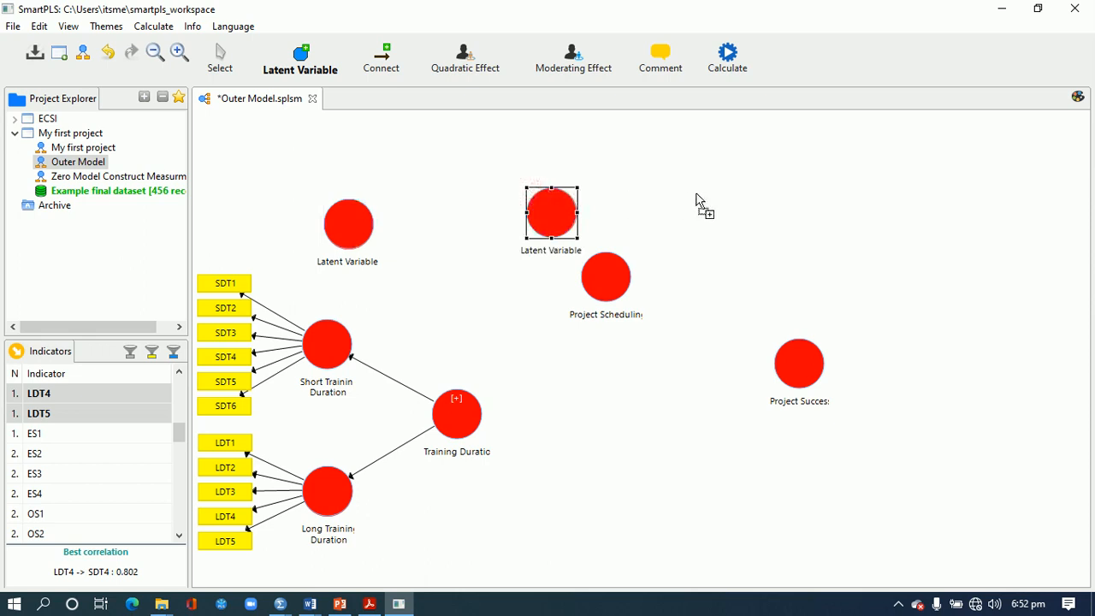
pyautogui.click(729, 194)
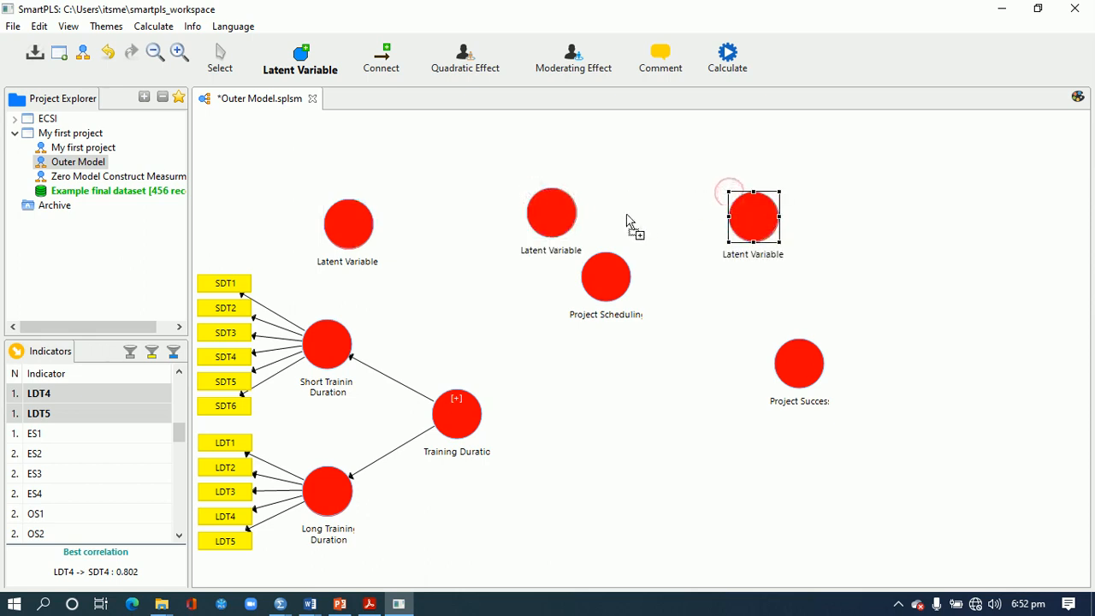
pyautogui.click(218, 61)
# - Shift Short and Long Training Duration with their indicators downward, and re-centre Training Duration between them
pyautogui.moveTo(454, 425); pyautogui.dragTo(468, 459)
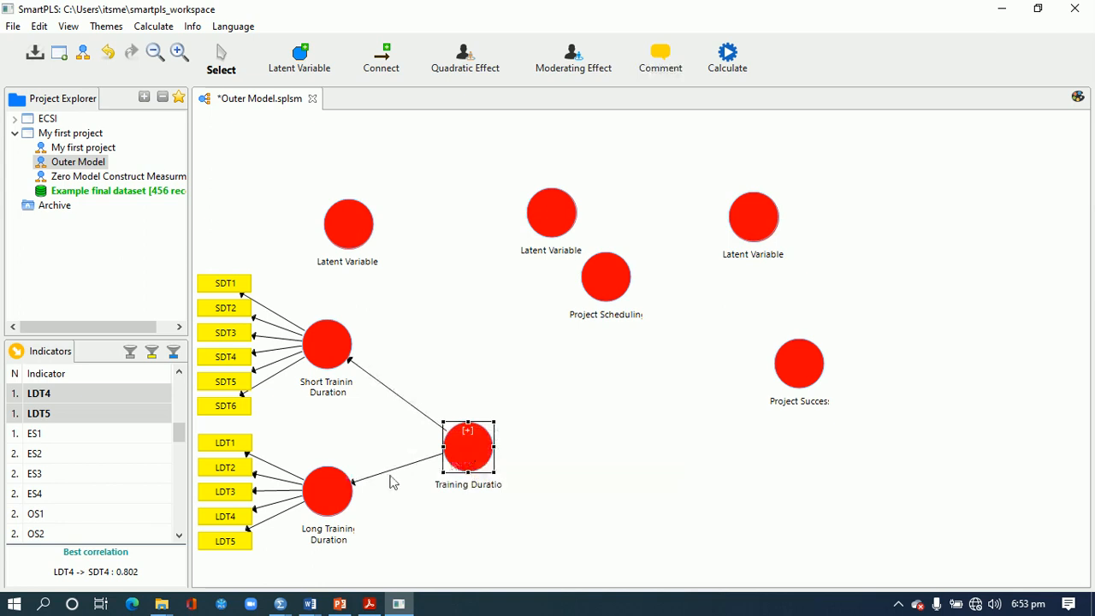
pyautogui.moveTo(333, 499); pyautogui.dragTo(336, 529)
pyautogui.moveTo(330, 366); pyautogui.dragTo(332, 380)
pyautogui.moveTo(450, 440); pyautogui.dragTo(442, 425)
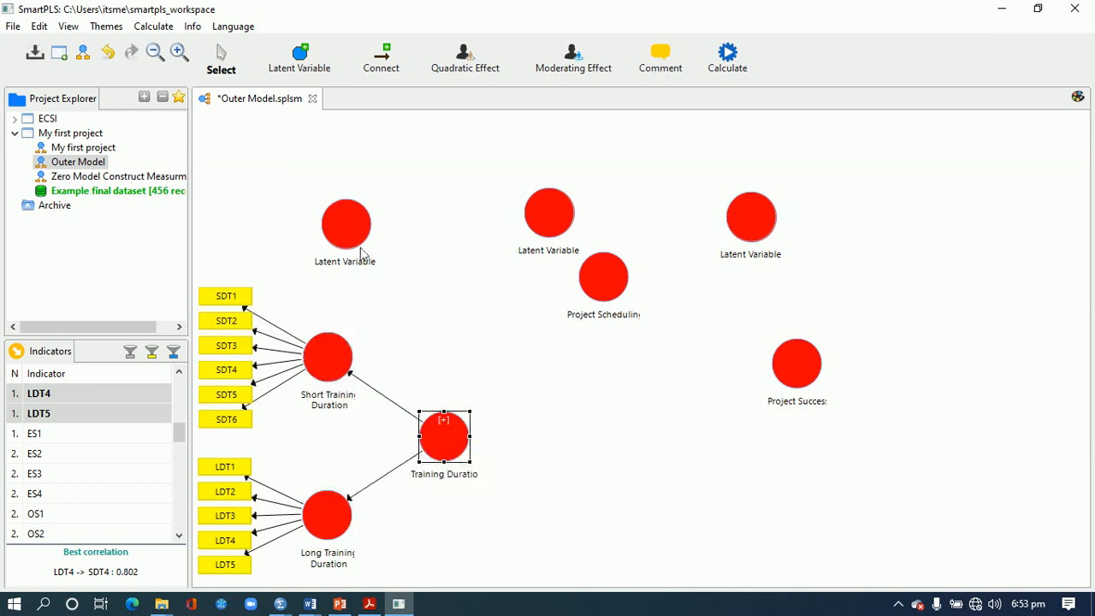
# - Move Project Scheduling below the middle new latent variable, and line up the three new latent variables in a wider row
pyautogui.moveTo(349, 233); pyautogui.dragTo(333, 241)
pyautogui.moveTo(590, 279); pyautogui.dragTo(586, 325)
pyautogui.moveTo(552, 233); pyautogui.dragTo(554, 248)
pyautogui.moveTo(347, 228)
pyautogui.mouseDown()
pyautogui.moveTo(365, 225)
pyautogui.moveTo(366, 236)
pyautogui.mouseUp()
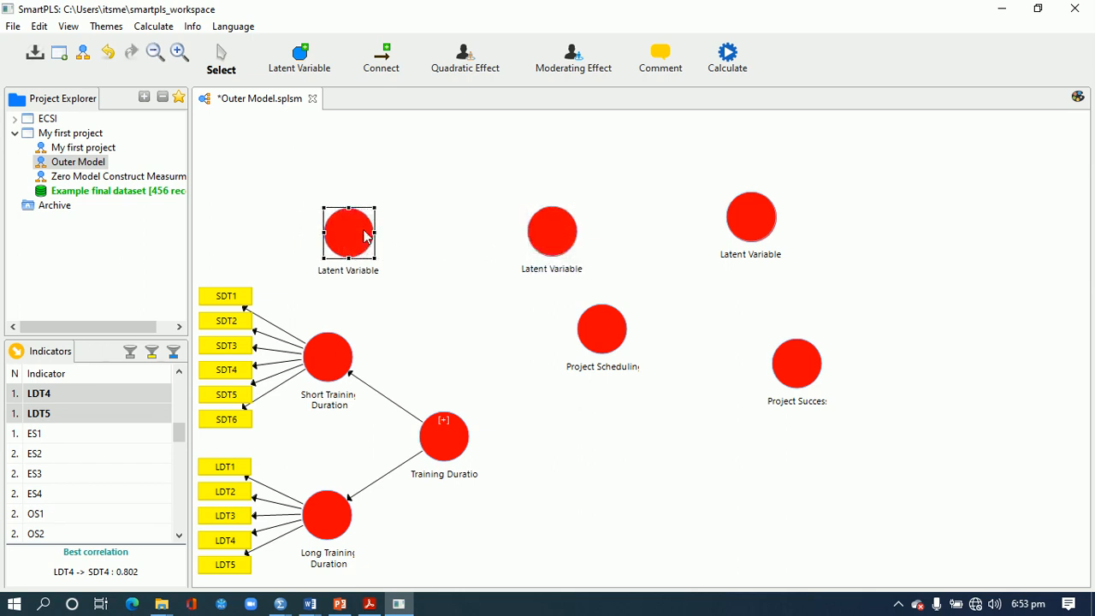
pyautogui.moveTo(763, 231); pyautogui.dragTo(817, 240)
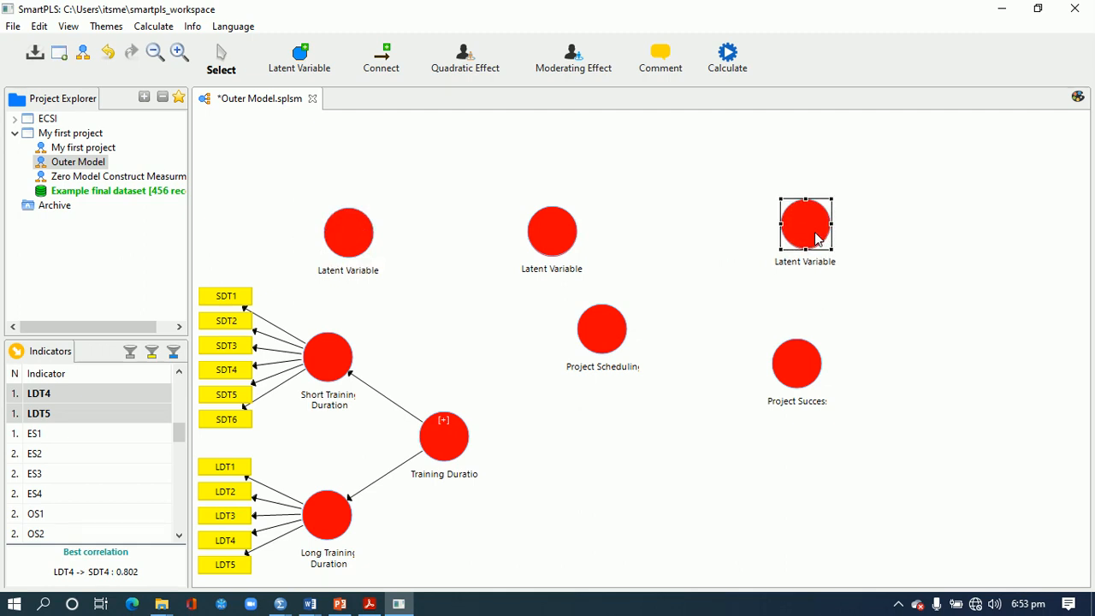
# - Lower Project Success beneath the third new latent variable, and shift Project Scheduling and the first two new latent variables rightward
pyautogui.doubleClick(815, 375)
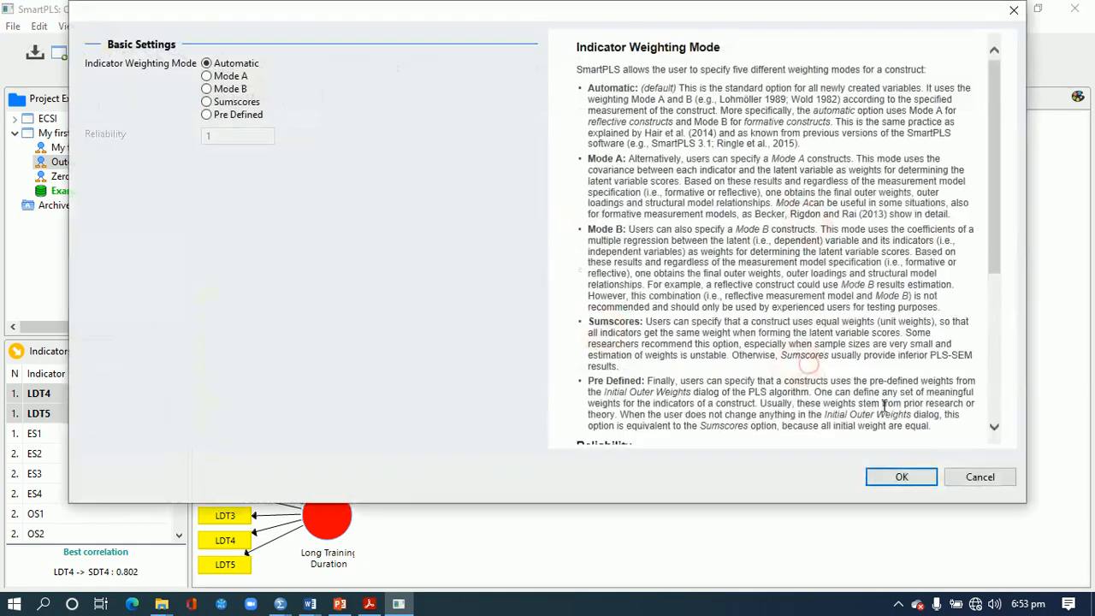
pyautogui.click(981, 476)
pyautogui.moveTo(801, 379); pyautogui.dragTo(813, 456)
pyautogui.moveTo(606, 341); pyautogui.dragTo(639, 345)
pyautogui.moveTo(552, 243); pyautogui.dragTo(629, 245)
pyautogui.click(800, 227)
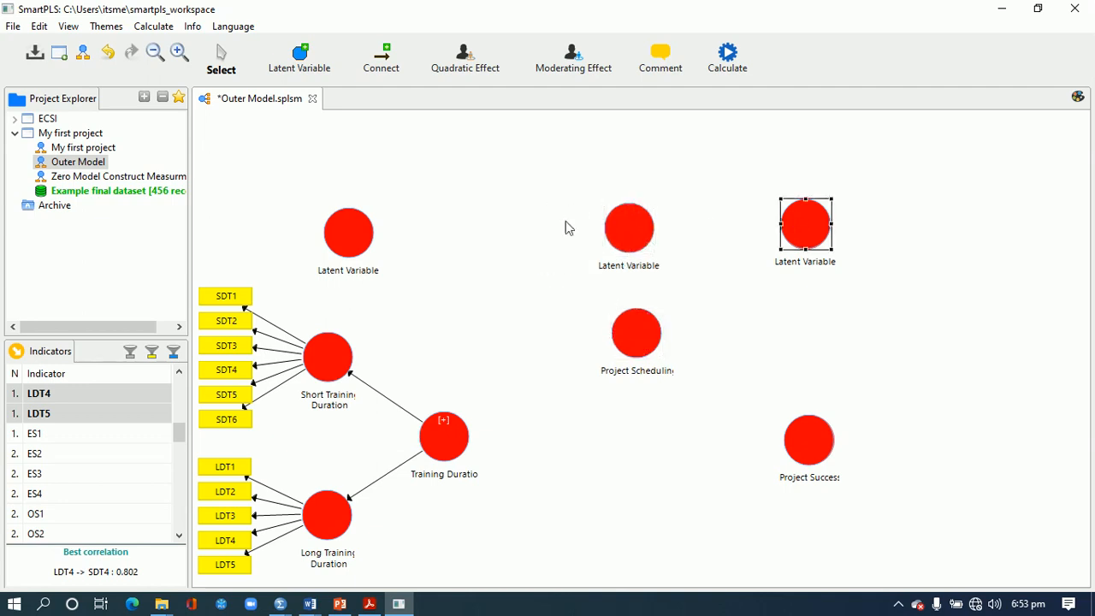
pyautogui.moveTo(349, 232); pyautogui.dragTo(440, 227)
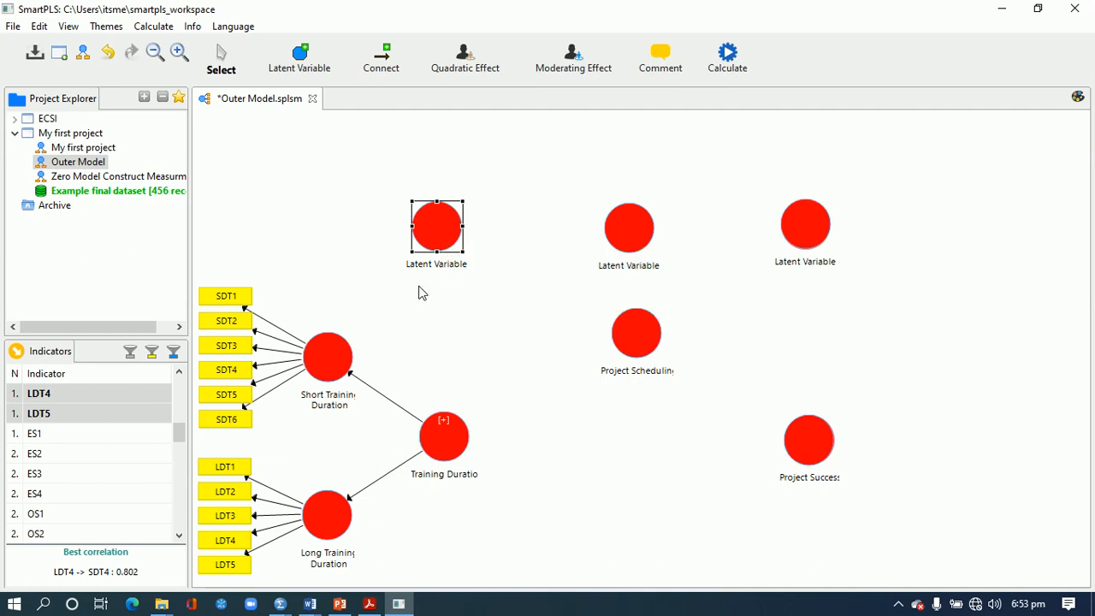
# - Rename the new latent variable above Training Duration as Effective Scheduling
pyautogui.click(420, 271)
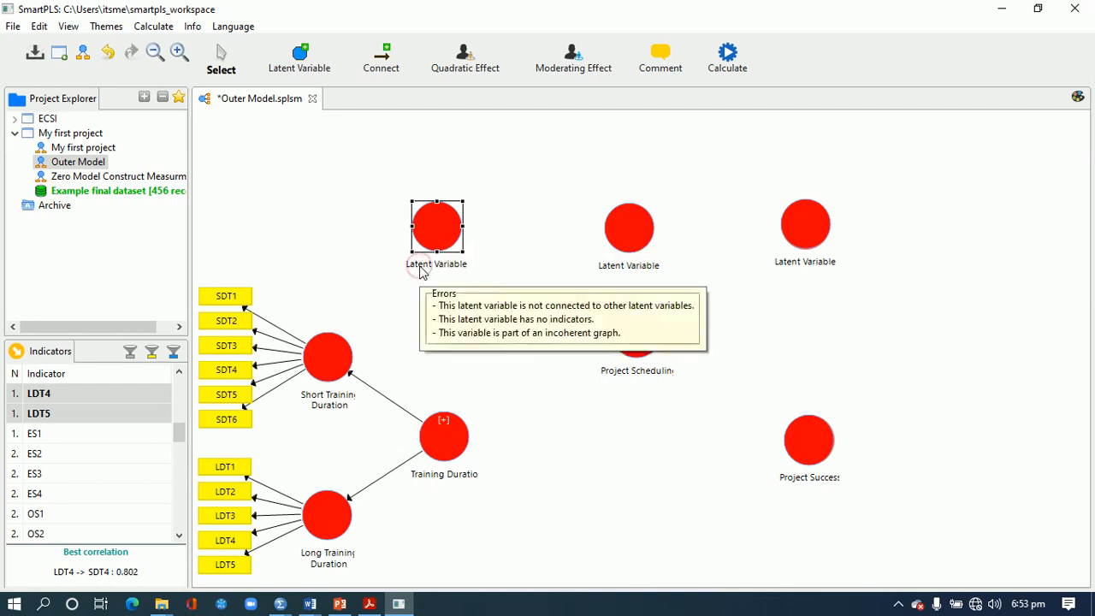
pyautogui.rightClick(420, 271)
pyautogui.click(480, 154)
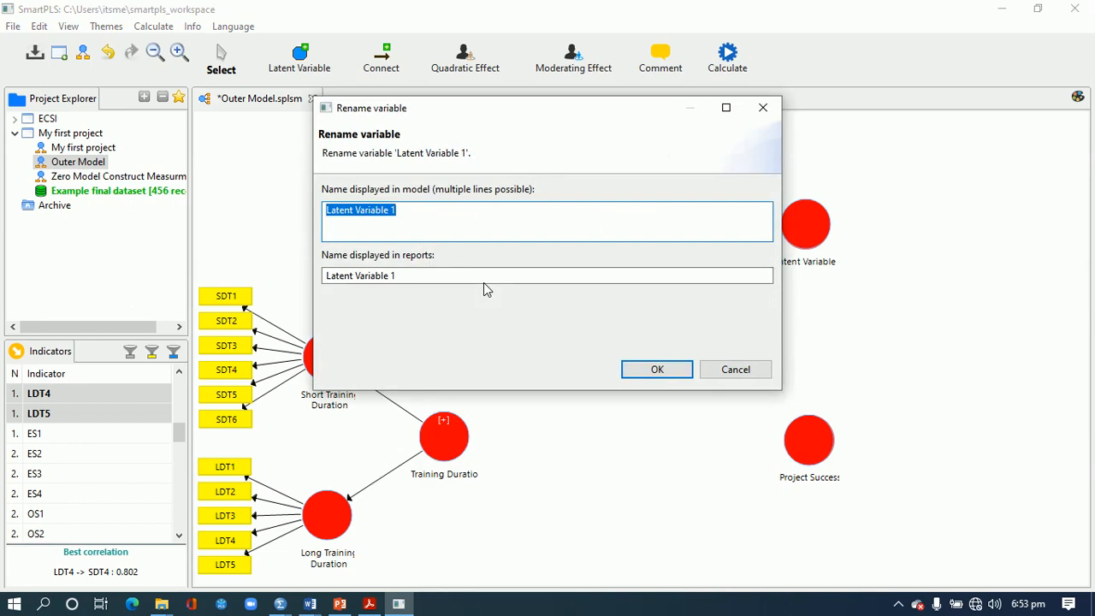
pyautogui.write('Effective Scheduling')
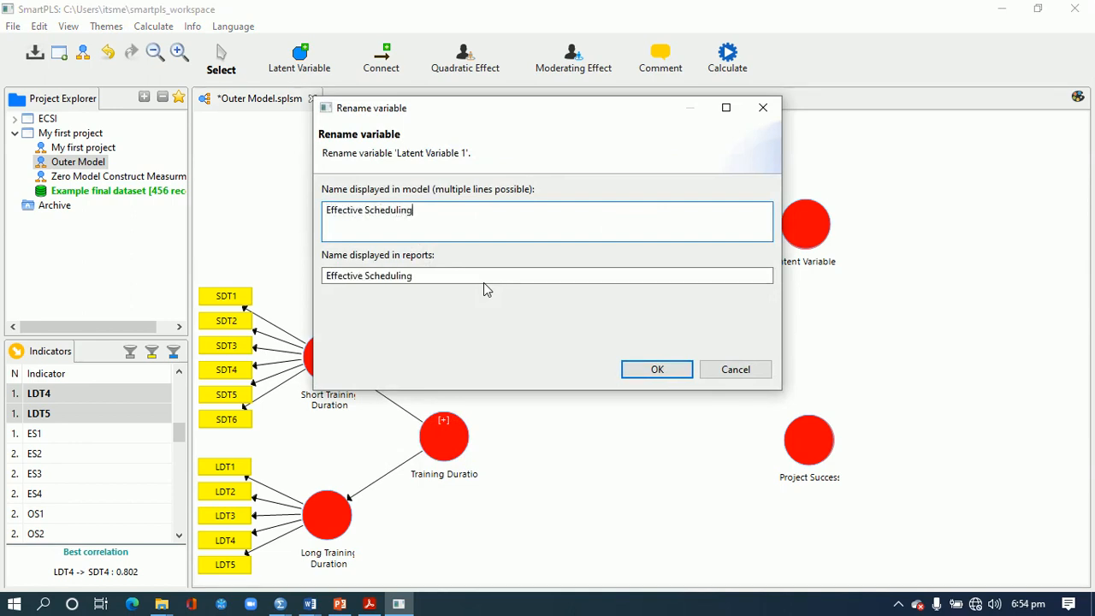
pyautogui.click(657, 369)
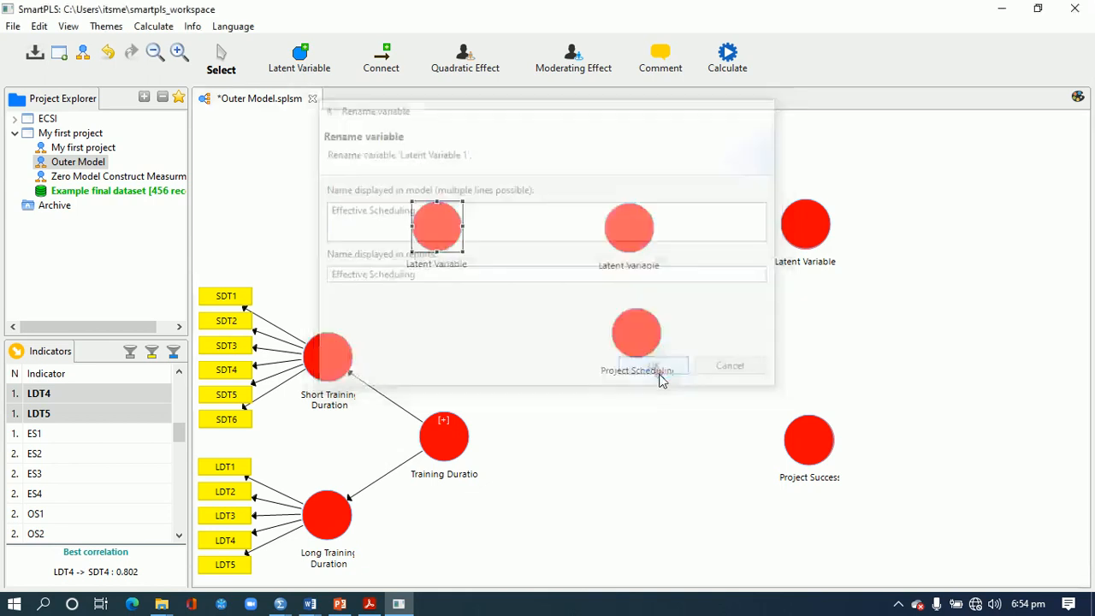
# - Assign indicators ES1 to ES4 to the Effective Scheduling construct
pyautogui.click(60, 434)
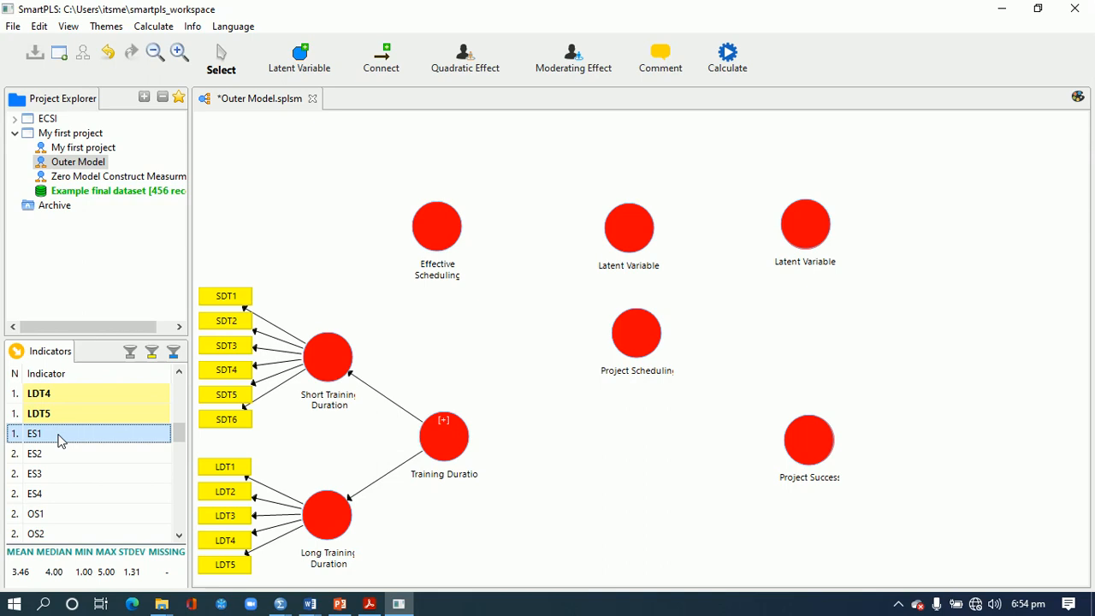
pyautogui.hotkey('shift', 'Down')
pyautogui.hotkey('shift', 'Down')
pyautogui.hotkey('shift', 'Down')
pyautogui.moveTo(73, 458); pyautogui.dragTo(436, 236)
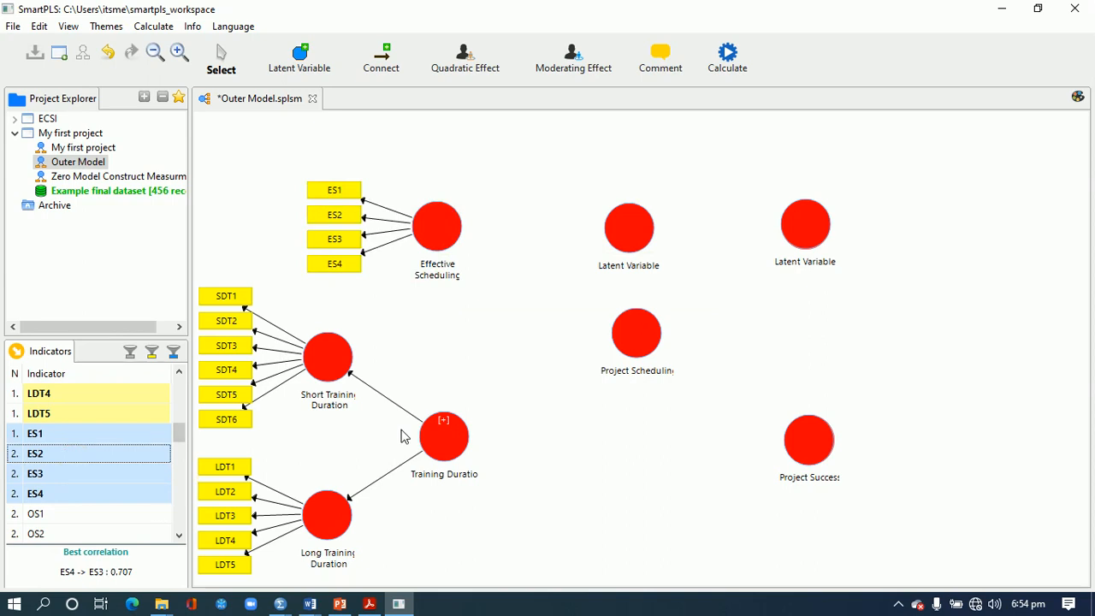
# - Rename the latent variable above Project Scheduling as Optimized Scheduling
pyautogui.rightClick(609, 267)
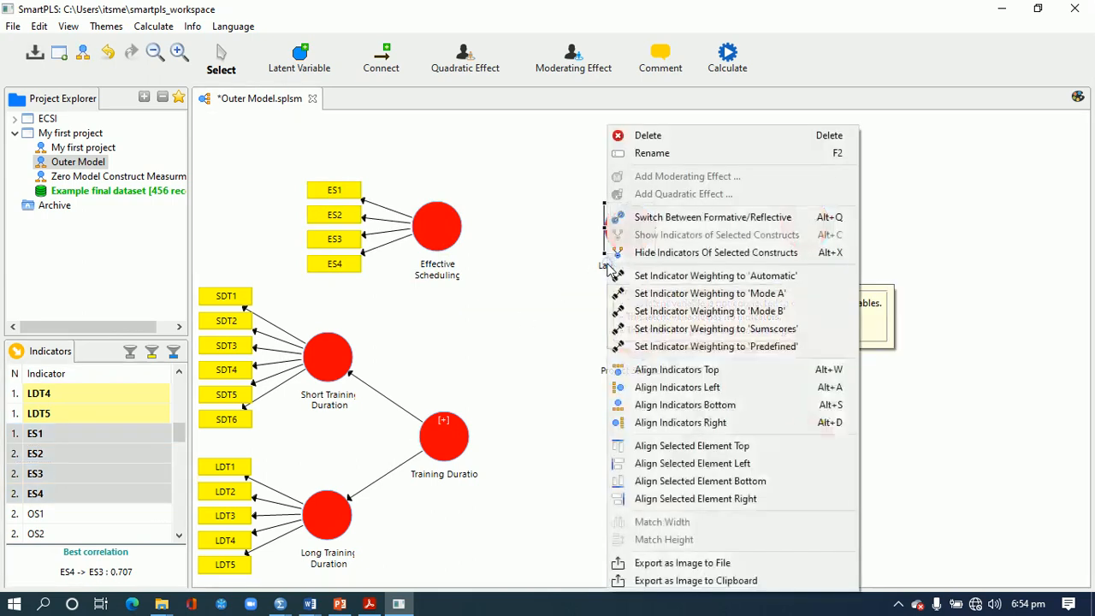
pyautogui.click(654, 154)
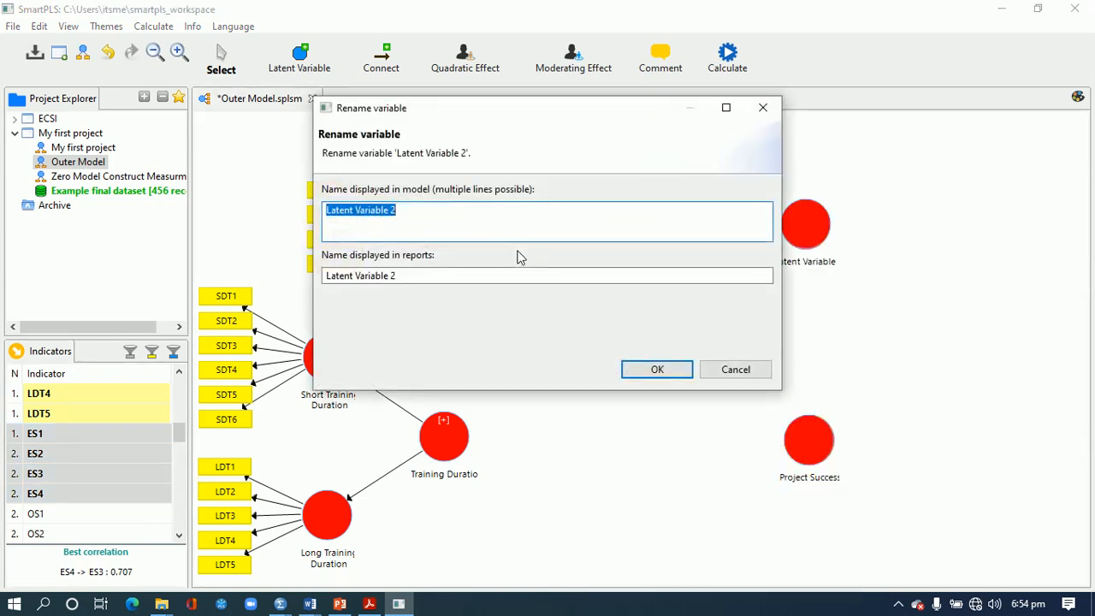
pyautogui.write('Optimized Scheduling')
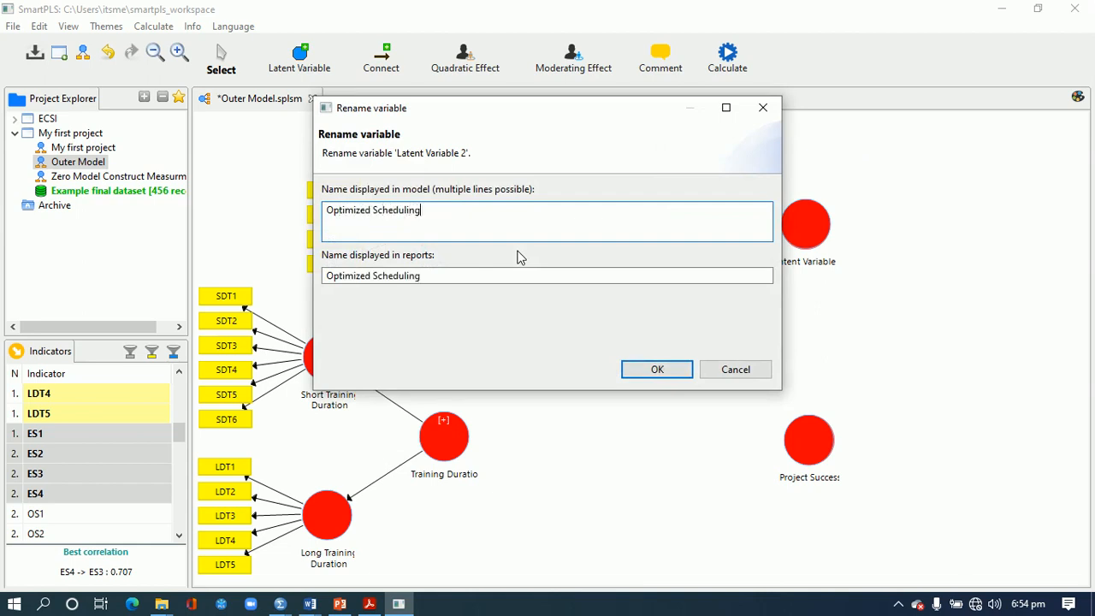
pyautogui.click(630, 369)
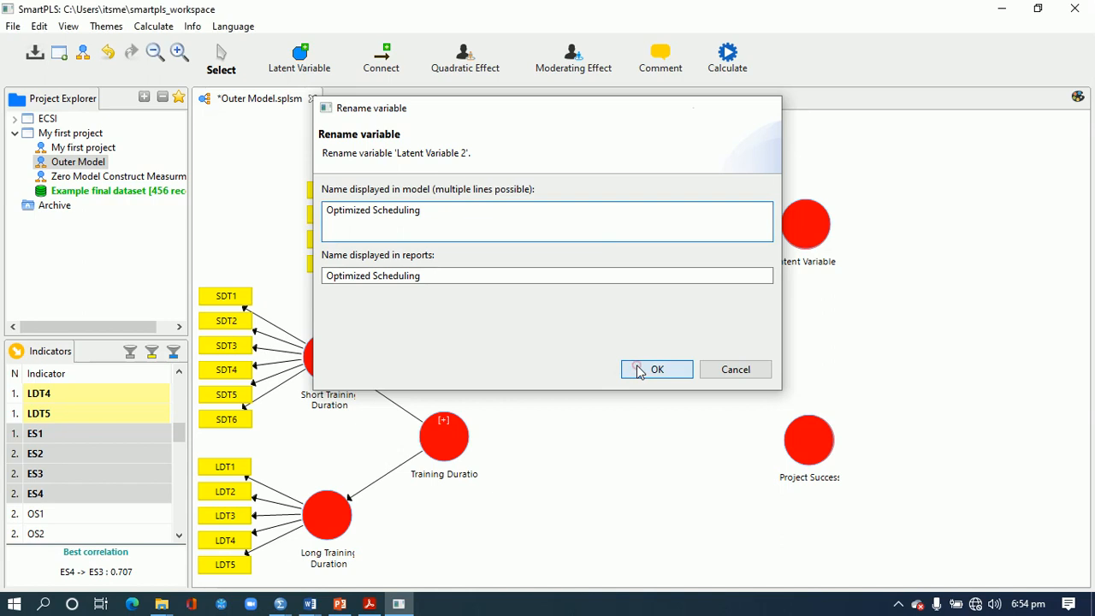
# - Assign indicators OS1 to OS4 to the Optimized Scheduling construct
pyautogui.click(133, 513)
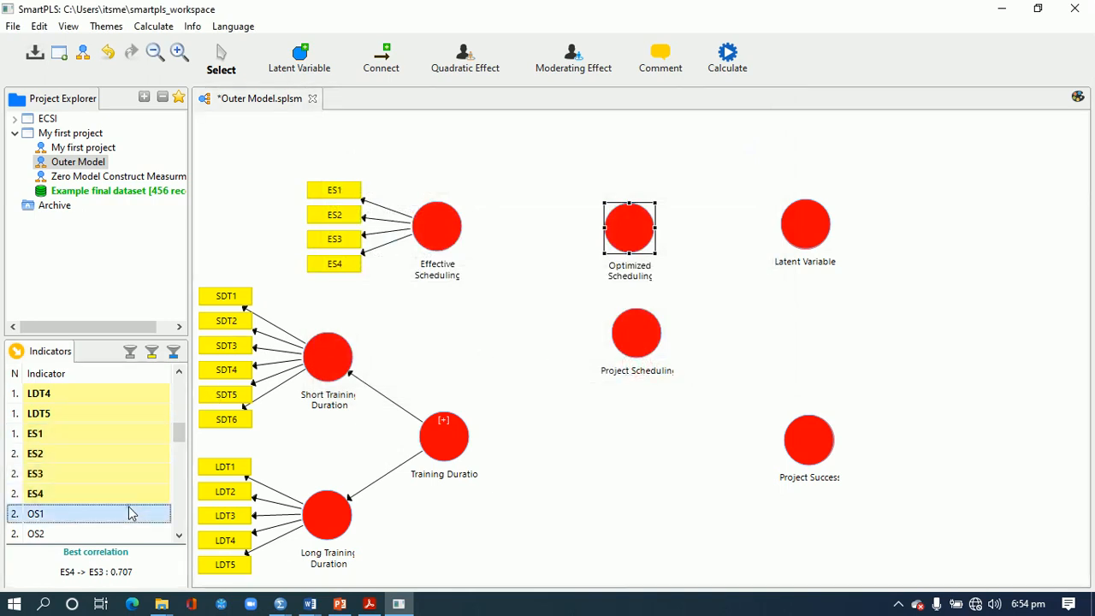
pyautogui.hotkey('shift', 'Down')
pyautogui.hotkey('shift', 'Down')
pyautogui.hotkey('shift', 'Down')
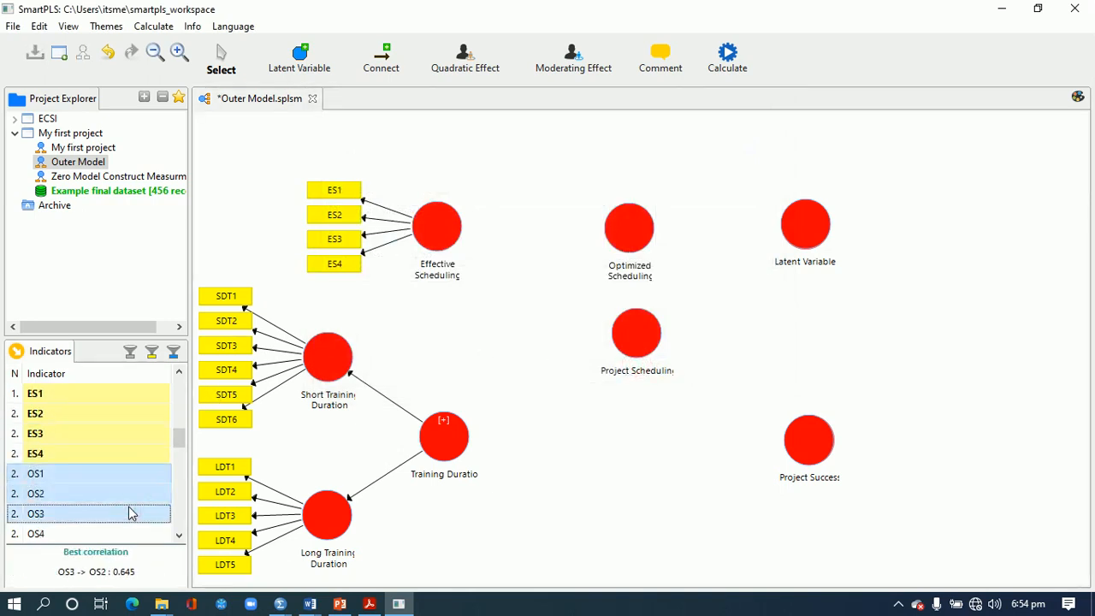
pyautogui.moveTo(128, 513); pyautogui.dragTo(633, 229)
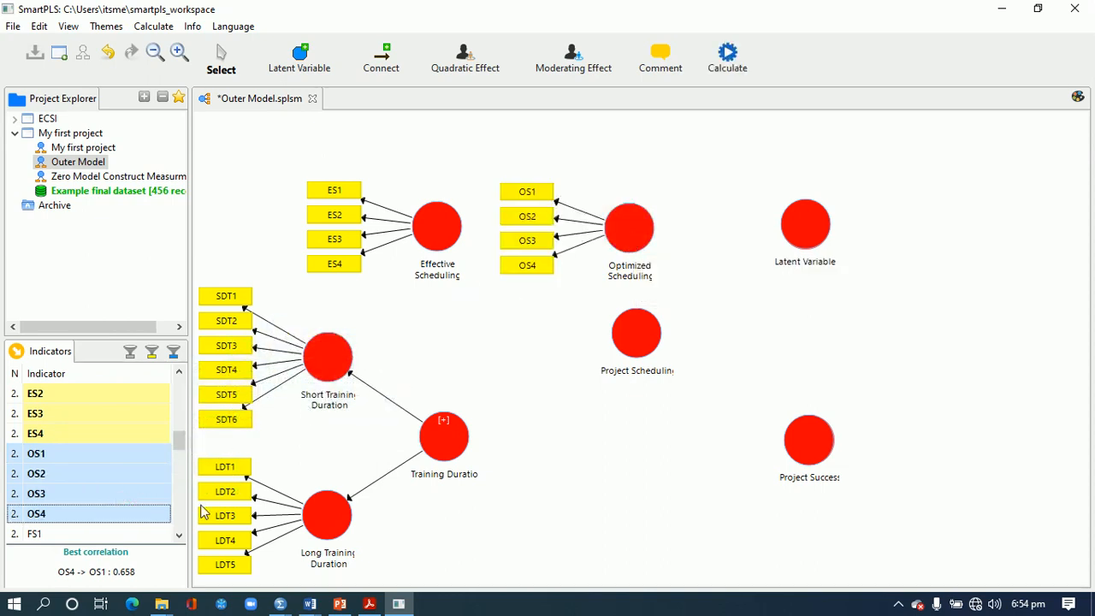
# - Rename the remaining unnamed latent variable beside Optimized Scheduling as Flexible Scheduling
pyautogui.click(179, 535)
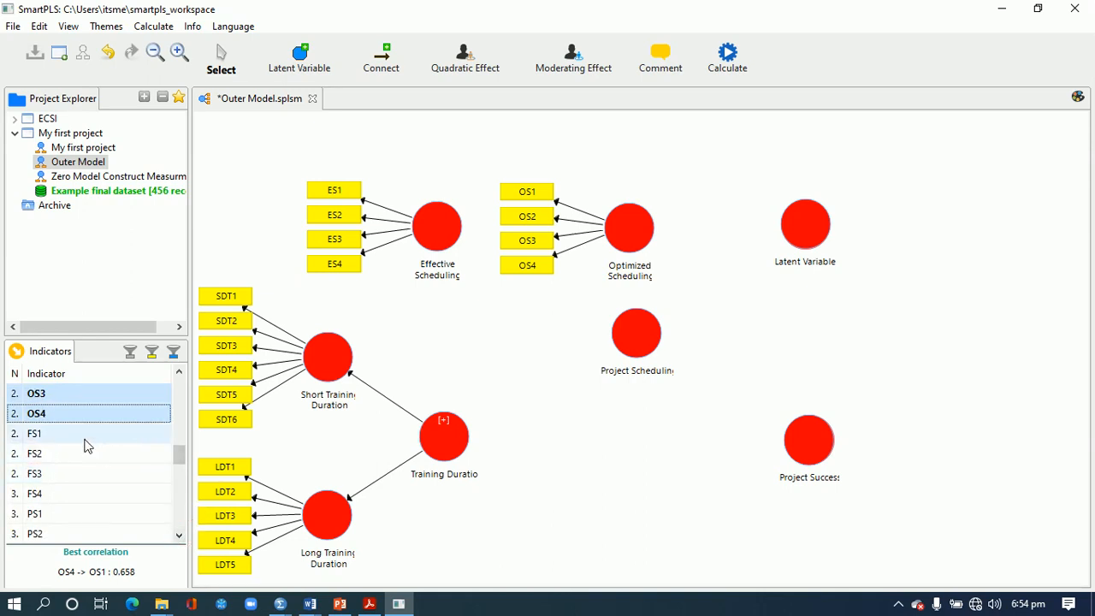
pyautogui.rightClick(809, 228)
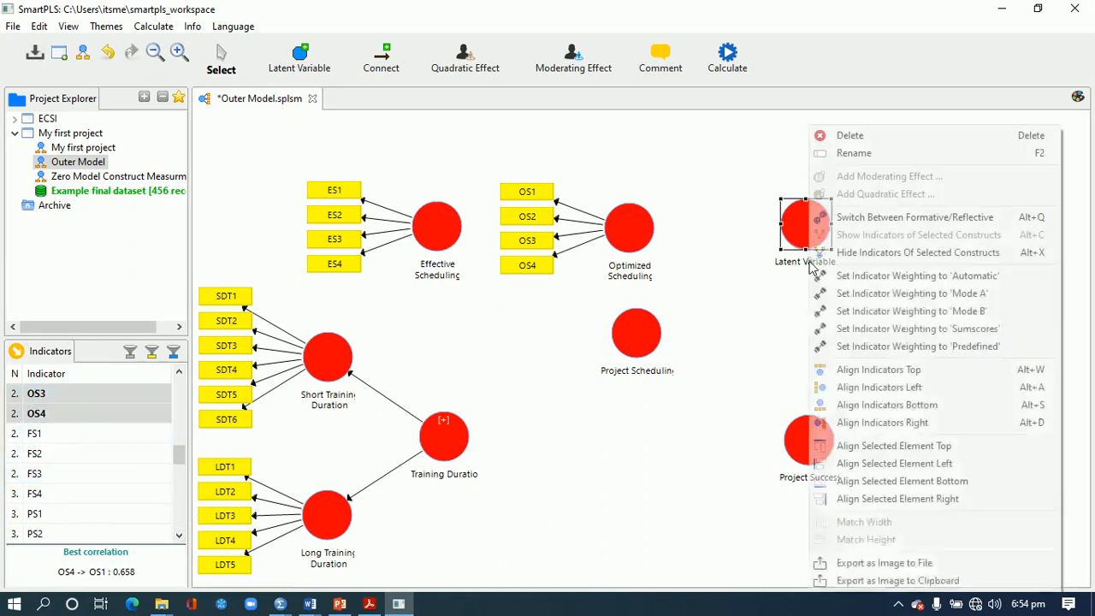
pyautogui.click(858, 155)
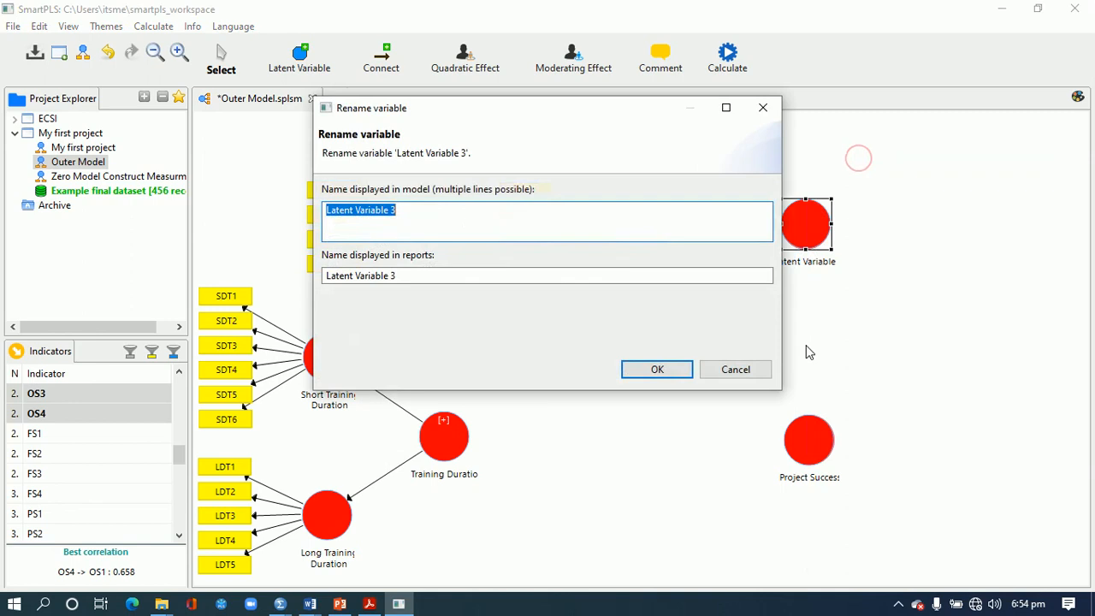
pyautogui.write('Flexi')
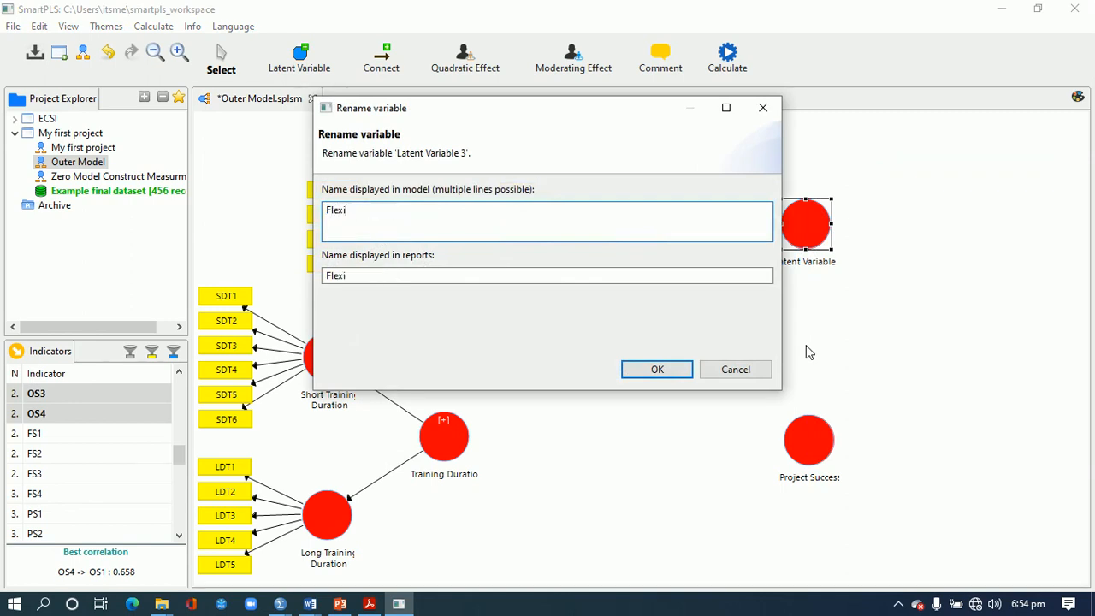
pyautogui.write('ble Sch')
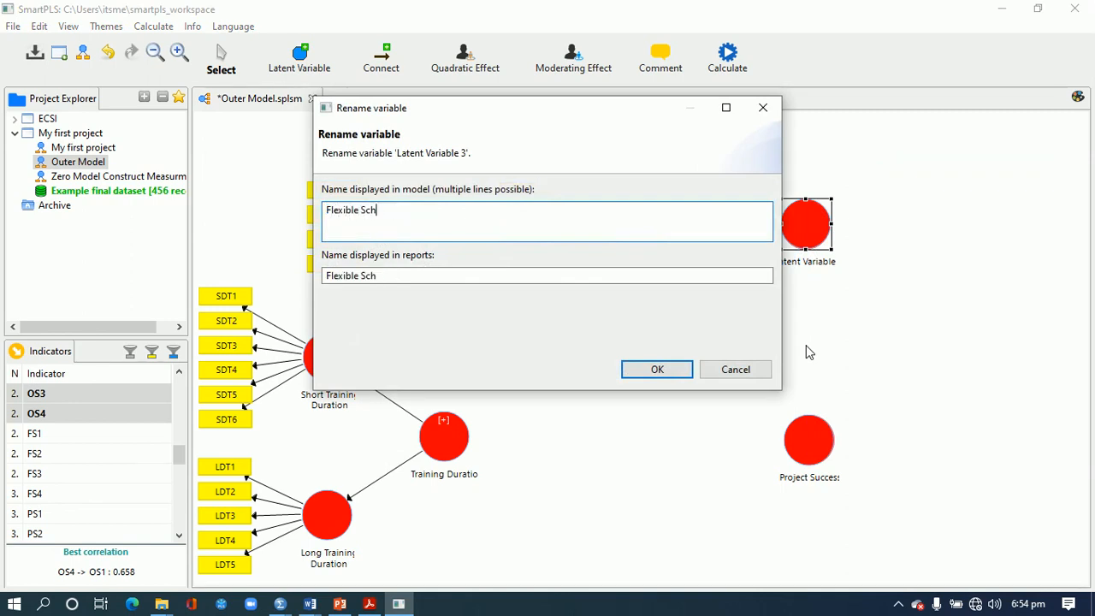
pyautogui.write('eduling')
pyautogui.click(656, 369)
pyautogui.click(138, 434)
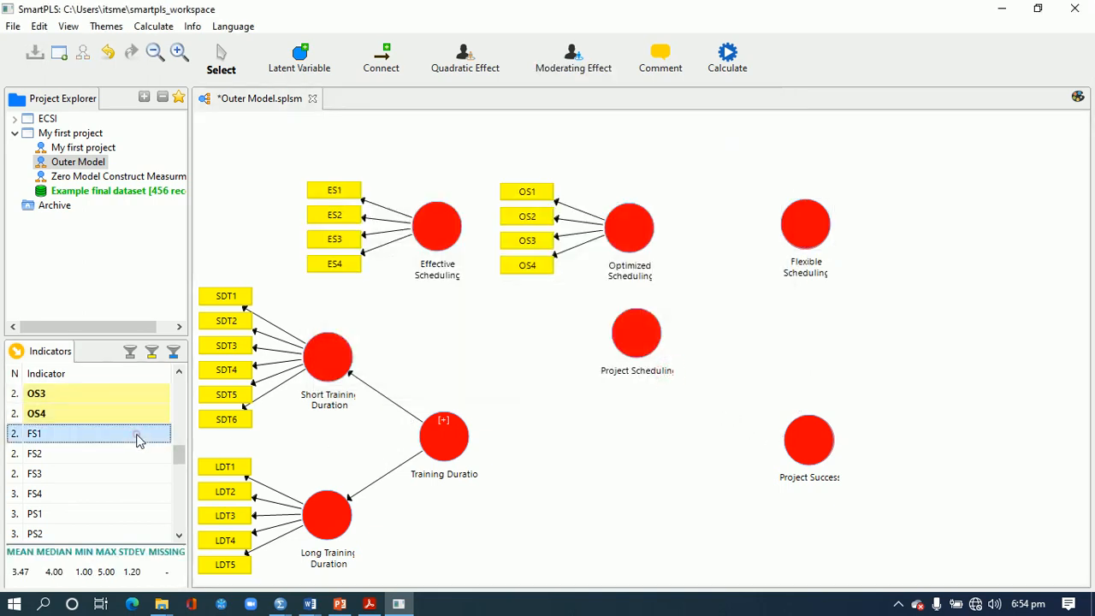
pyautogui.hotkey('shift', 'Down')
pyautogui.hotkey('shift', 'Down')
pyautogui.hotkey('shift', 'Down')
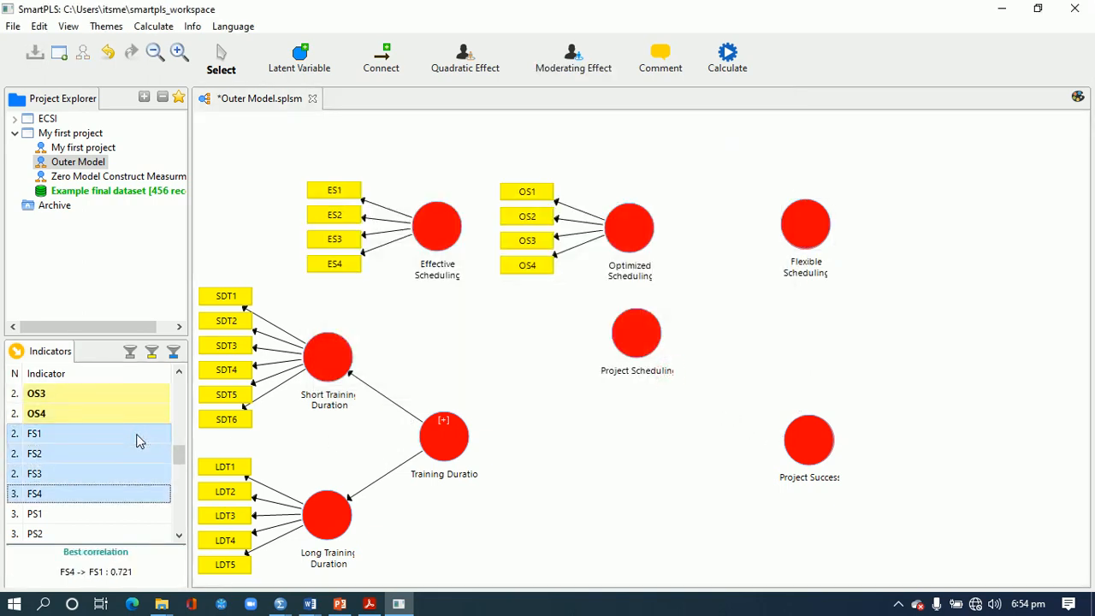
pyautogui.click(127, 460)
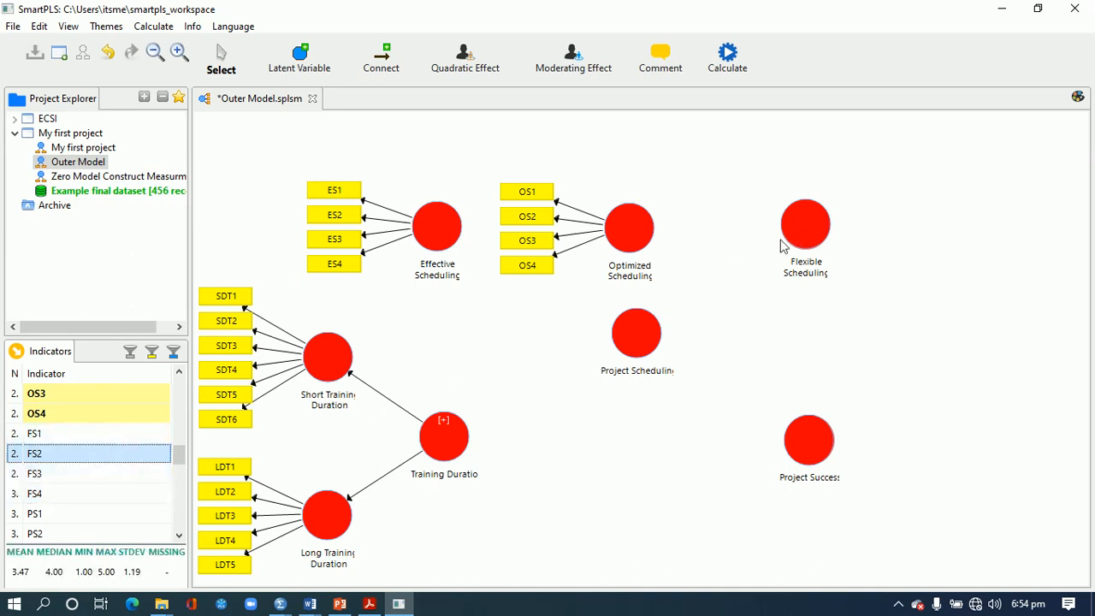
# - Assign indicators FS1 to FS4 to the Flexible Scheduling construct
pyautogui.click(42, 436)
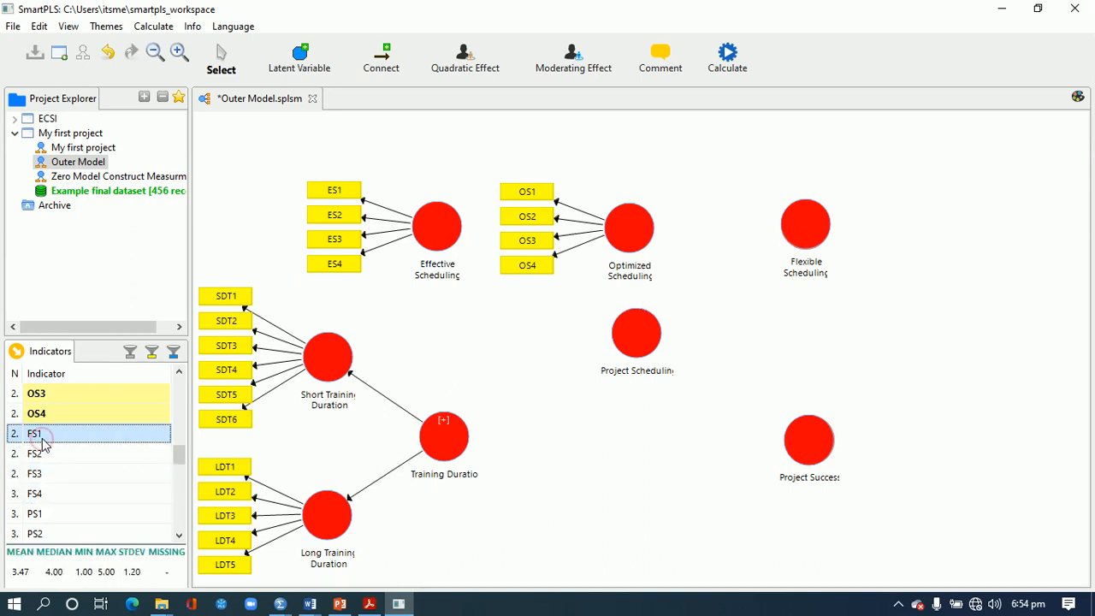
pyautogui.hotkey('shift', 'Down')
pyautogui.hotkey('shift', 'Down')
pyautogui.hotkey('shift', 'Down')
pyautogui.moveTo(61, 474); pyautogui.dragTo(788, 235)
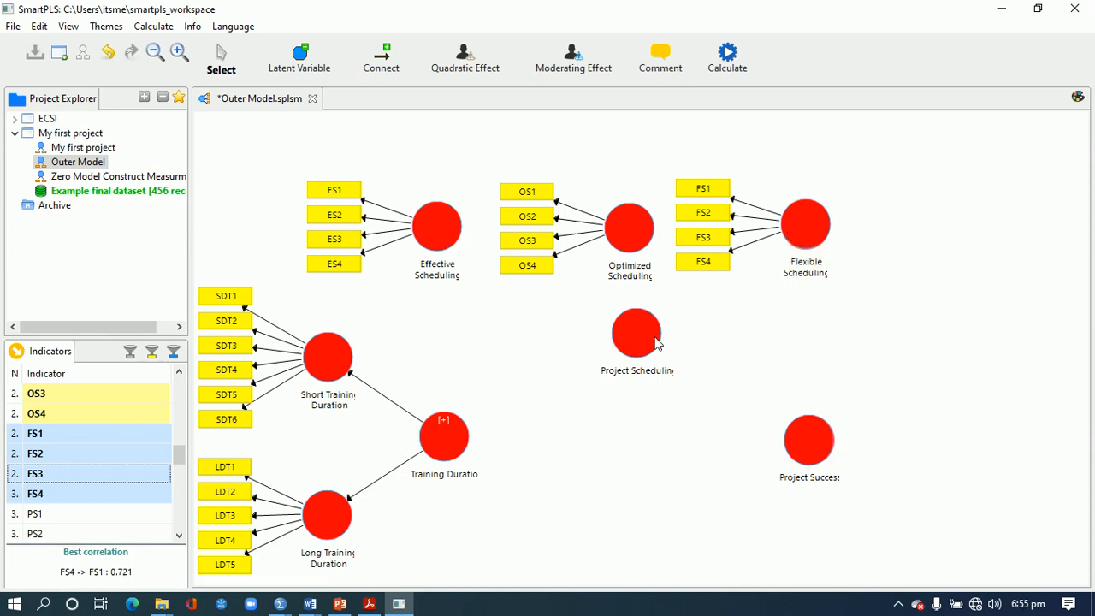
# - Assign all scheduling indicators, ES1 to ES4, OS1 to OS4 and FS1 to FS4, to the higher-order Project Scheduling construct
pyautogui.click(177, 376)
pyautogui.click(177, 377)
pyautogui.click(177, 376)
pyautogui.click(177, 377)
pyautogui.click(177, 377)
pyautogui.click(177, 376)
pyautogui.click(178, 376)
pyautogui.click(177, 377)
pyautogui.click(99, 438)
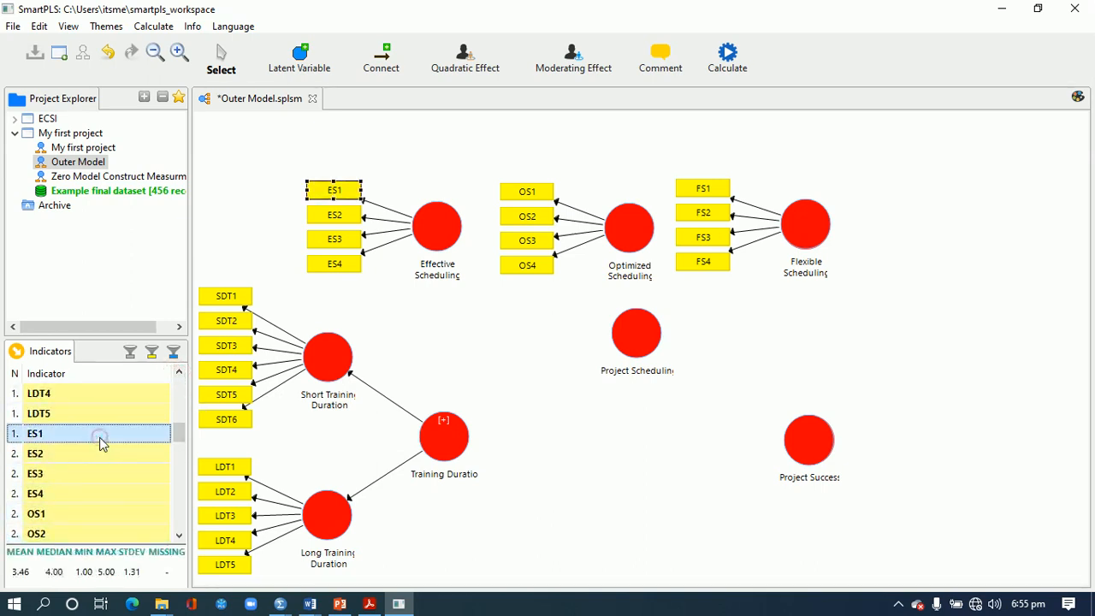
pyautogui.hotkey('shift', 'Down')
pyautogui.hotkey('shift', 'Down')
pyautogui.hotkey('shift', 'Down')
pyautogui.hotkey('shift', 'Down')
pyautogui.hotkey('shift', 'Down')
pyautogui.hotkey('shift', 'Down')
pyautogui.hotkey('shift', 'Down')
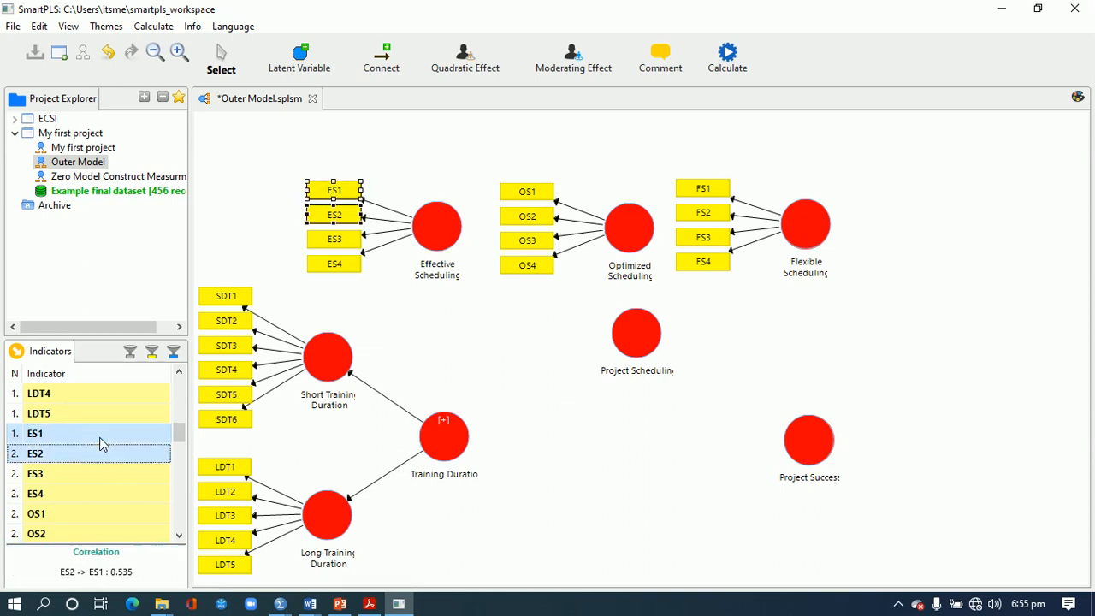
pyautogui.hotkey('shift', 'Down')
pyautogui.hotkey('shift', 'Down')
pyautogui.hotkey('shift', 'Down')
pyautogui.hotkey('shift', 'Down')
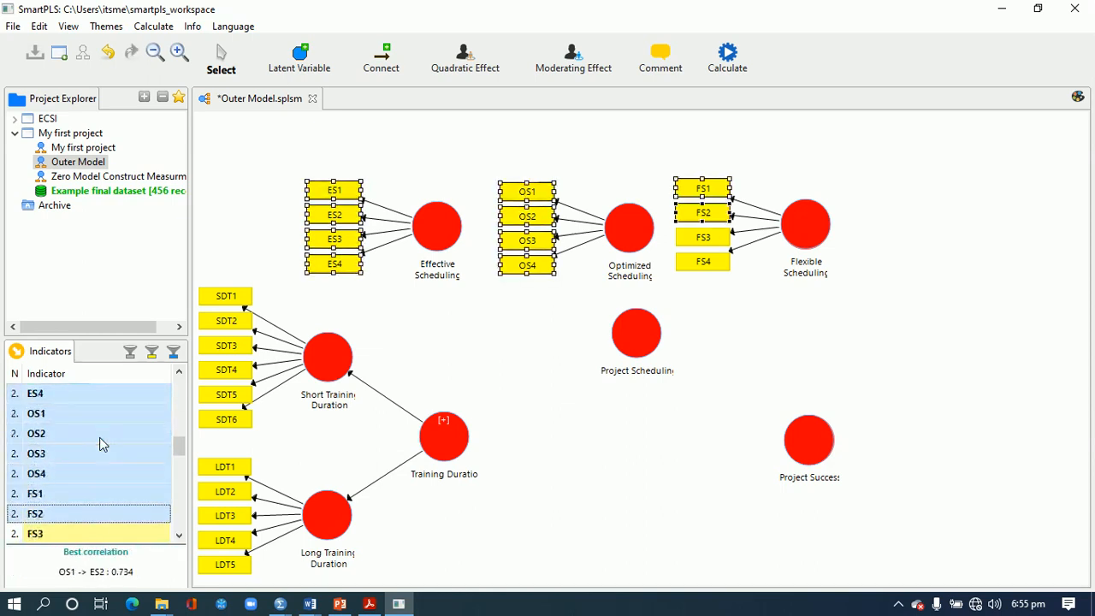
pyautogui.moveTo(99, 438); pyautogui.dragTo(634, 345)
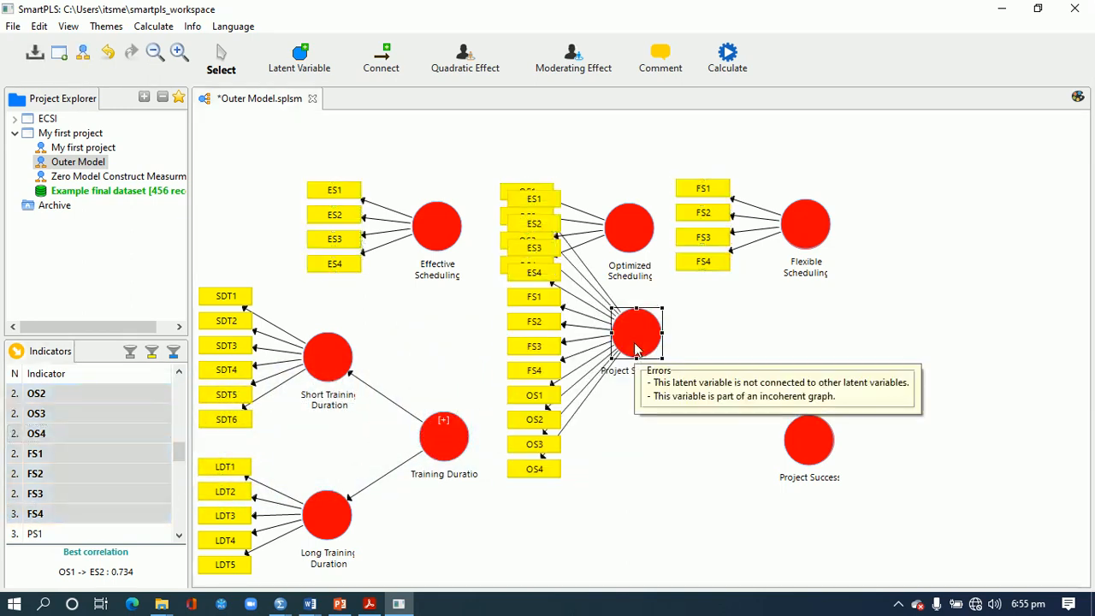
# - Hide the indicators of the Project Scheduling construct
pyautogui.rightClick(634, 346)
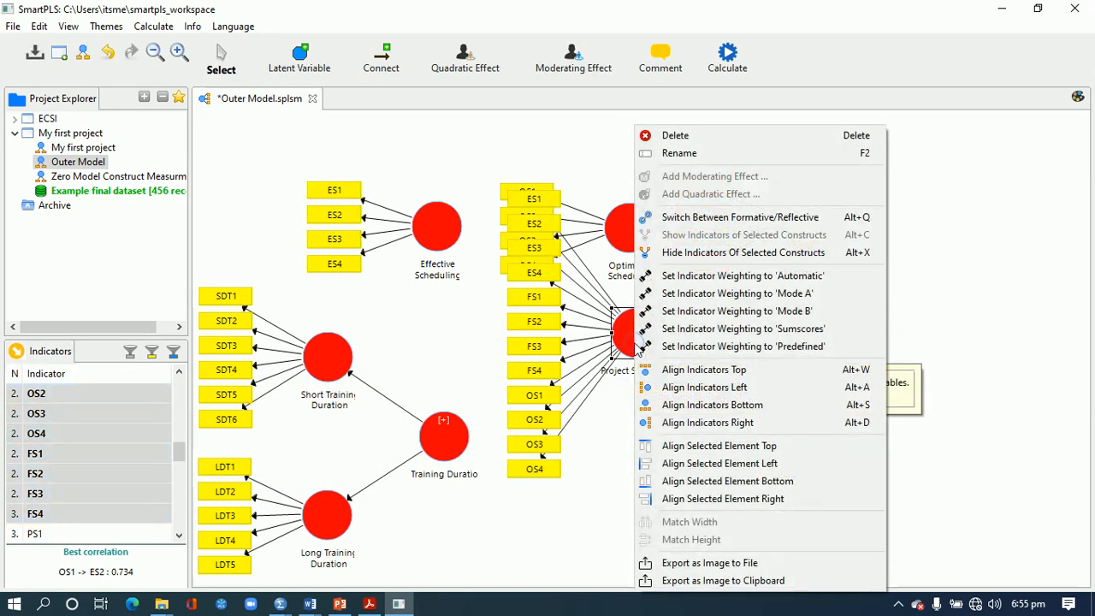
pyautogui.click(727, 253)
pyautogui.click(688, 342)
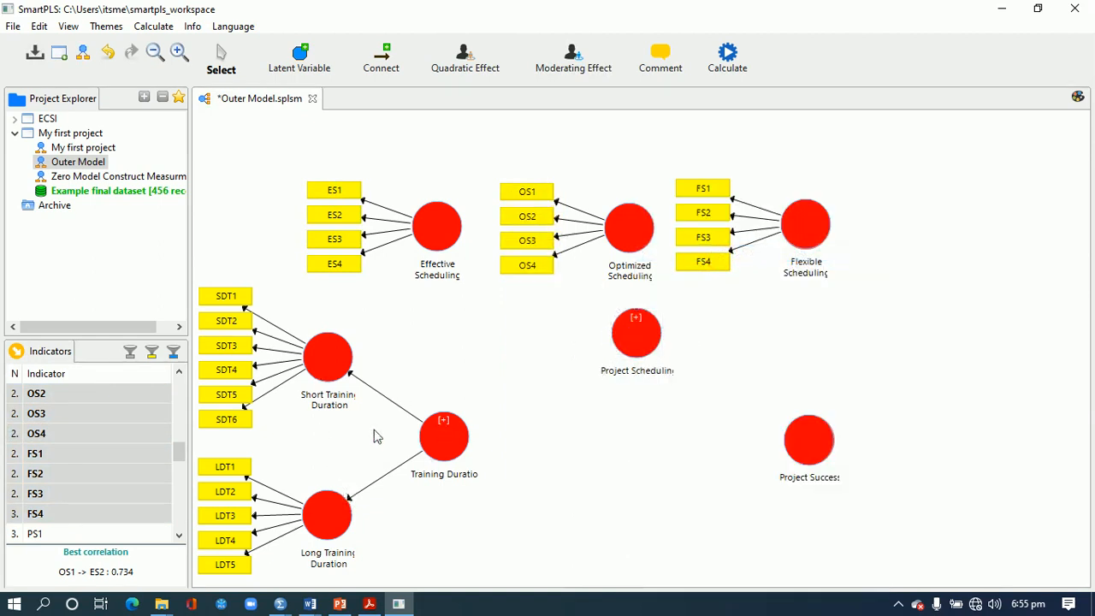
# - Connect Project Scheduling with paths to Effective Scheduling, Optimized Scheduling and Flexible Scheduling
pyautogui.click(383, 69)
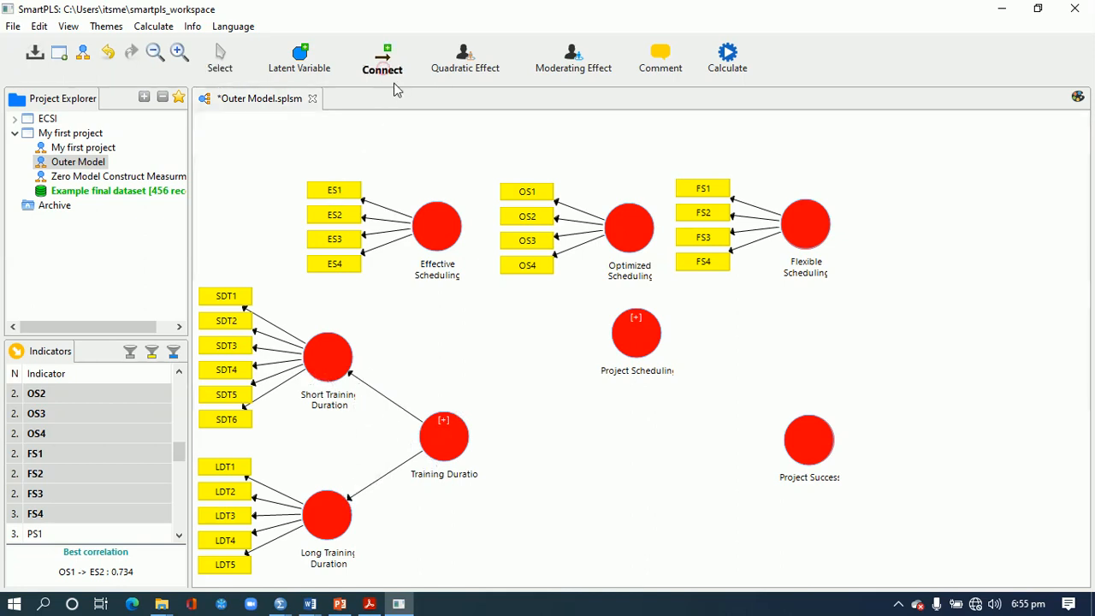
pyautogui.click(615, 332)
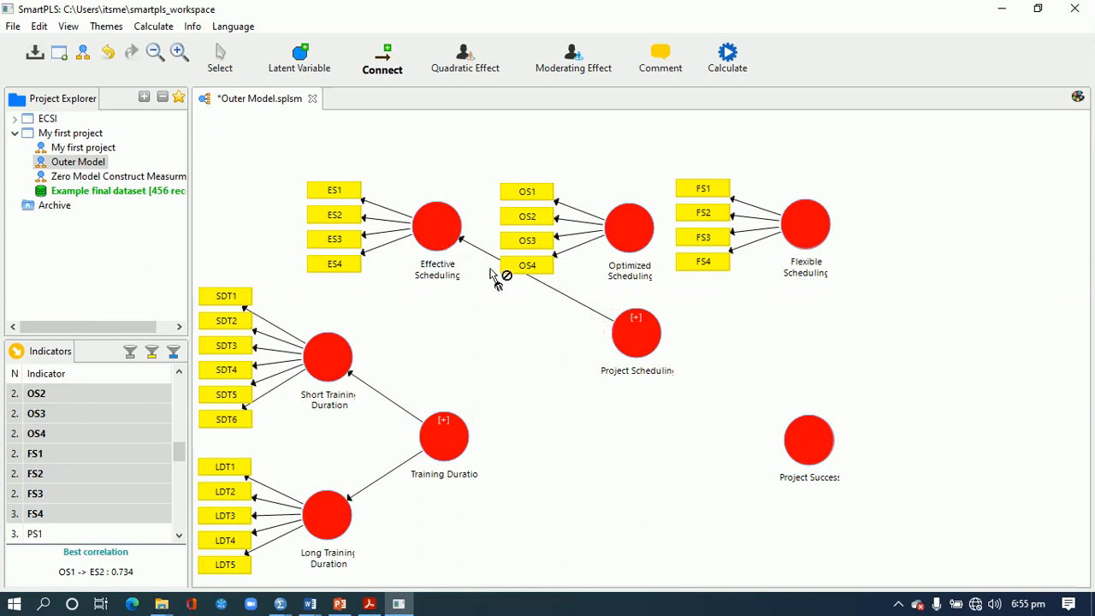
pyautogui.click(633, 334)
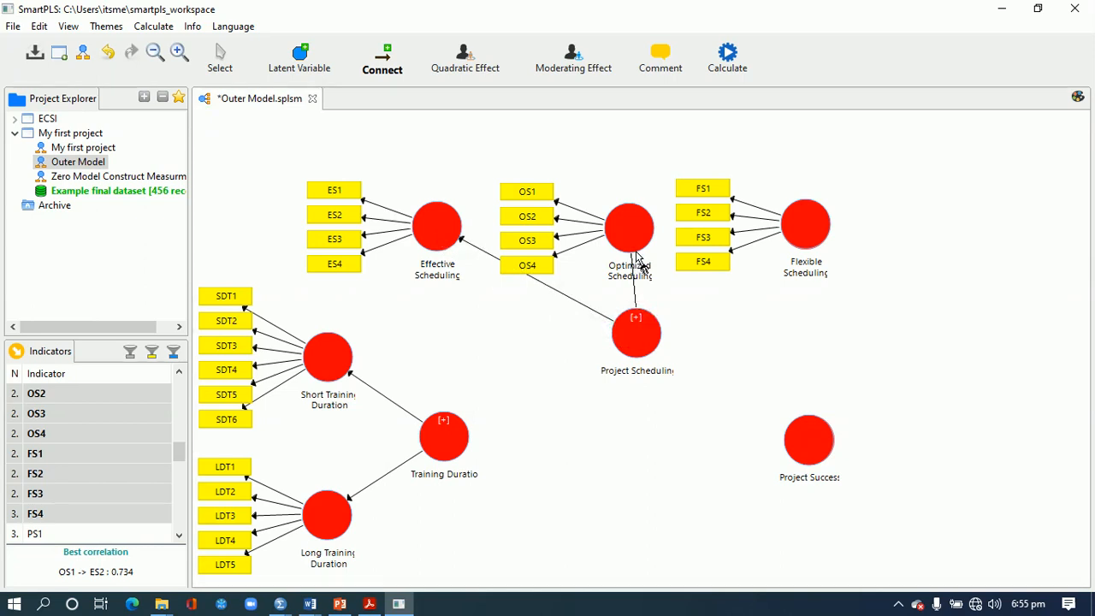
pyautogui.click(642, 255)
pyautogui.click(659, 314)
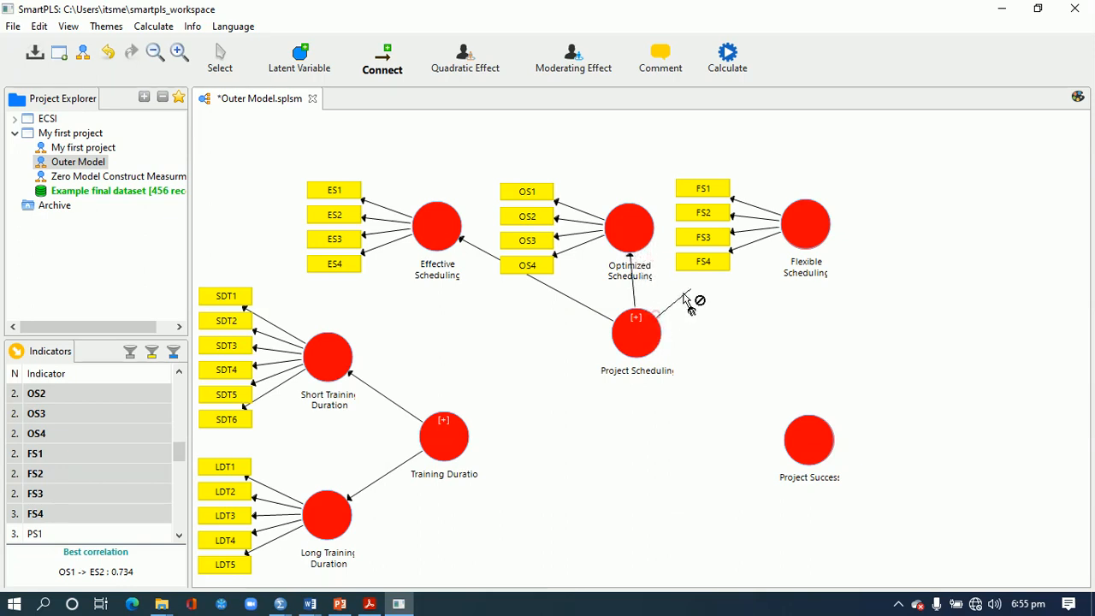
pyautogui.click(788, 247)
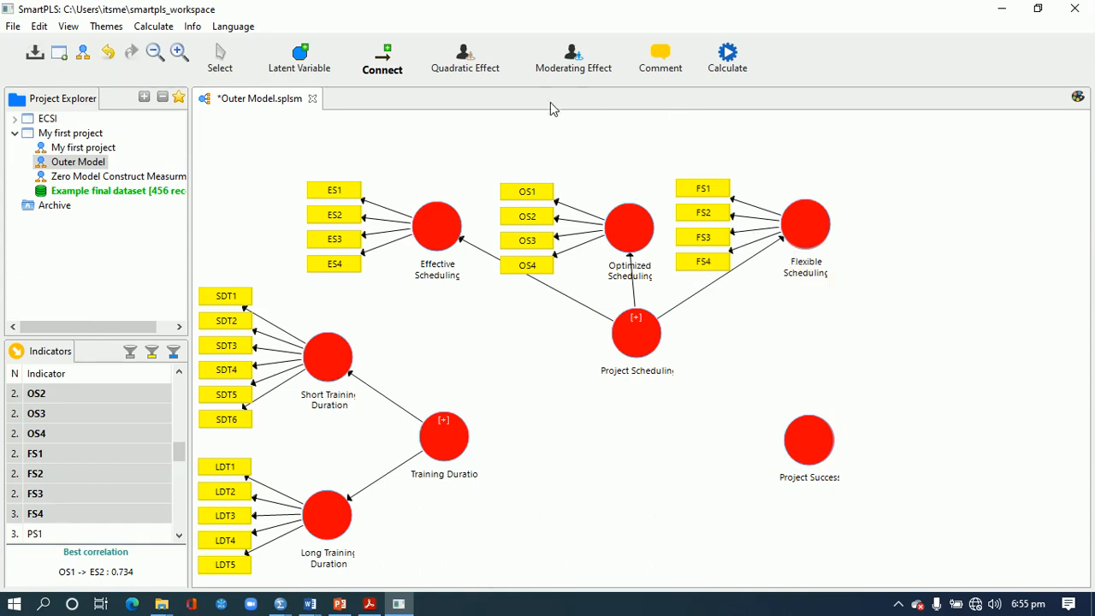
# - Align the Effective Scheduling indicators above their construct and move the construct above Short Training Duration
pyautogui.click(220, 65)
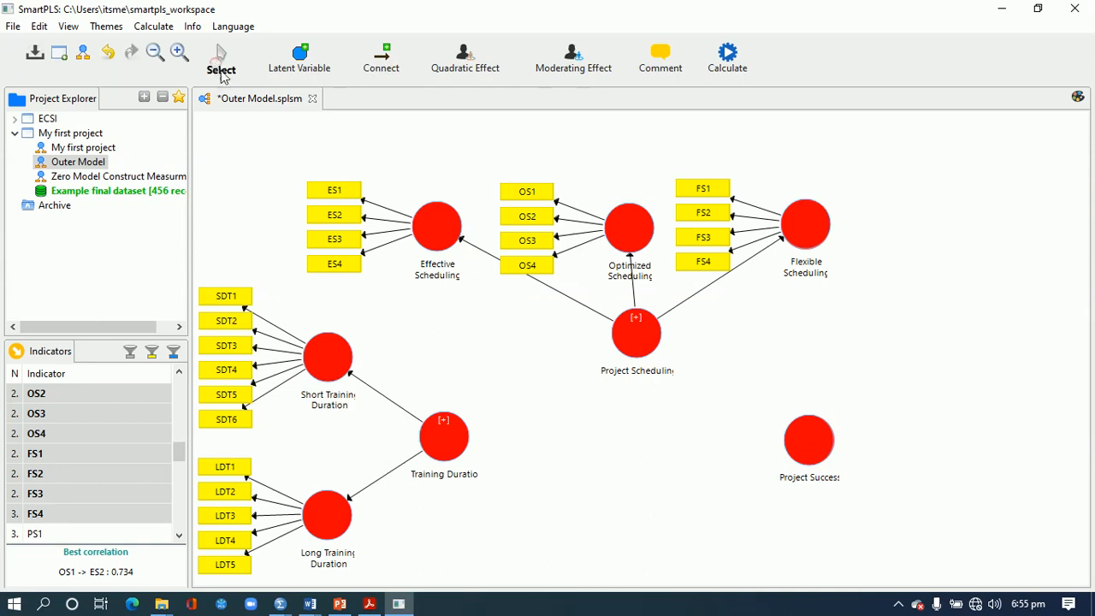
pyautogui.rightClick(432, 222)
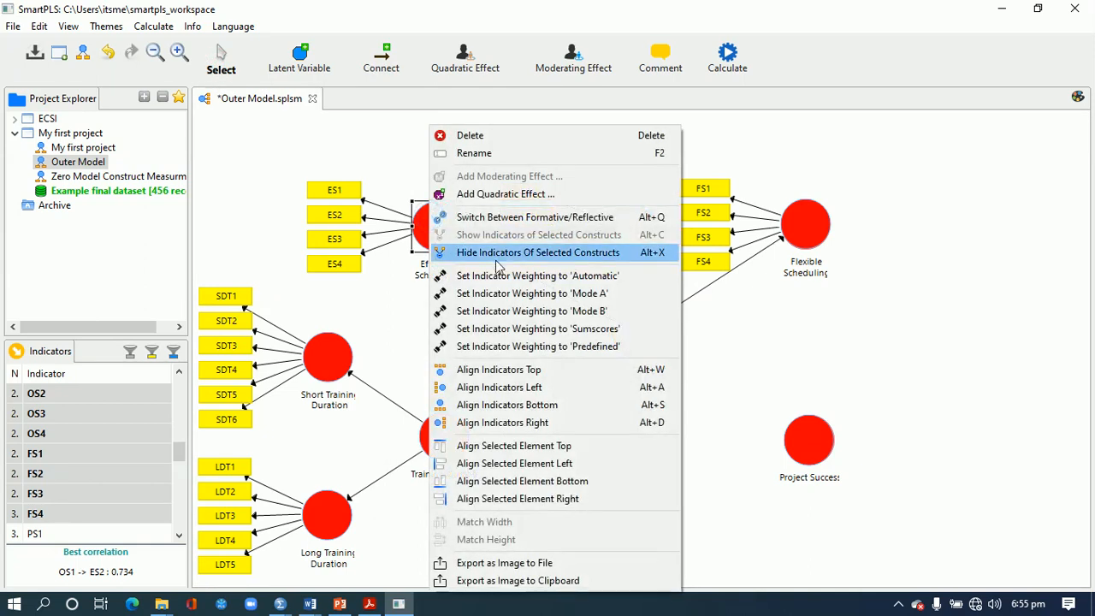
pyautogui.click(503, 369)
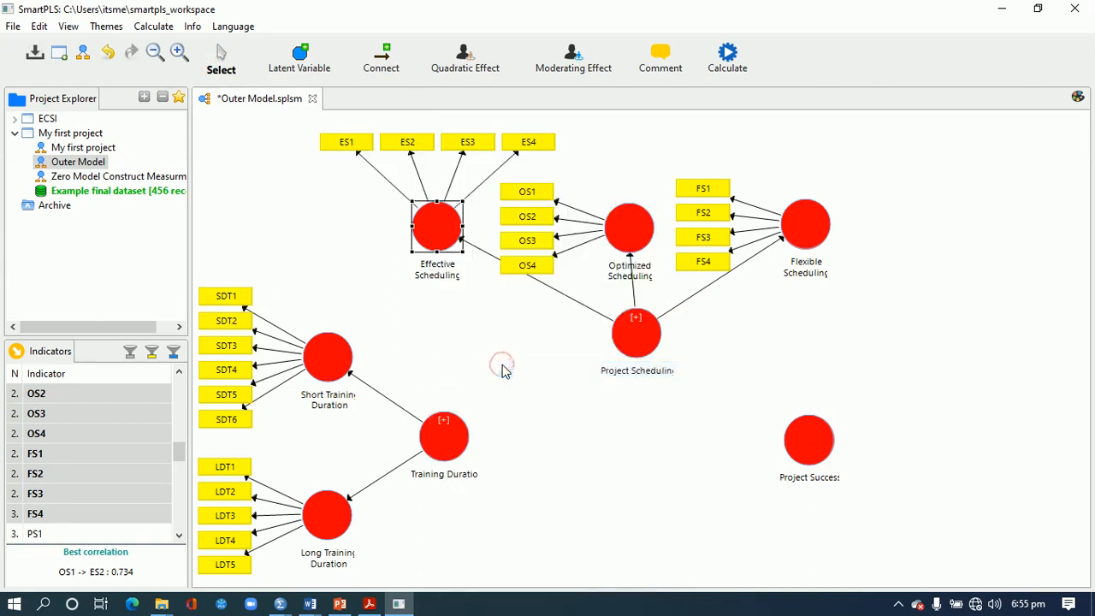
pyautogui.moveTo(446, 242); pyautogui.dragTo(342, 238)
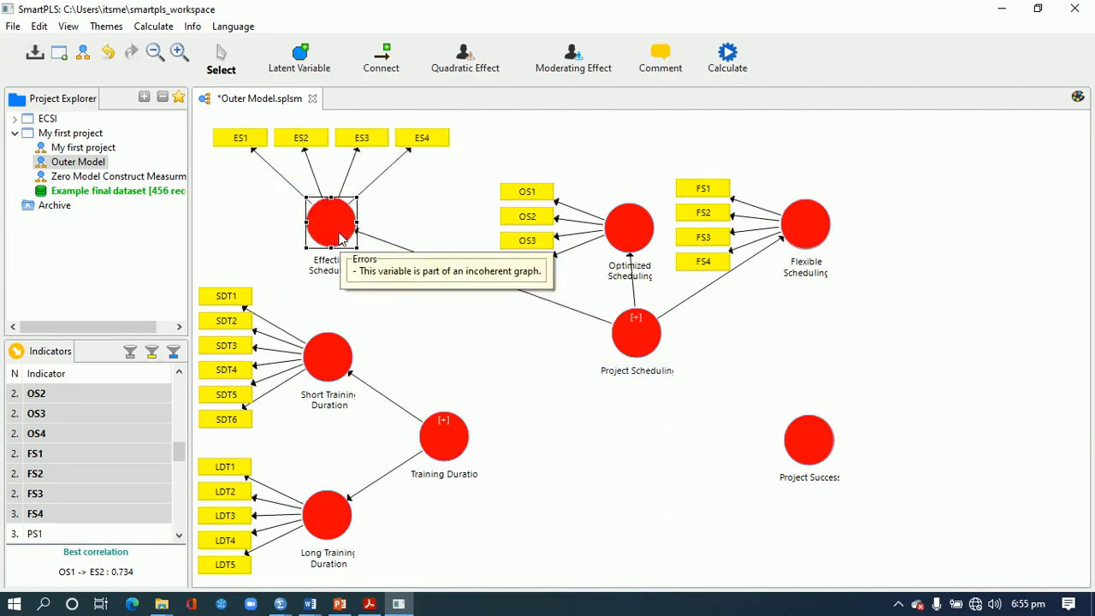
# - Align the Optimized Scheduling and Flexible Scheduling indicators above their constructs, moving Flexible Scheduling farther away from Optimized Scheduling
pyautogui.rightClick(625, 248)
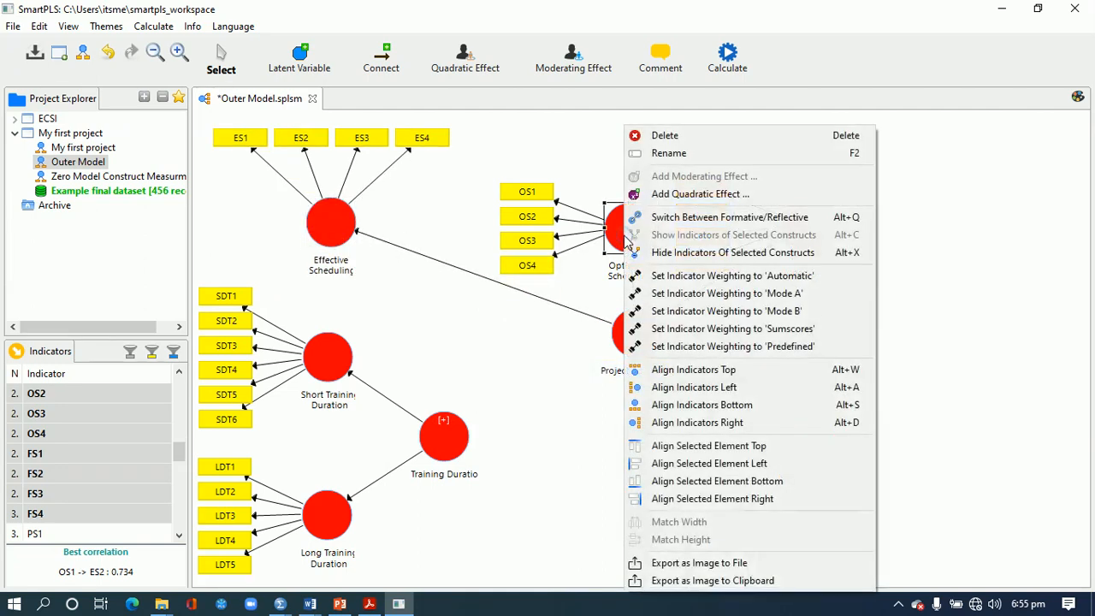
pyautogui.click(715, 369)
pyautogui.rightClick(804, 242)
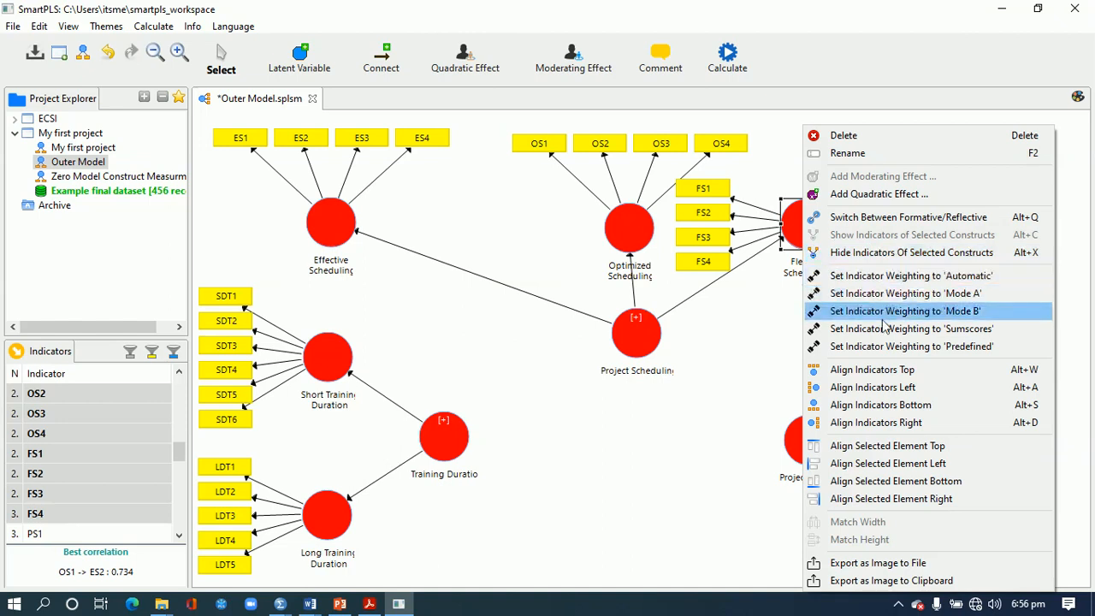
pyautogui.click(882, 369)
pyautogui.moveTo(819, 238); pyautogui.dragTo(907, 238)
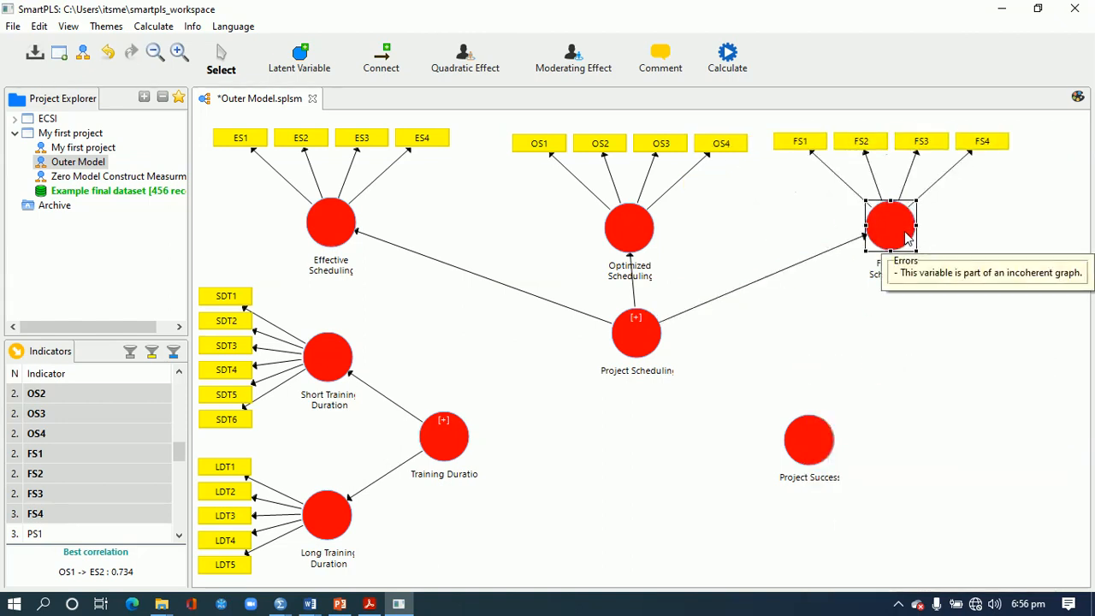
# - Move the Optimized Scheduling construct so it sits directly above Project Scheduling
pyautogui.click(641, 228)
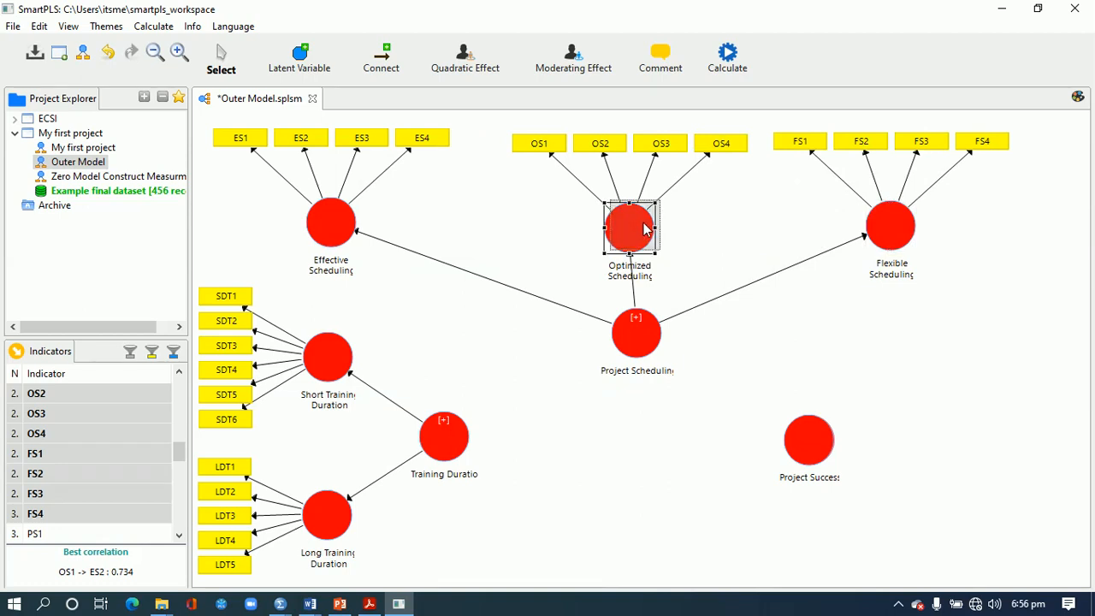
pyautogui.moveTo(646, 228); pyautogui.dragTo(648, 228)
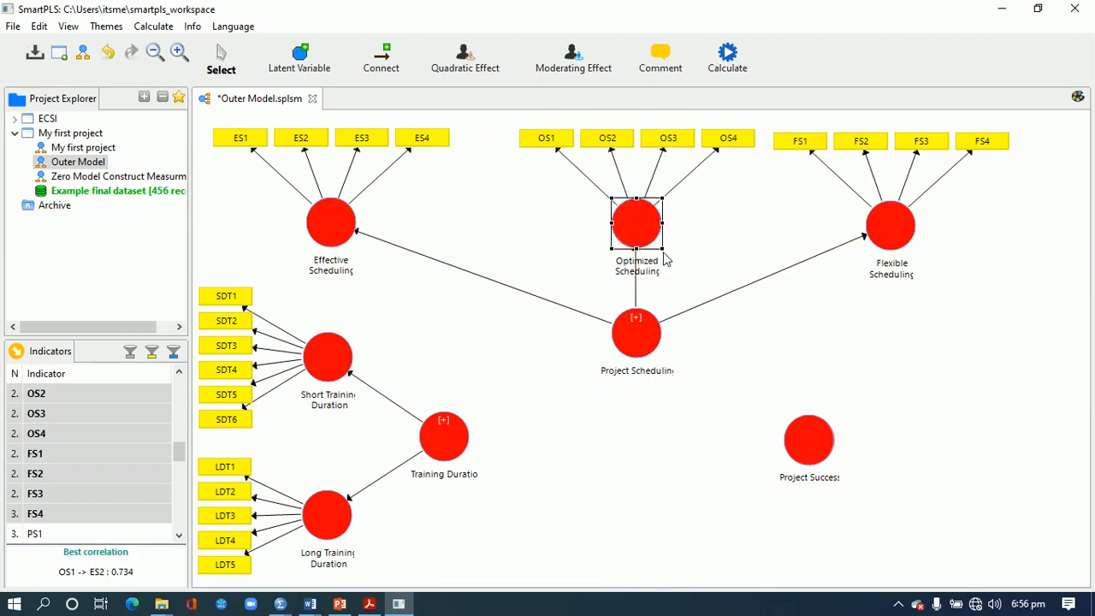
pyautogui.click(682, 278)
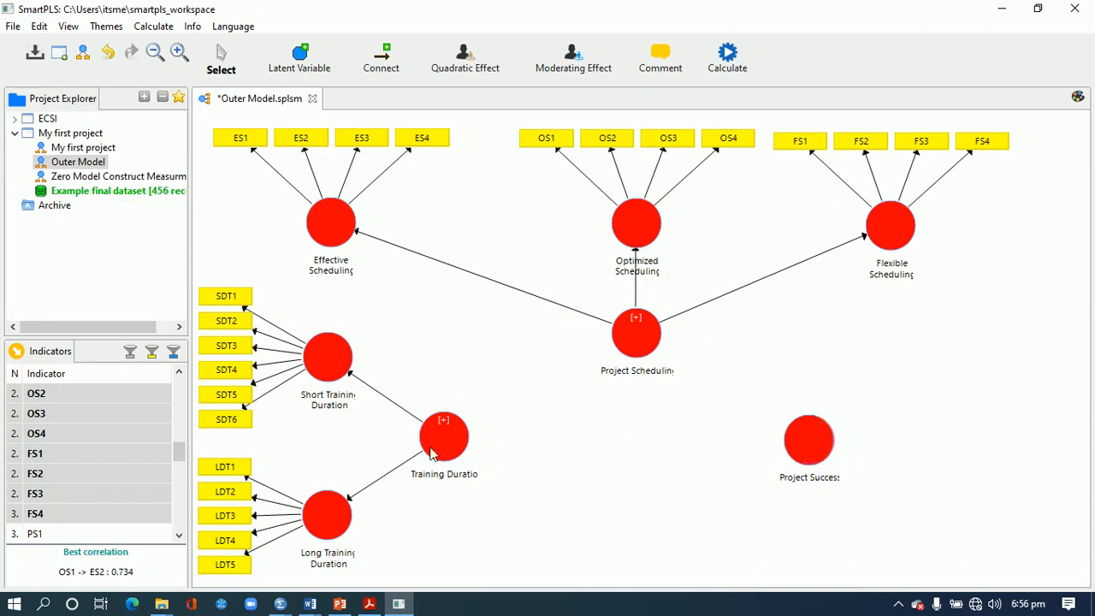
# - Assign indicators PS1 to PS10 to the Project Success construct
pyautogui.click(179, 535)
pyautogui.click(179, 535)
pyautogui.click(180, 536)
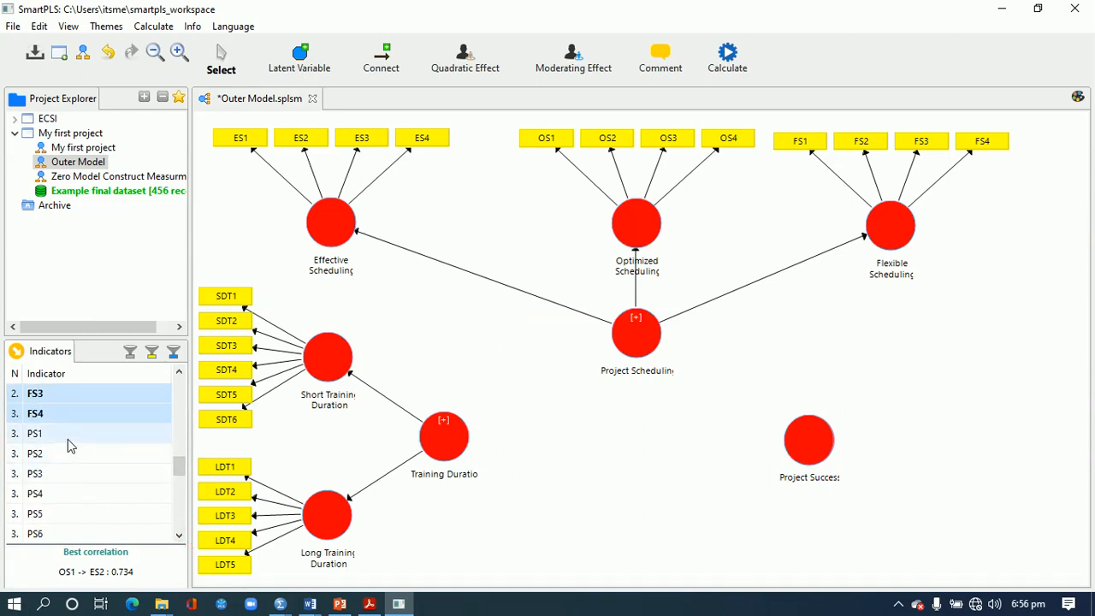
pyautogui.click(67, 439)
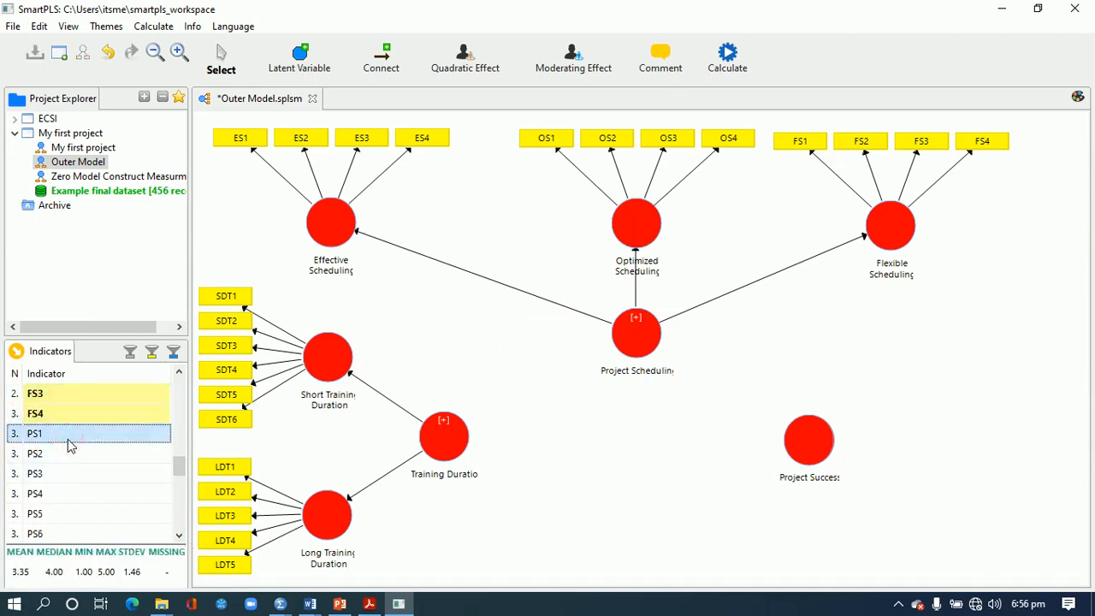
pyautogui.hotkey('shift', 'Down')
pyautogui.hotkey('shift', 'Down')
pyautogui.hotkey('shift', 'Down')
pyautogui.hotkey('shift', 'Down')
pyautogui.hotkey('shift', 'Down')
pyautogui.hotkey('shift', 'Down')
pyautogui.hotkey('shift', 'Down')
pyautogui.hotkey('shift', 'Down')
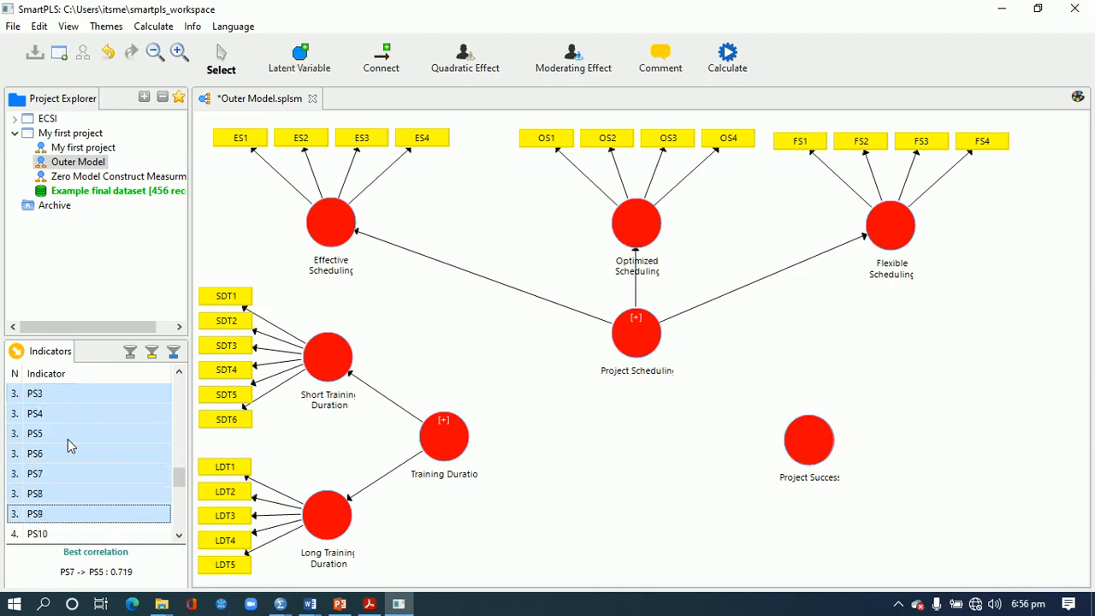
pyautogui.hotkey('shift', 'Down')
pyautogui.moveTo(74, 454); pyautogui.dragTo(804, 447)
# - Align the Project Success indicators to the construct's right and level the Effective Scheduling and Optimized Scheduling constructs with Flexible Scheduling
pyautogui.rightClick(804, 447)
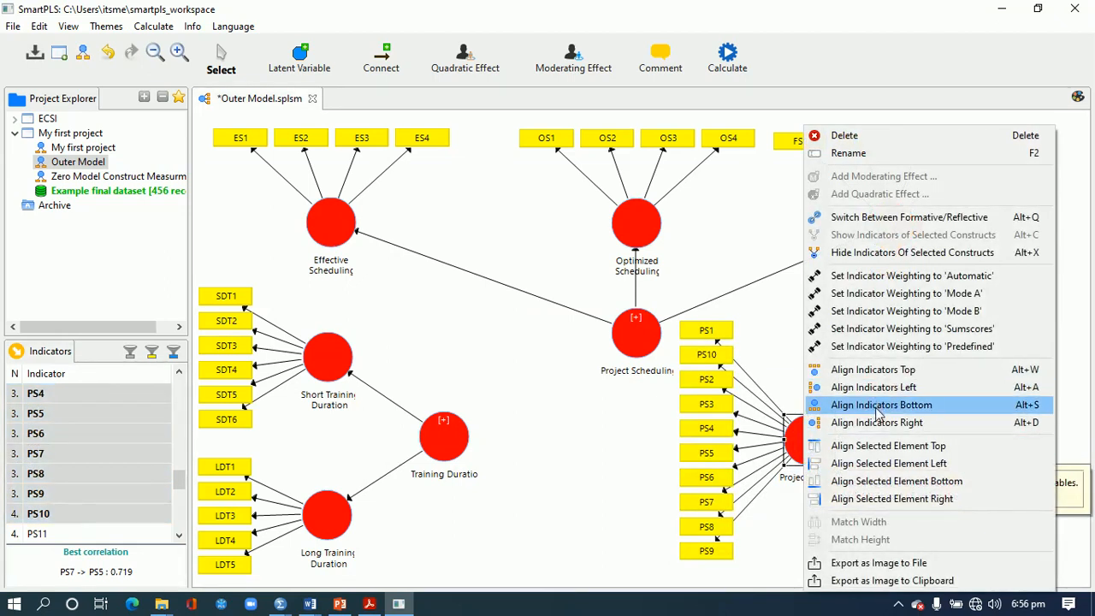
pyautogui.click(879, 423)
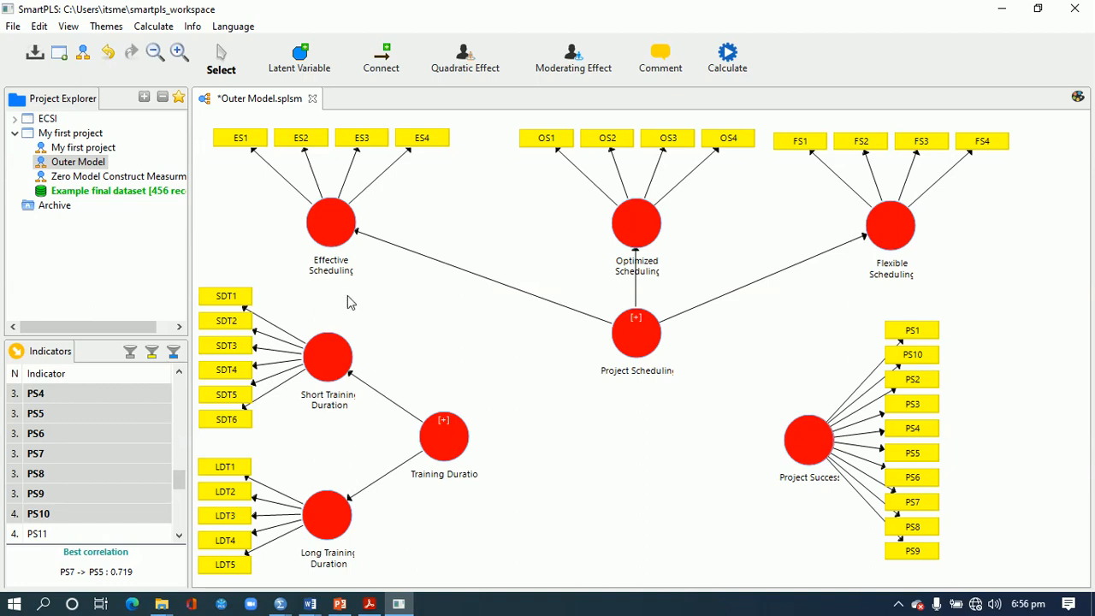
pyautogui.moveTo(316, 239); pyautogui.dragTo(360, 238)
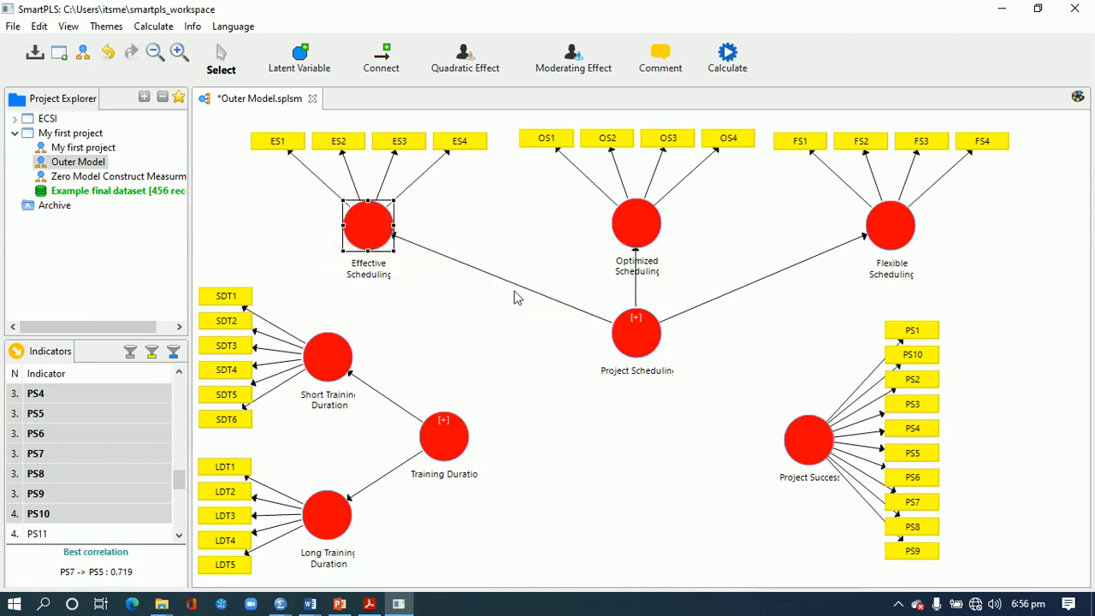
pyautogui.moveTo(641, 235); pyautogui.dragTo(641, 237)
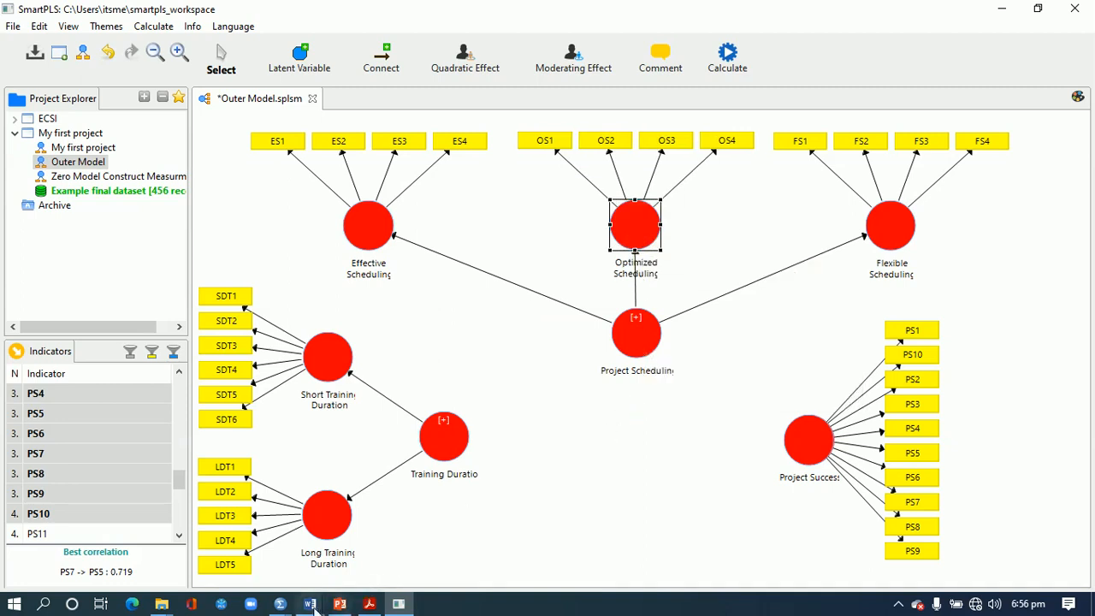
# - Switch to the Word questionnaire document to examine the mediating model diagram, and return to SmartPLS
pyautogui.moveTo(310, 604)
pyautogui.click(379, 531)
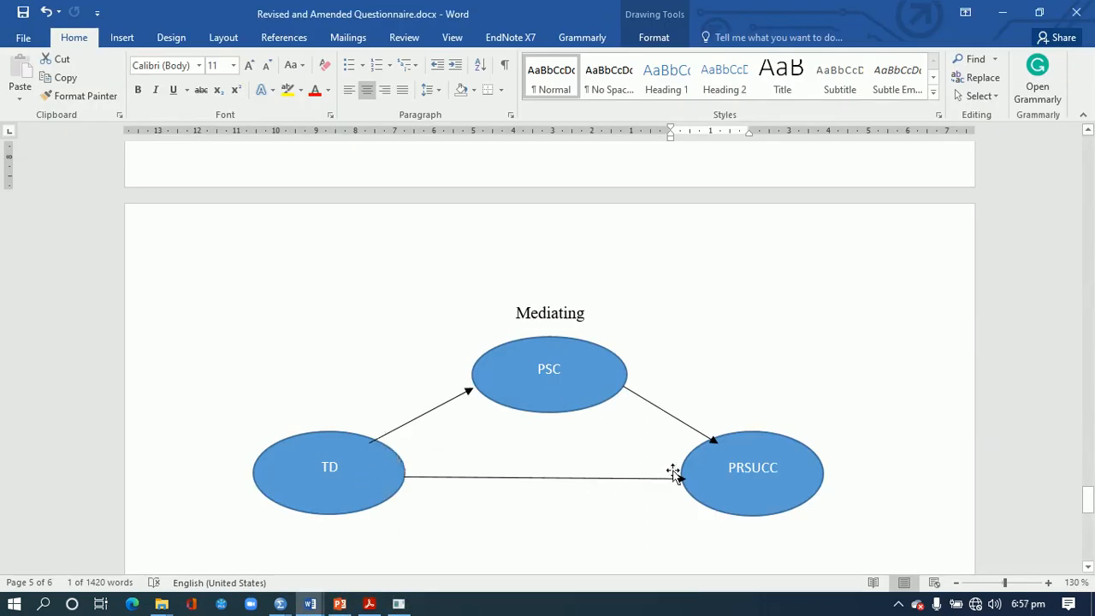
pyautogui.moveTo(349, 606)
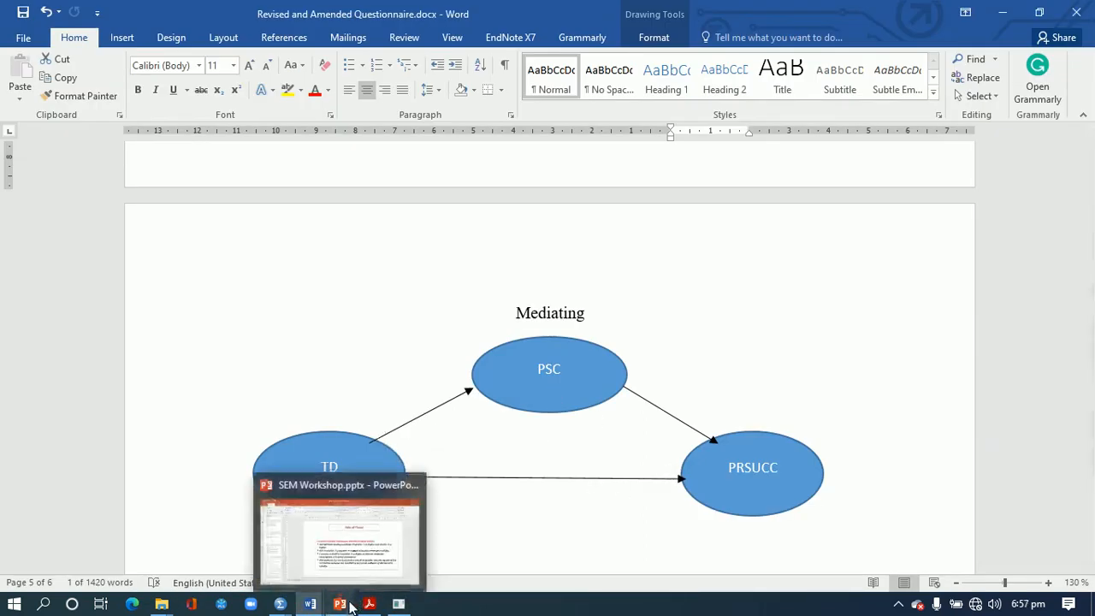
pyautogui.click(399, 604)
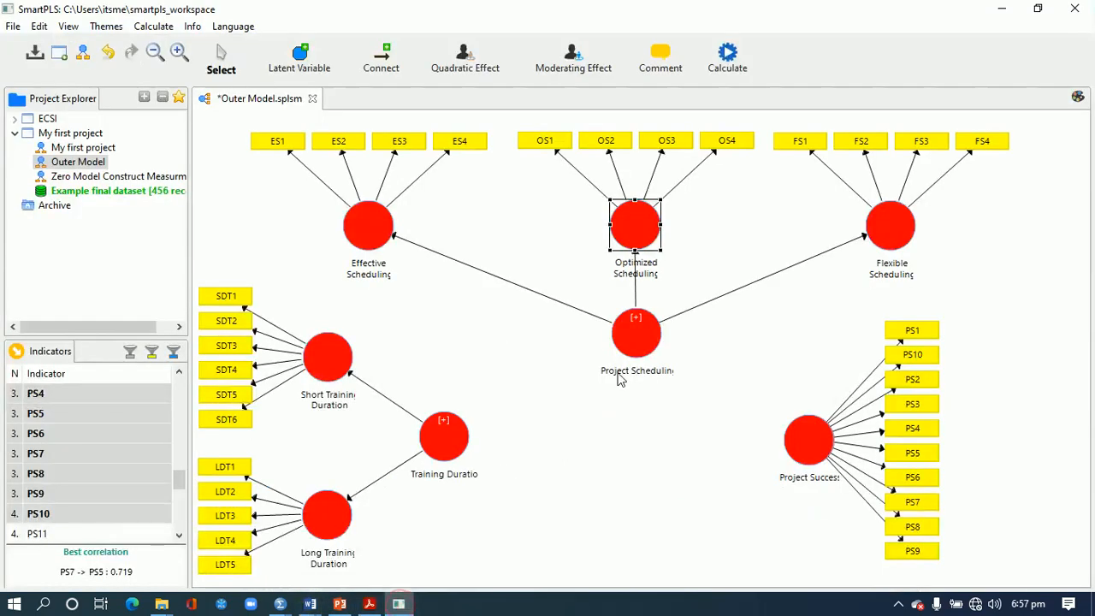
pyautogui.click(446, 433)
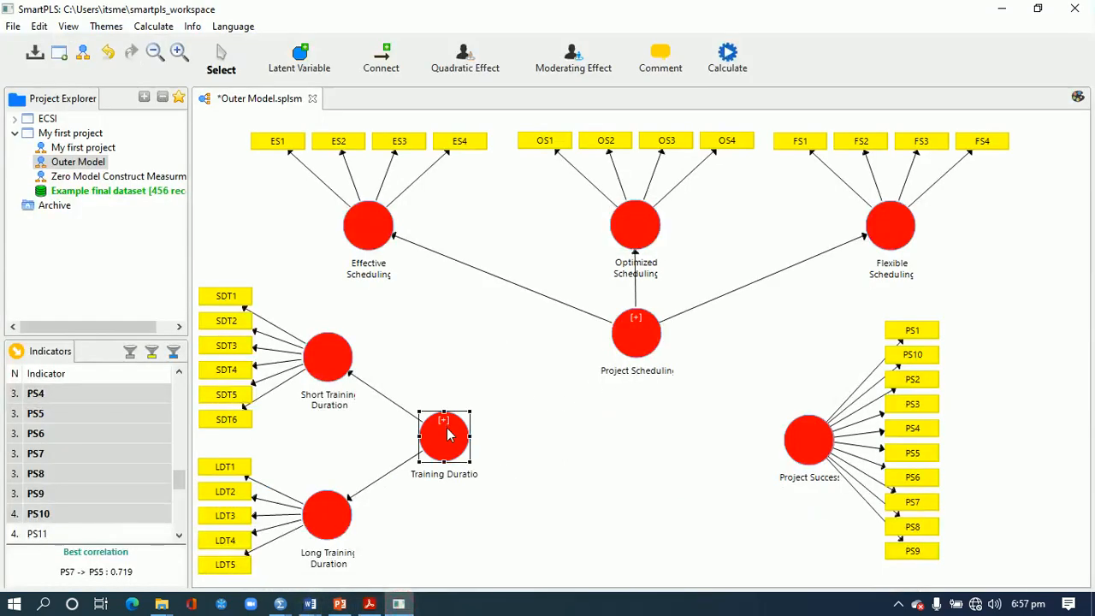
pyautogui.click(656, 338)
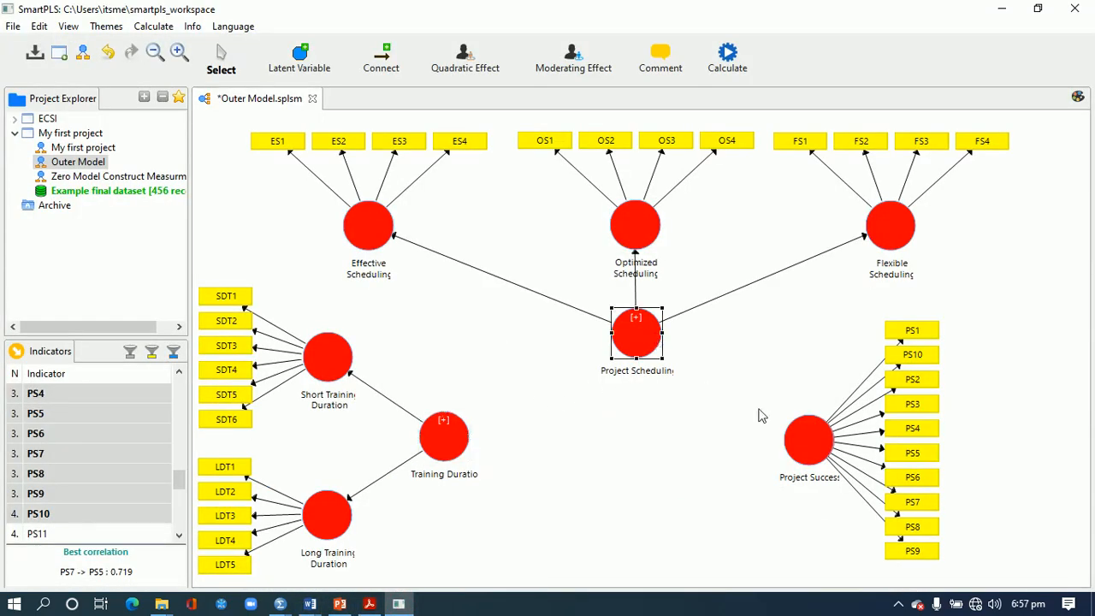
pyautogui.click(804, 444)
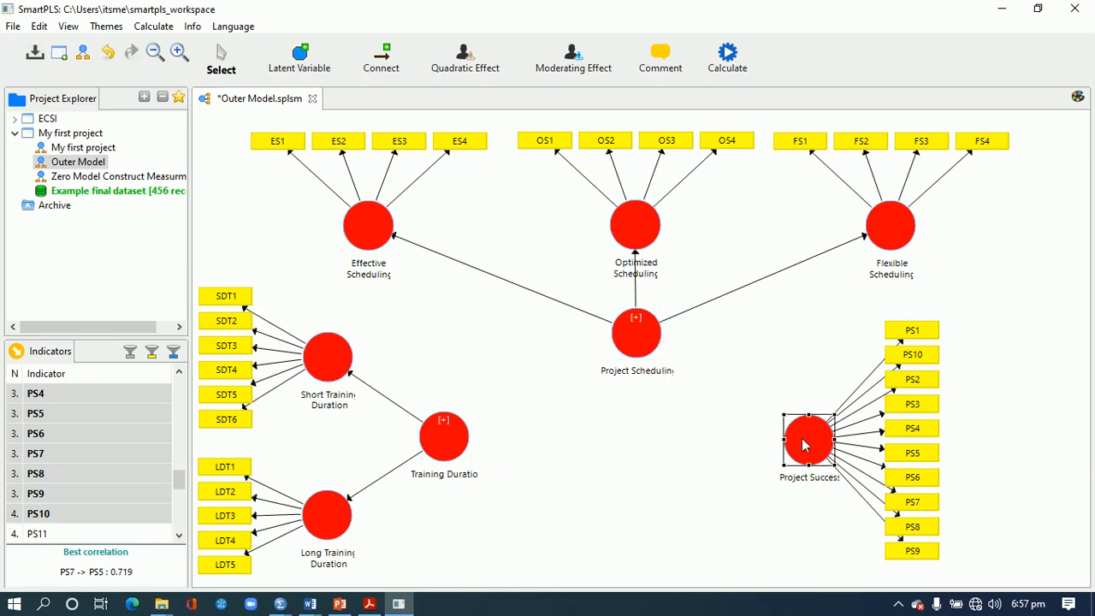
pyautogui.click(452, 443)
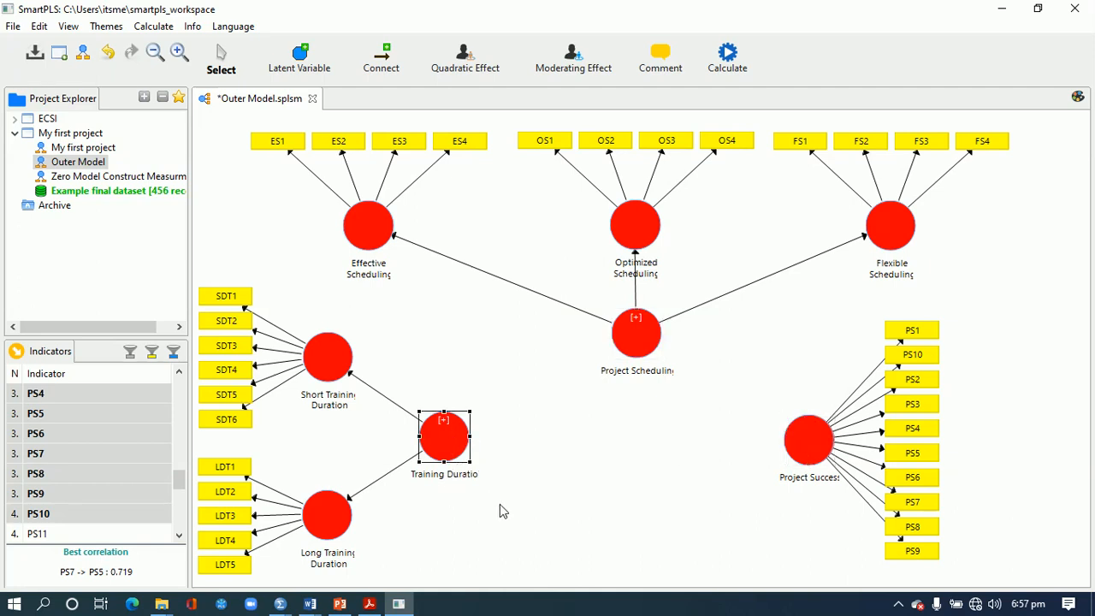
# - Check the Training Duration construct's full display name in its rename dialog
pyautogui.click(475, 479)
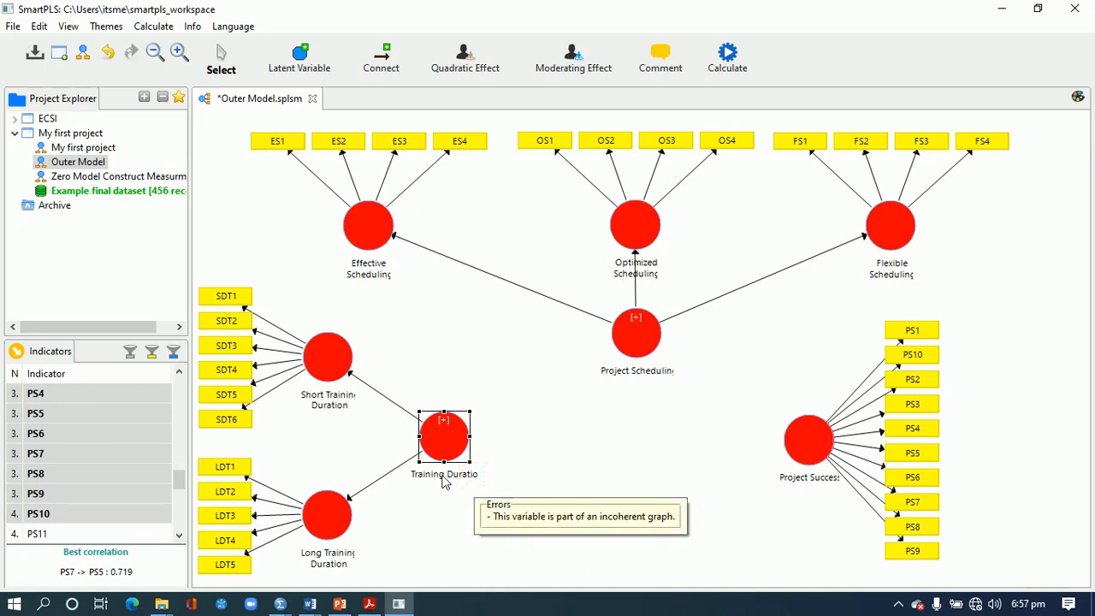
pyautogui.rightClick(441, 475)
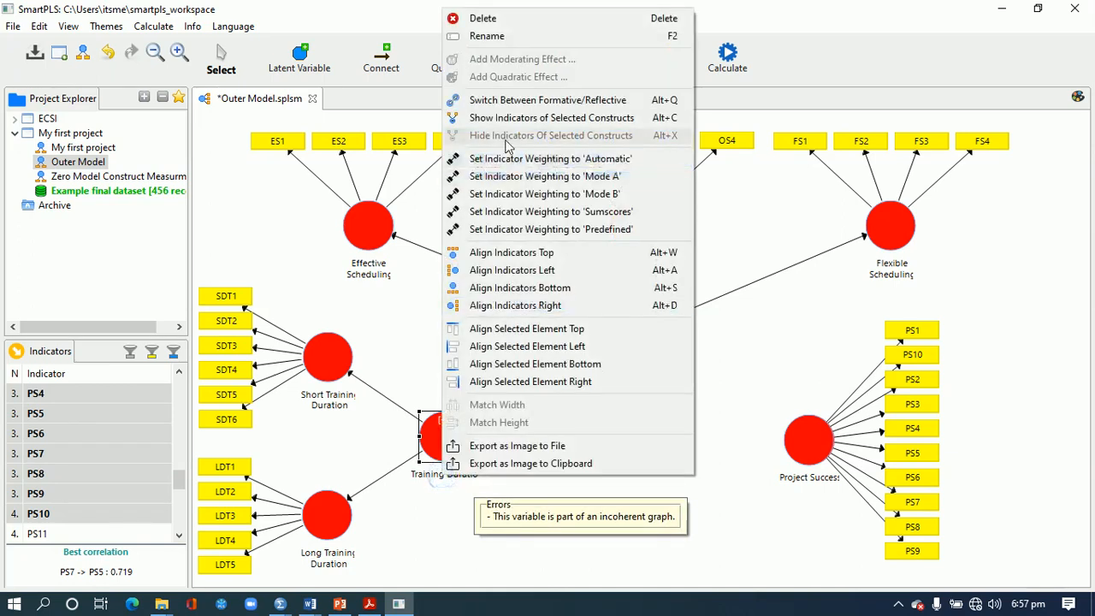
pyautogui.click(496, 38)
pyautogui.click(437, 212)
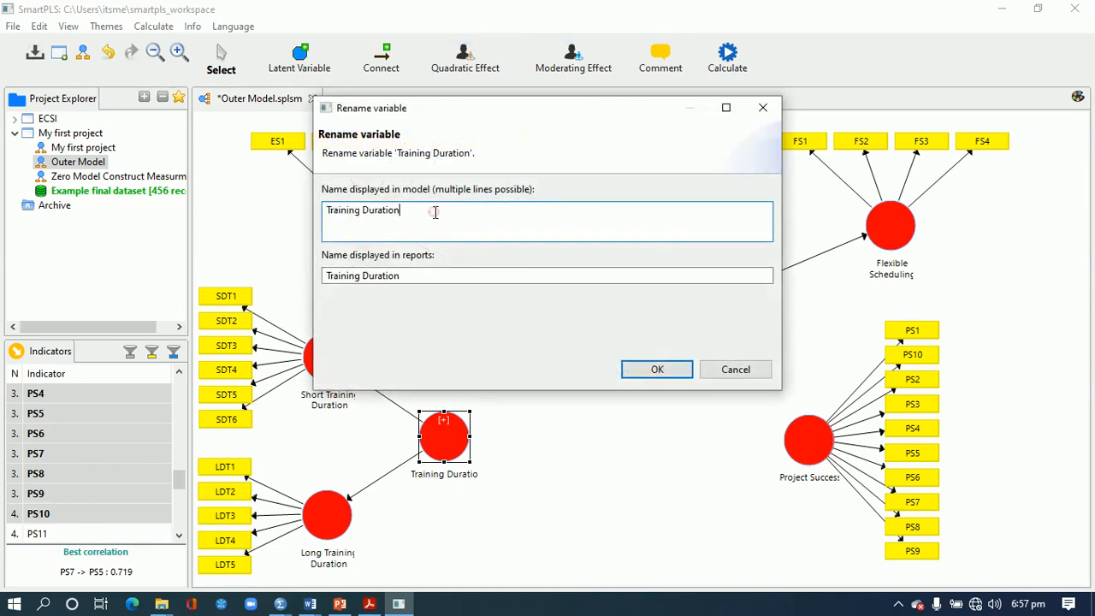
pyautogui.click(655, 369)
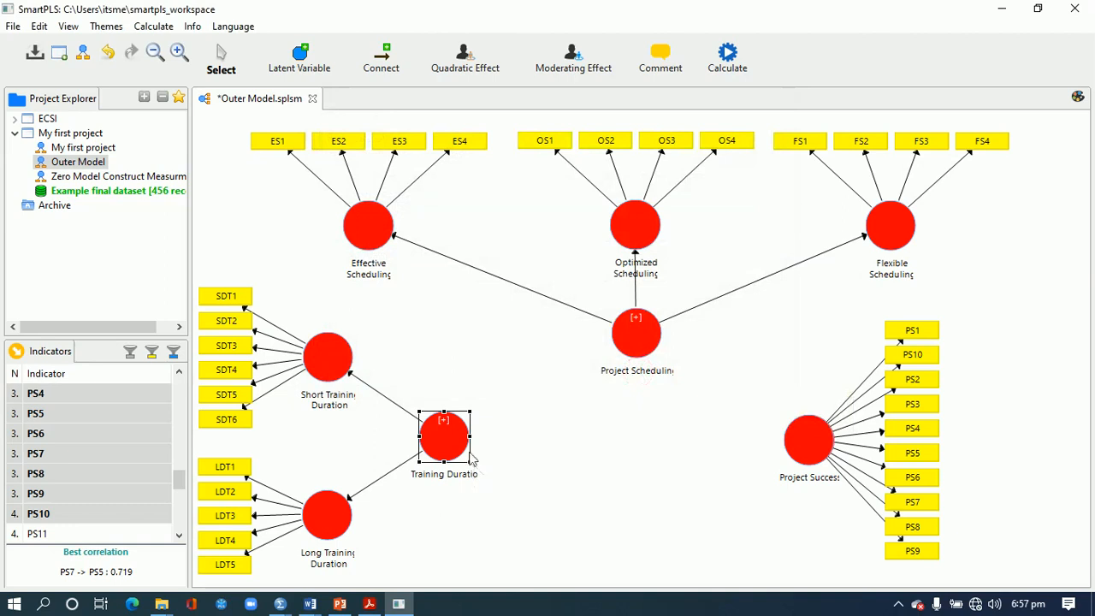
# - Connect Training Duration to Project Success with a direct path and nudge Project Success slightly upward
pyautogui.click(381, 59)
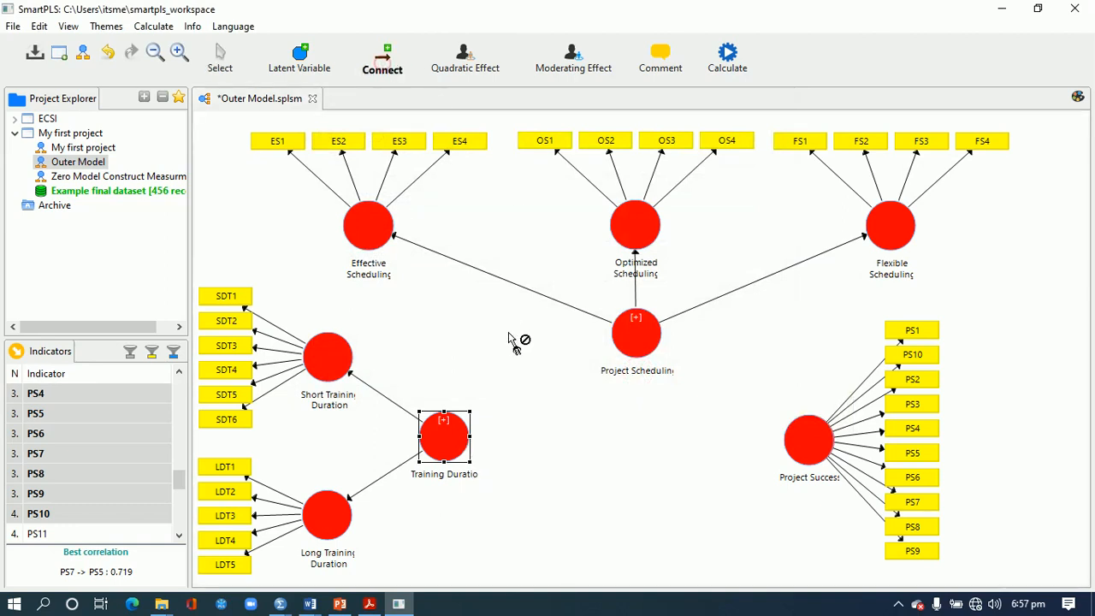
pyautogui.moveTo(470, 452); pyautogui.dragTo(794, 441)
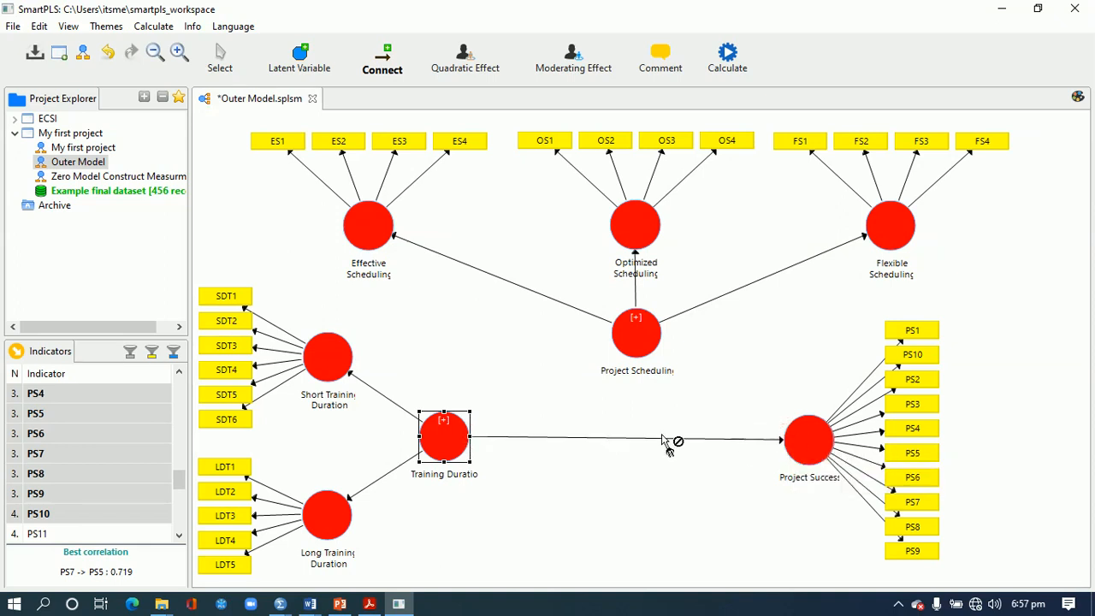
pyautogui.click(220, 60)
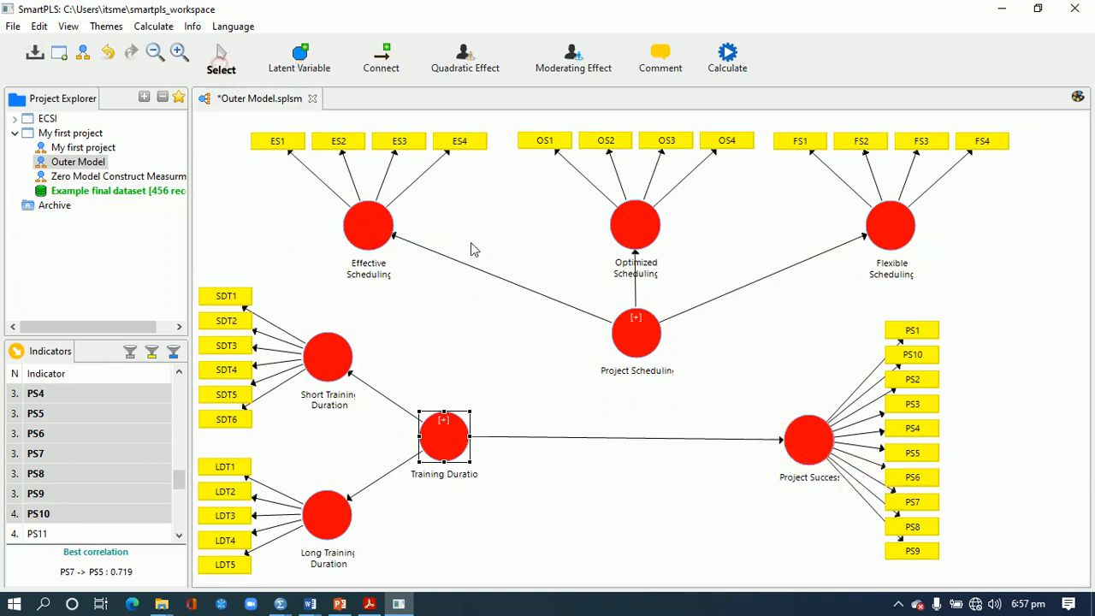
pyautogui.moveTo(802, 443); pyautogui.dragTo(804, 438)
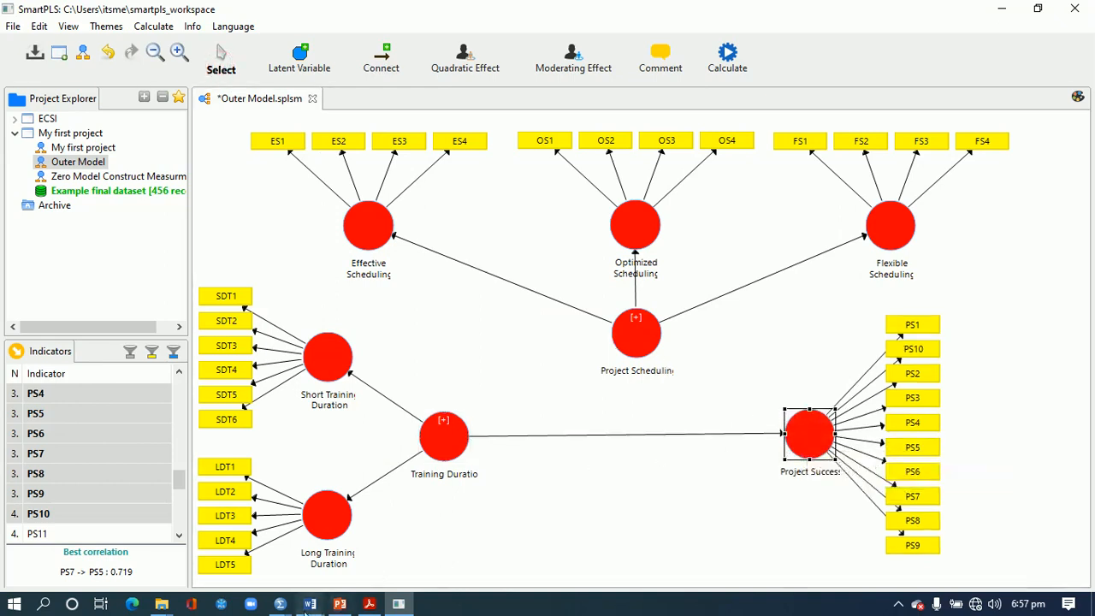
# - Switch to Word to check the mediating paths through PSC, and return to SmartPLS
pyautogui.moveTo(310, 604)
pyautogui.click(338, 549)
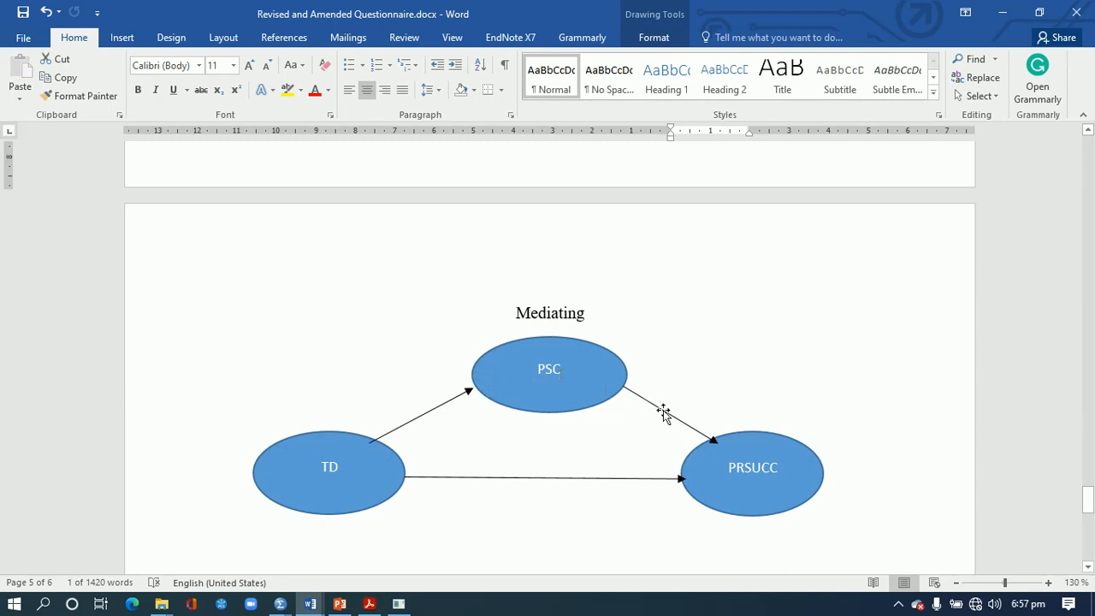
pyautogui.click(399, 602)
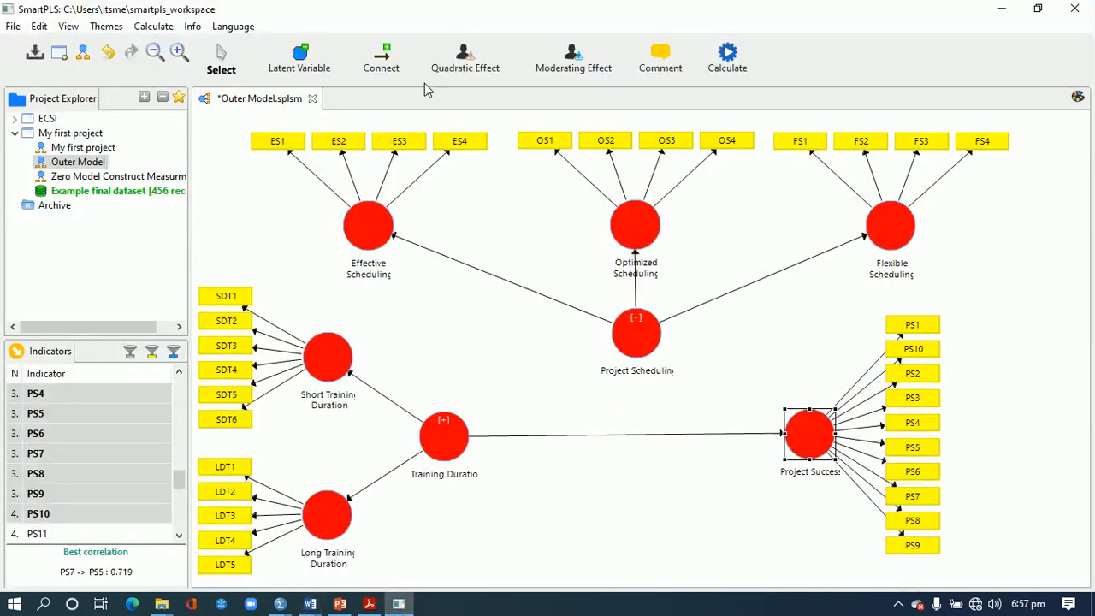
# - Draw the mediating paths from Training Duration to Project Scheduling and from Project Scheduling to Project Success
pyautogui.click(382, 67)
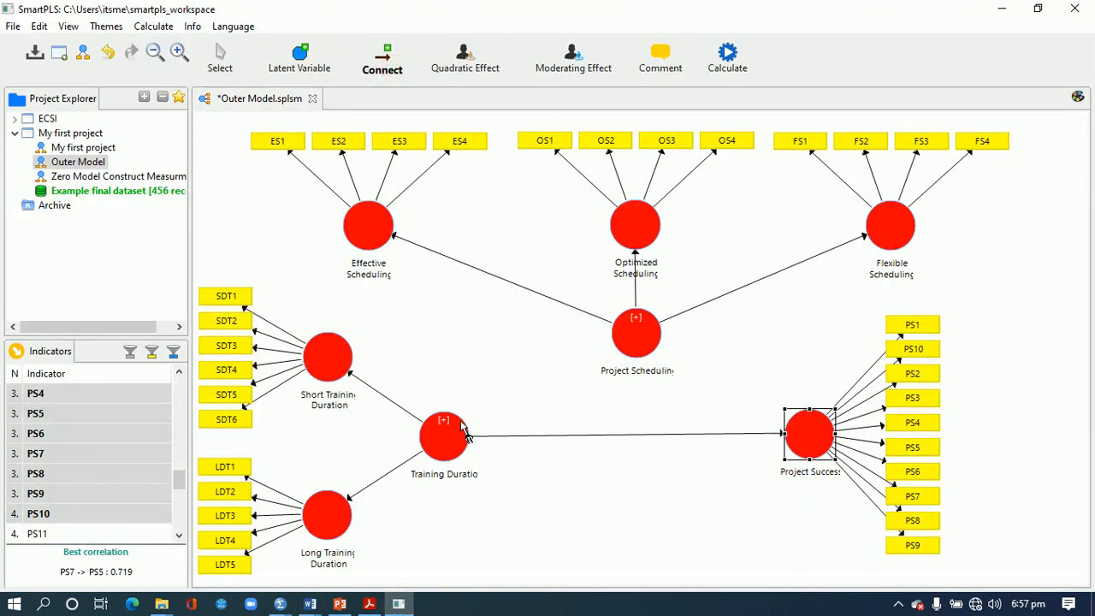
pyautogui.moveTo(466, 432); pyautogui.dragTo(612, 355)
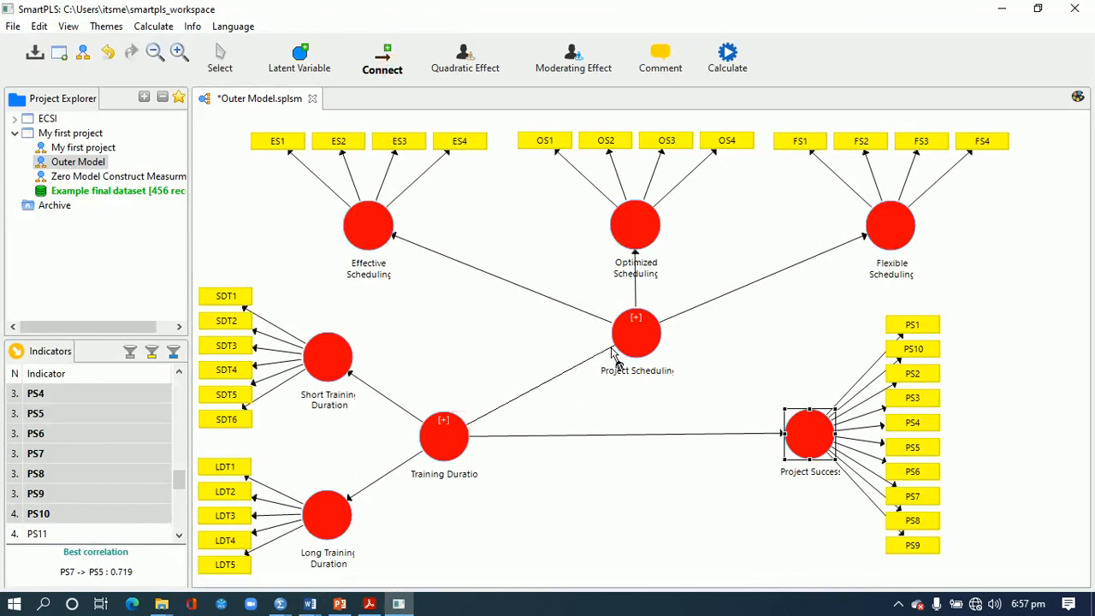
pyautogui.moveTo(660, 342)
pyautogui.mouseDown()
pyautogui.moveTo(738, 408)
pyautogui.moveTo(794, 432)
pyautogui.mouseUp()
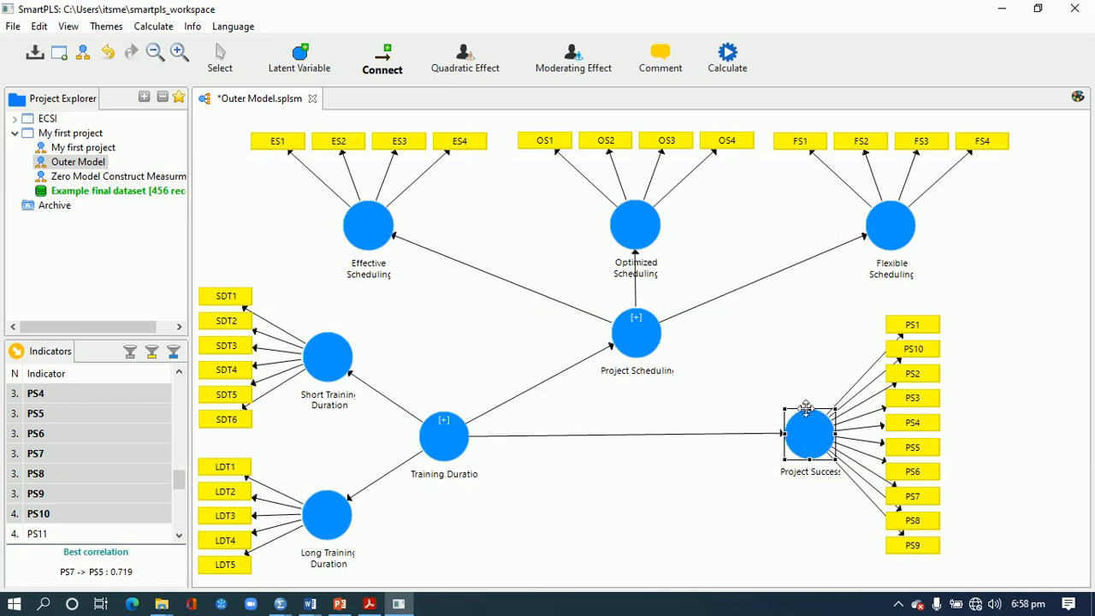
pyautogui.click(659, 343)
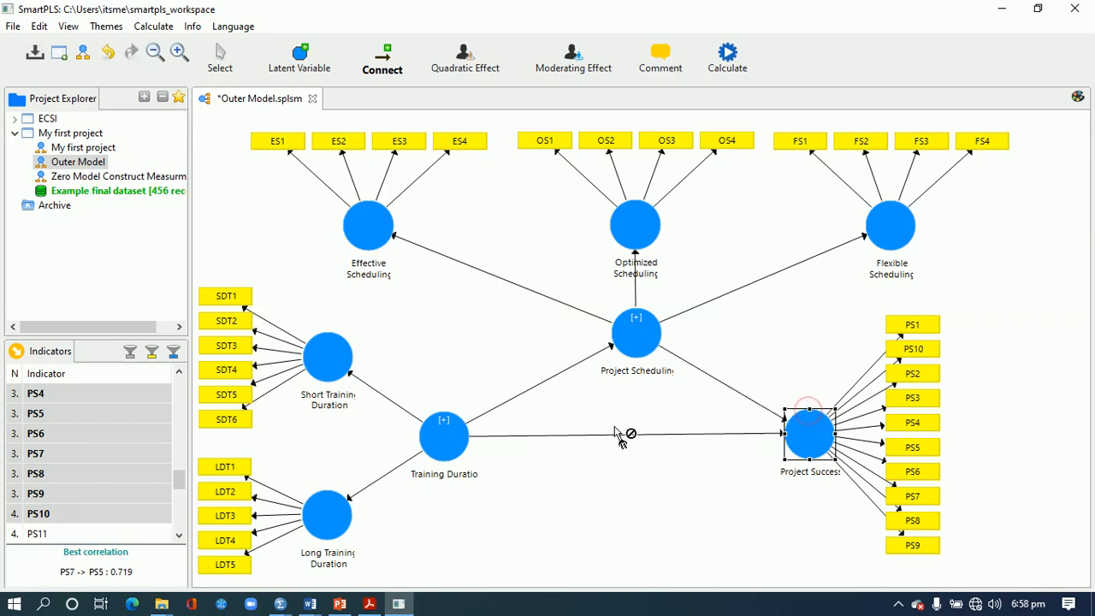
pyautogui.click(219, 55)
pyautogui.click(653, 486)
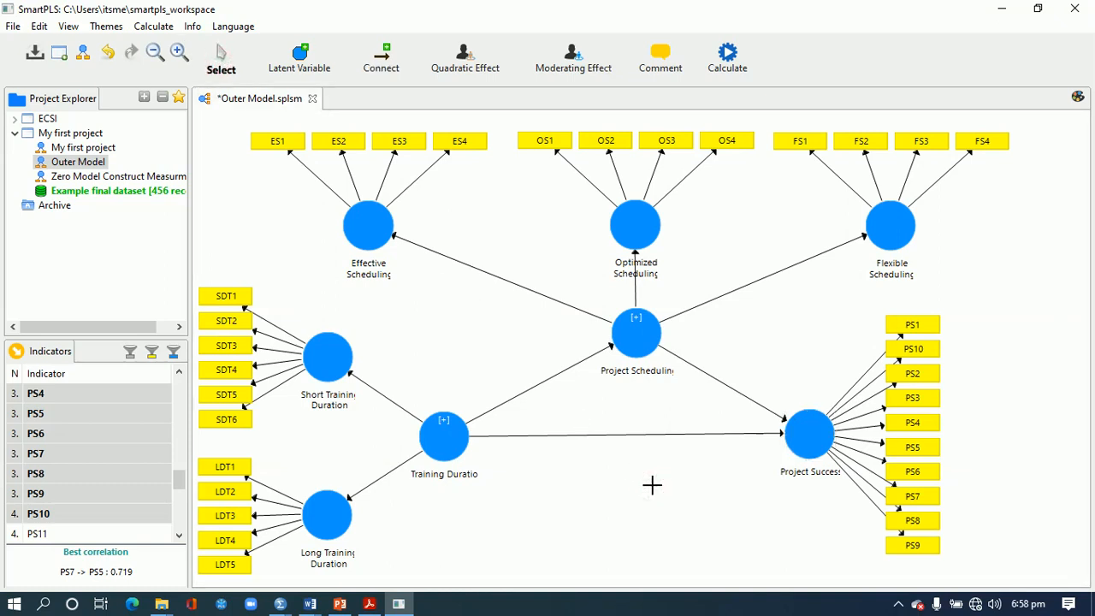
# - Move Training Duration slightly closer to Project Success and assign a green background to it
pyautogui.moveTo(453, 441); pyautogui.dragTo(477, 436)
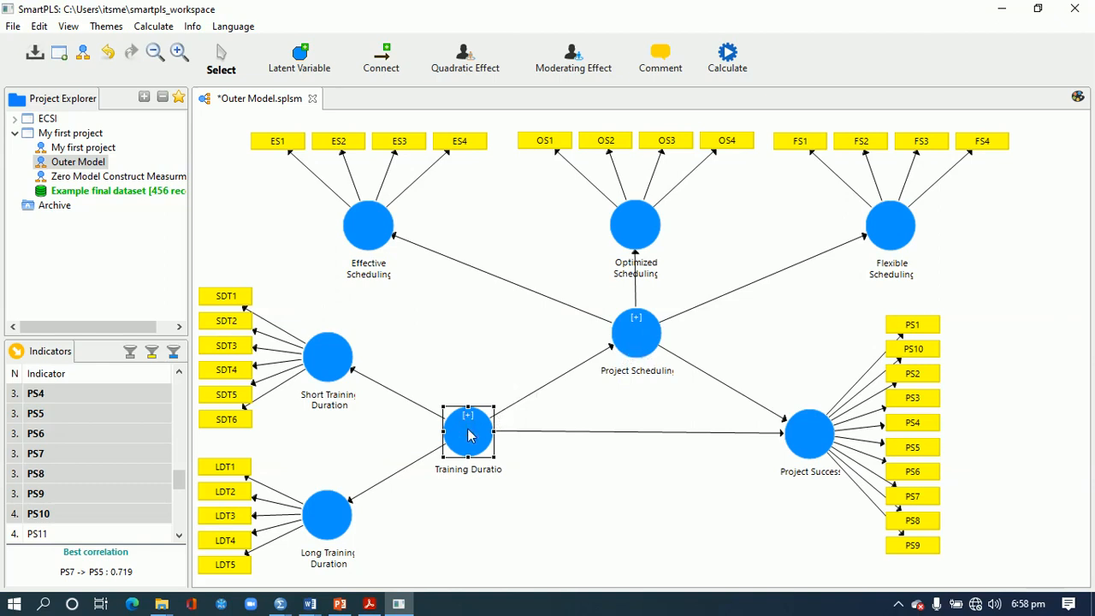
pyautogui.click(1076, 99)
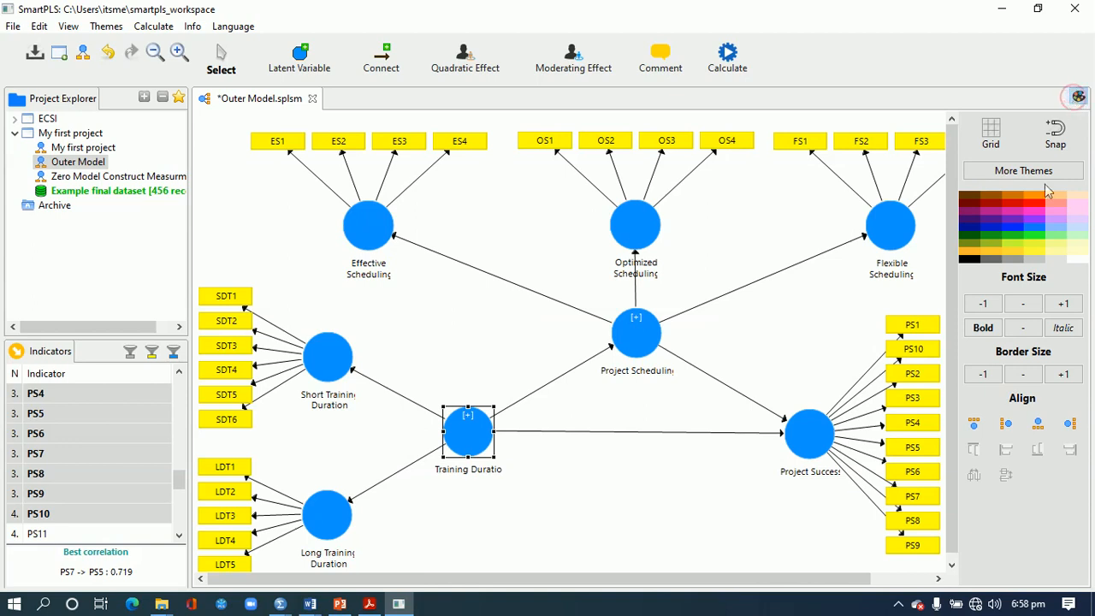
pyautogui.rightClick(461, 432)
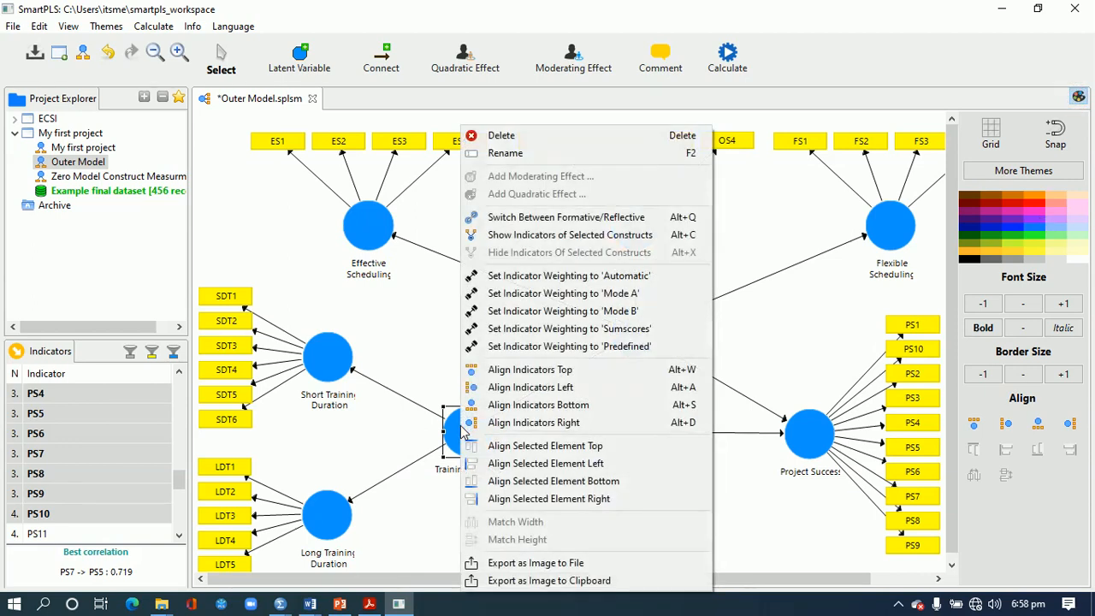
pyautogui.click(757, 470)
pyautogui.click(466, 443)
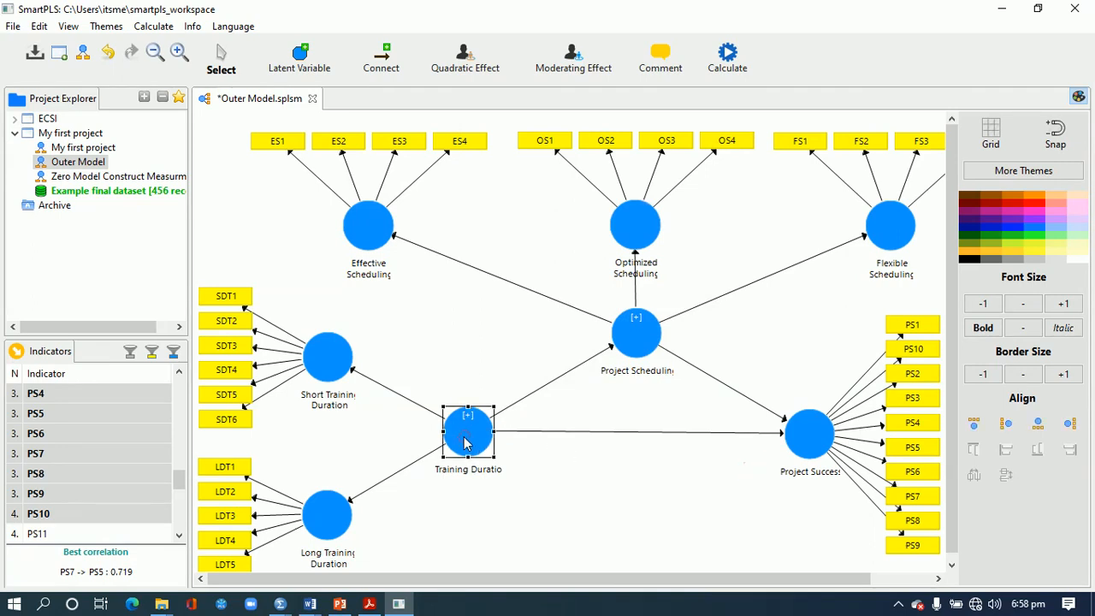
pyautogui.click(1012, 234)
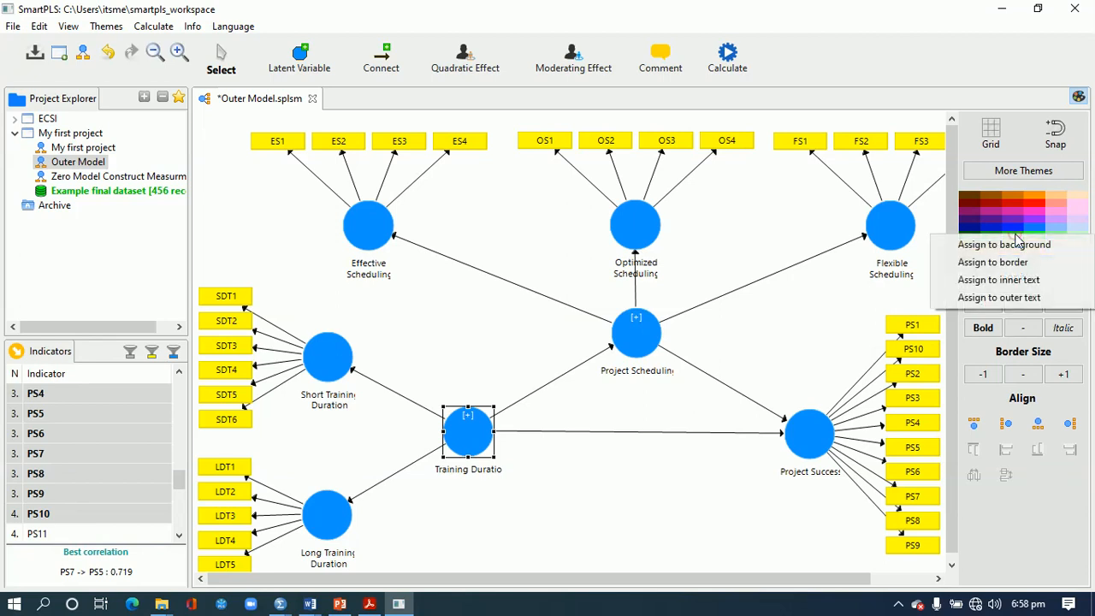
pyautogui.click(1018, 246)
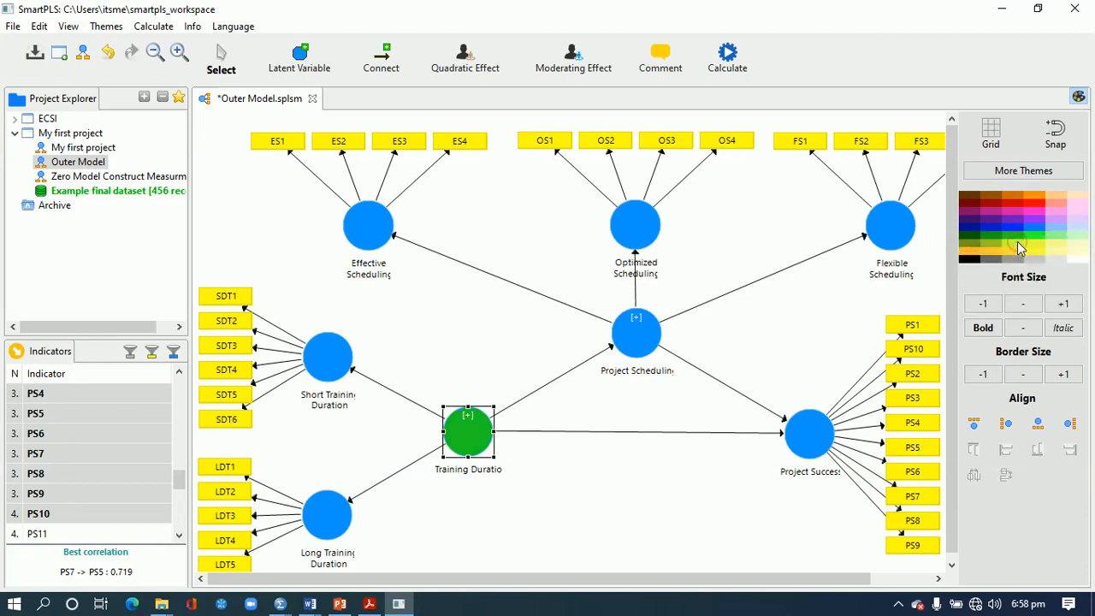
pyautogui.click(495, 489)
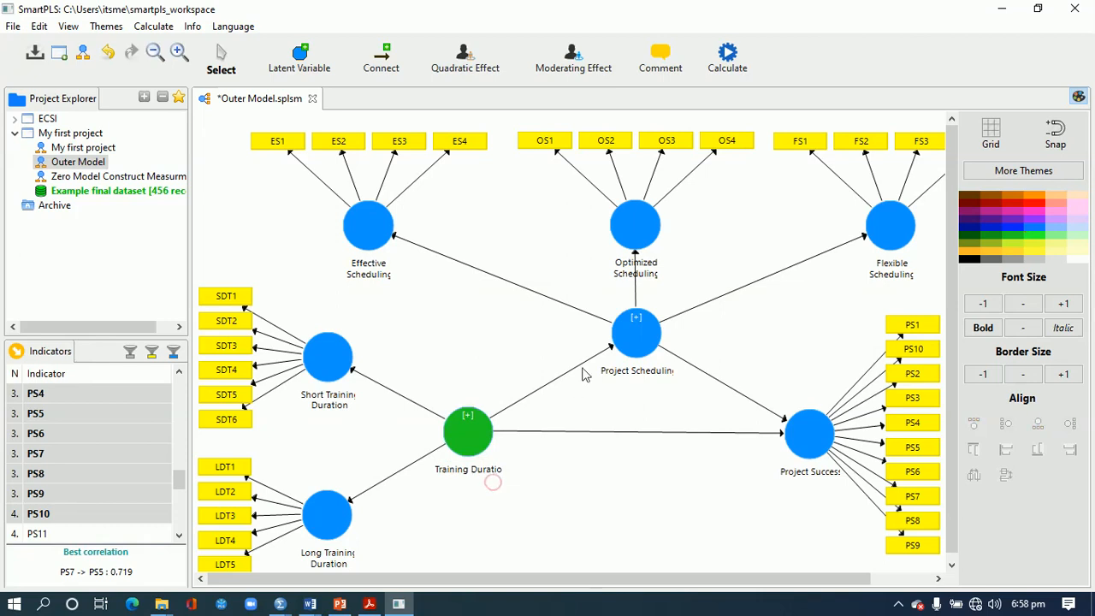
# - Assign a pink background to the Project Scheduling construct
pyautogui.click(626, 351)
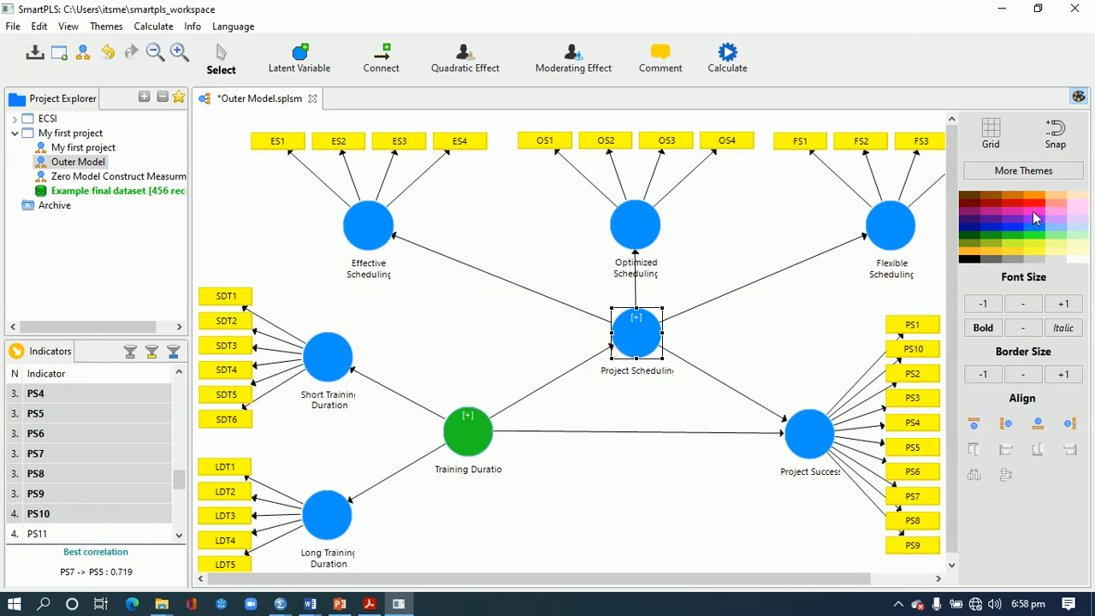
pyautogui.click(1033, 218)
pyautogui.click(1027, 221)
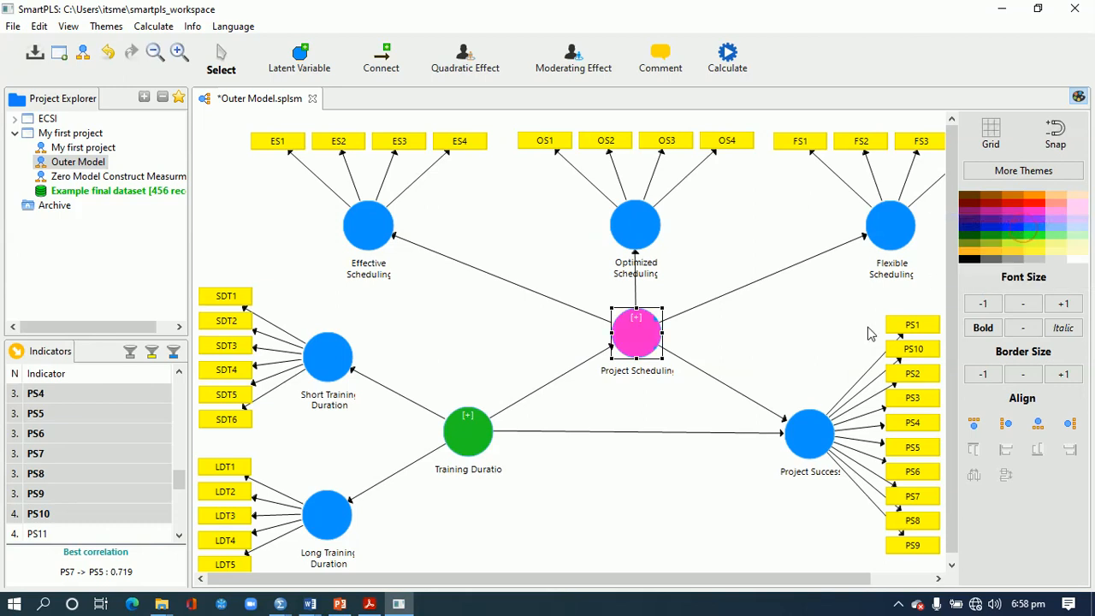
# - Assign a red background to the Project Success construct
pyautogui.click(814, 434)
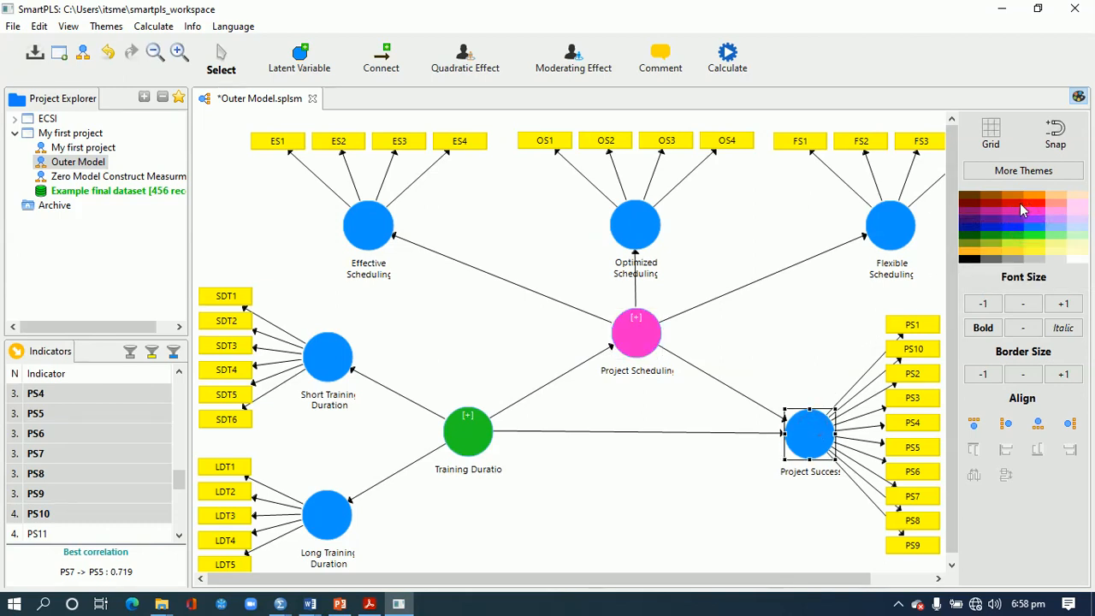
pyautogui.click(1030, 208)
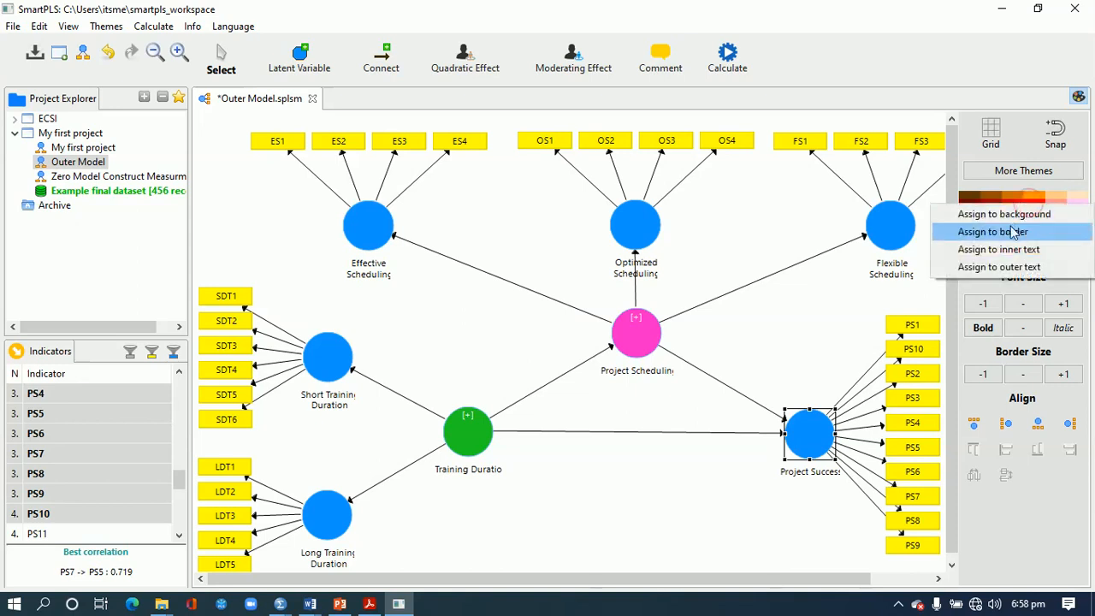
pyautogui.click(1012, 217)
pyautogui.click(670, 474)
# - Assign an orange background to the Project Success construct and hide the theme options
pyautogui.click(816, 443)
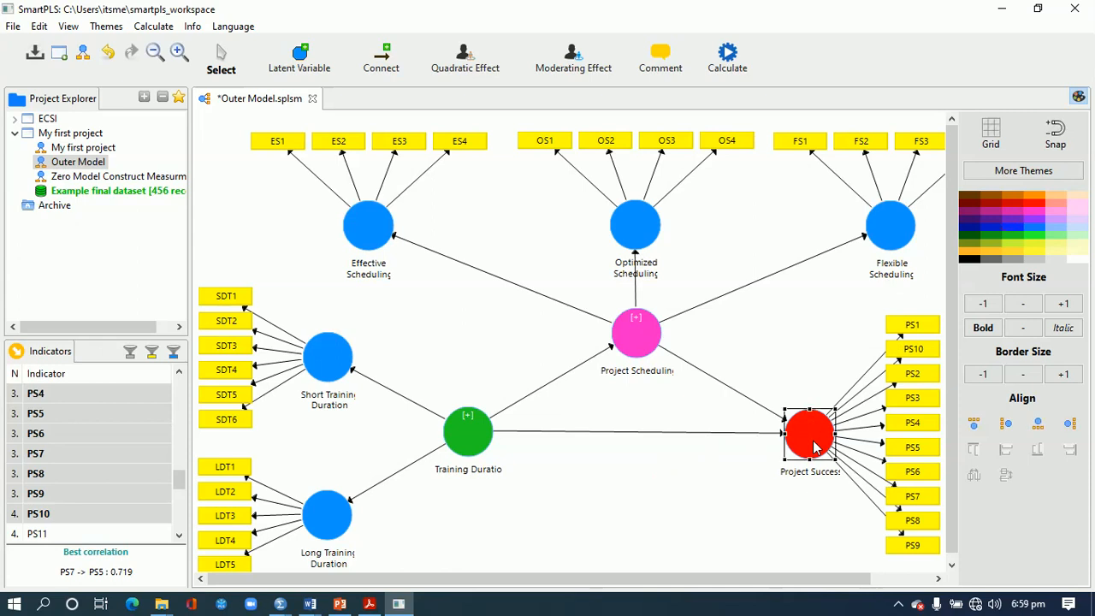
pyautogui.click(1040, 199)
pyautogui.click(983, 202)
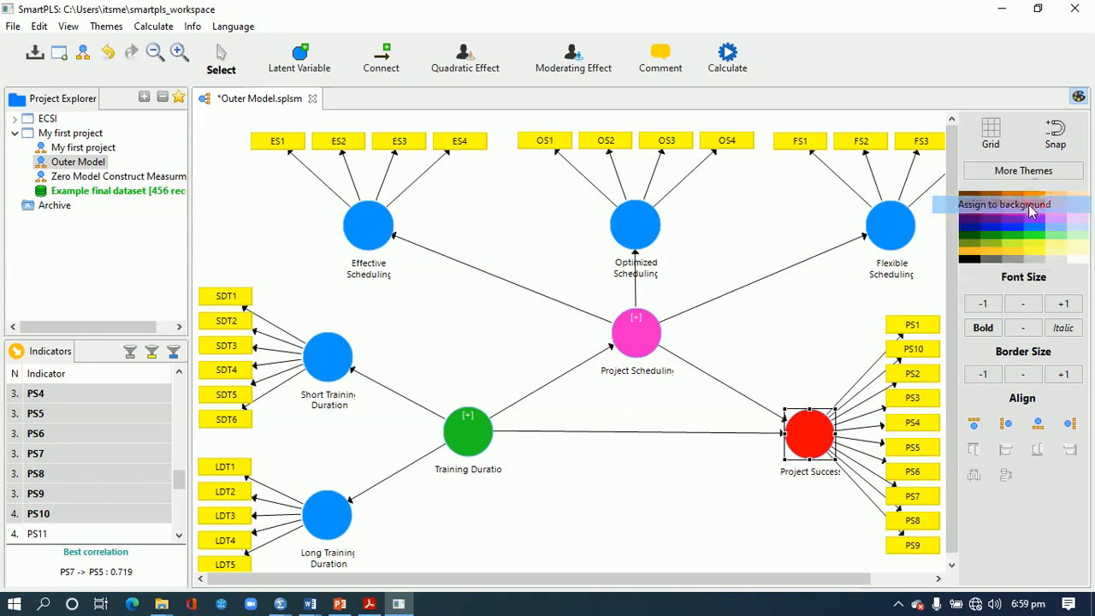
pyautogui.click(708, 487)
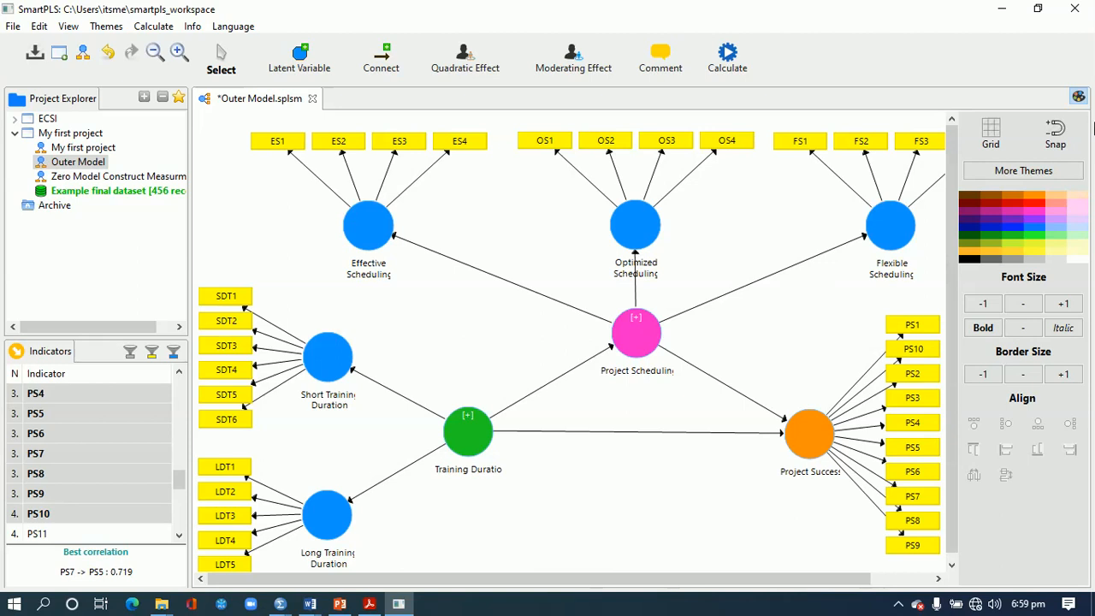
pyautogui.click(1079, 99)
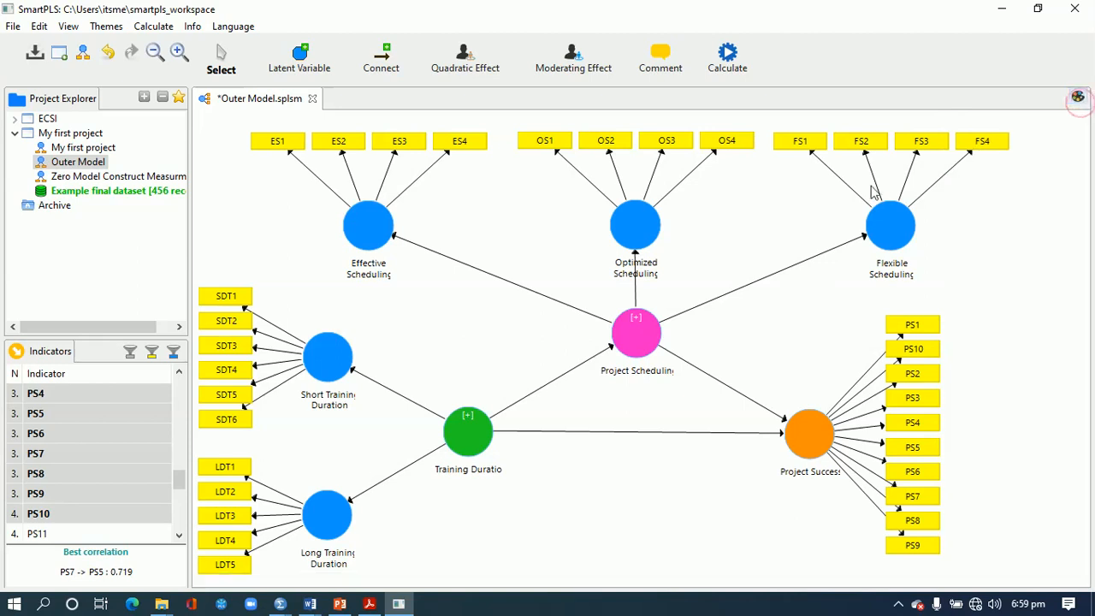
# - Run the PLS Algorithm with its default settings, opening the full report, and return to the Outer Model diagram
pyautogui.click(728, 68)
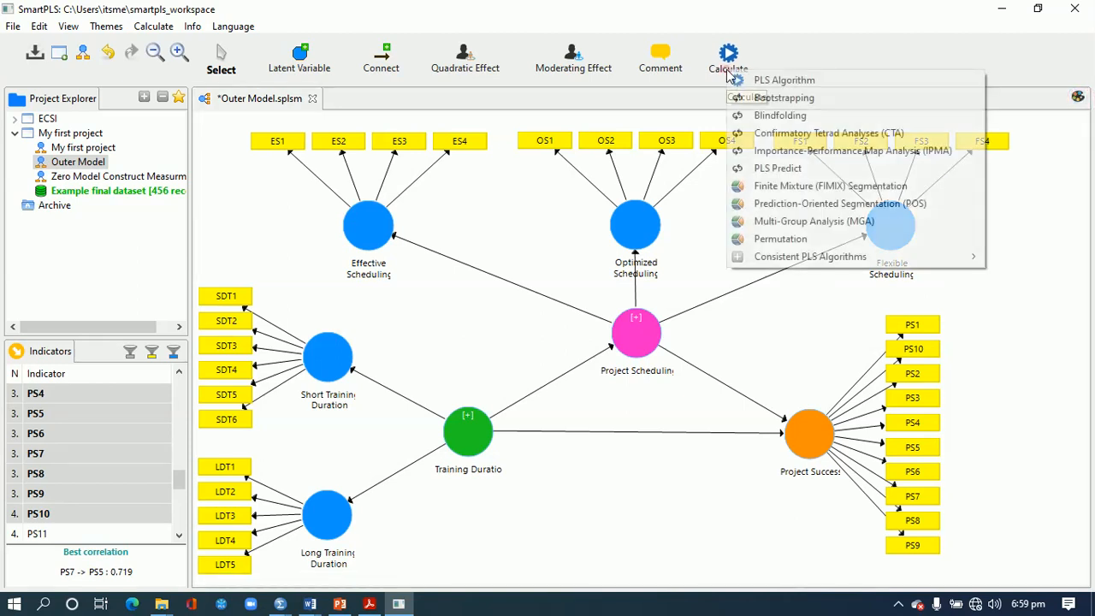
pyautogui.click(766, 81)
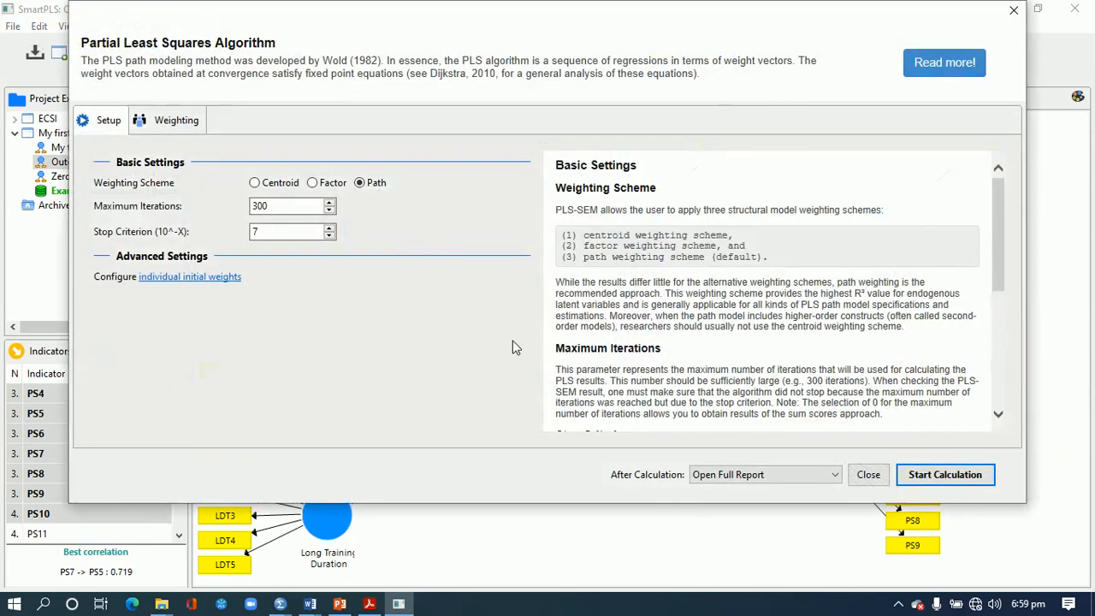
pyautogui.click(934, 477)
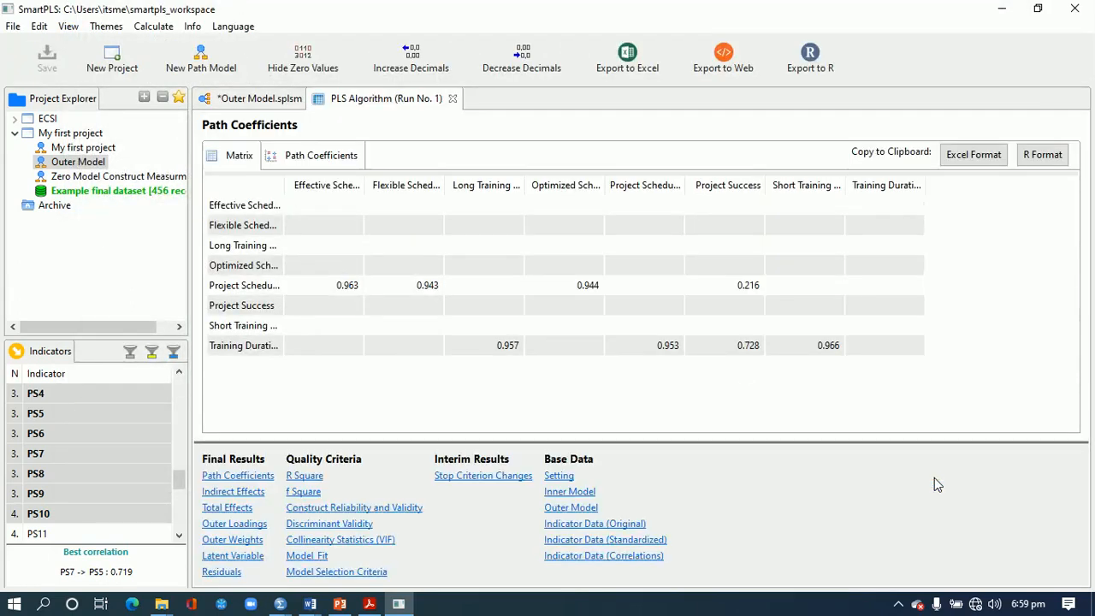
pyautogui.click(259, 99)
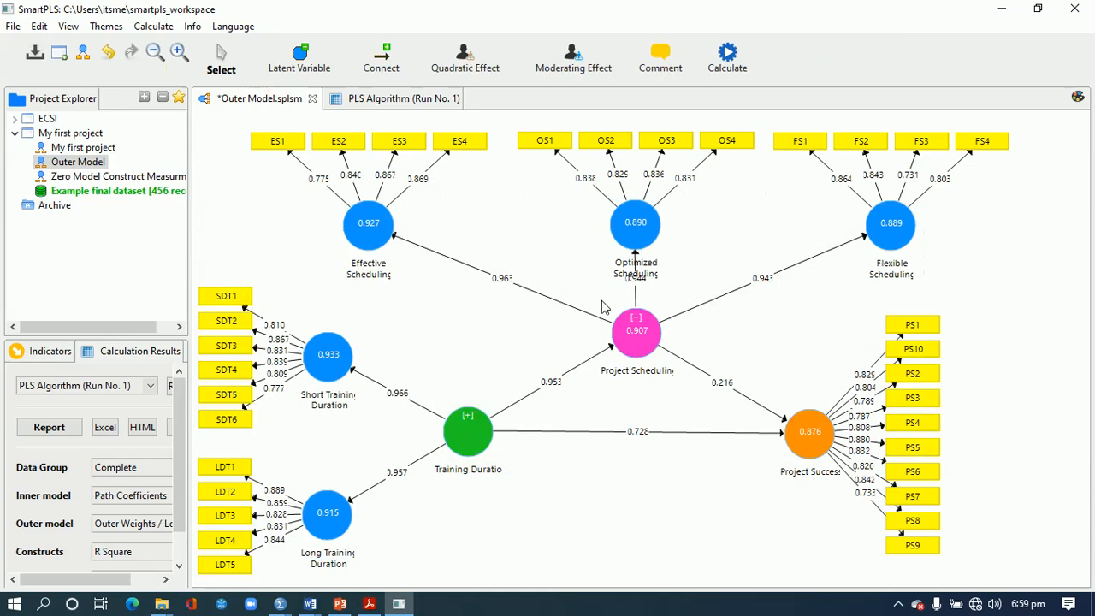
# - Move Optimized Scheduling with its indicators slightly up, away from Project Scheduling
pyautogui.moveTo(619, 330)
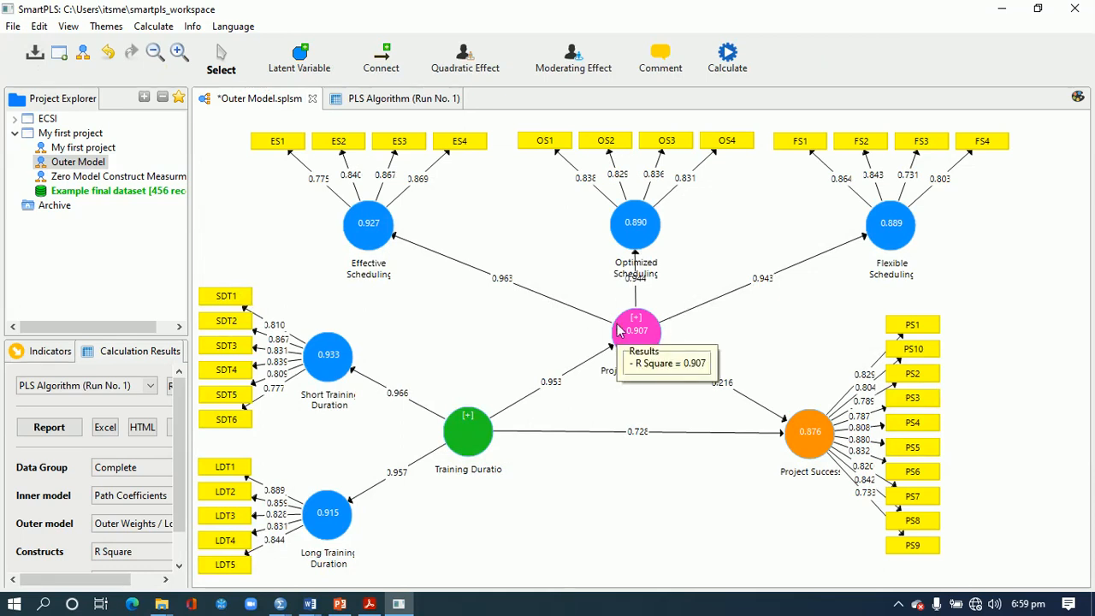
pyautogui.click(633, 245)
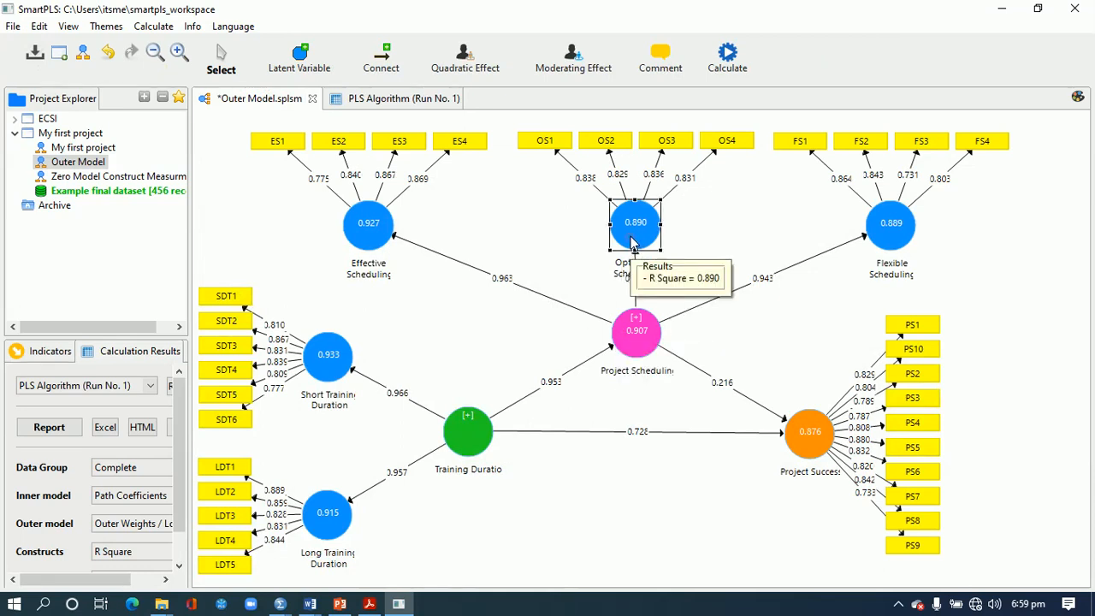
pyautogui.moveTo(633, 245); pyautogui.dragTo(633, 237)
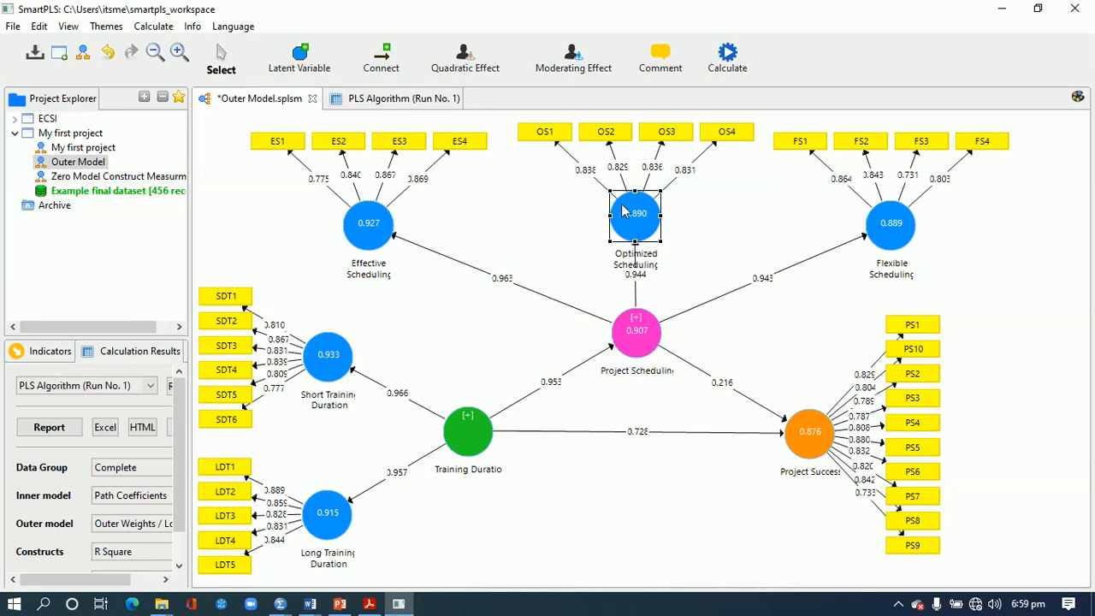
# - Examine the R Square values, path coefficients and indicator loadings of the constructs on the model diagram
pyautogui.click(727, 56)
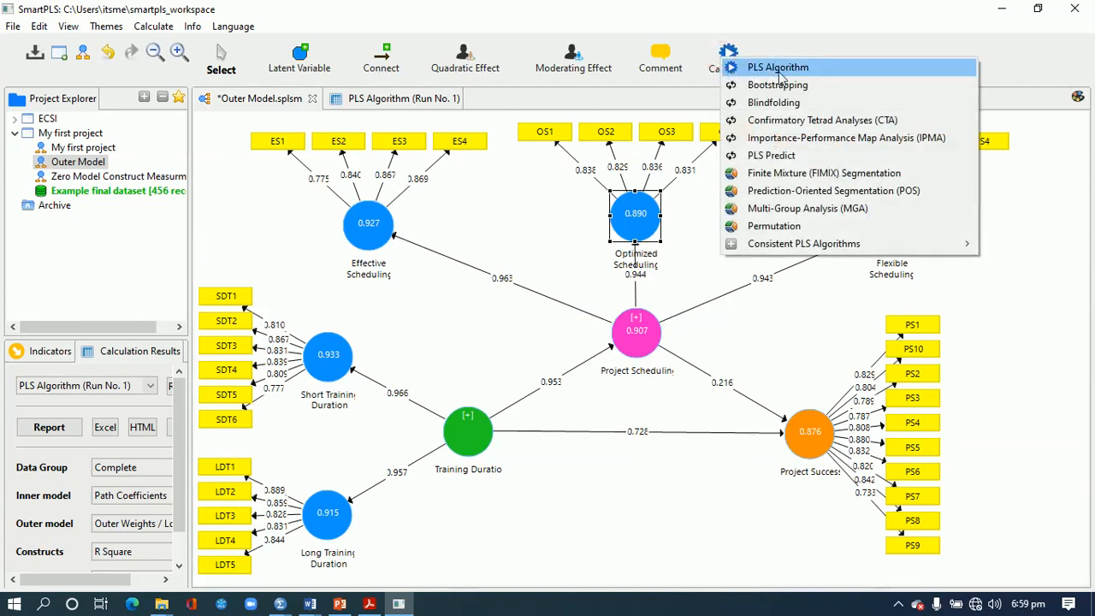
pyautogui.click(542, 234)
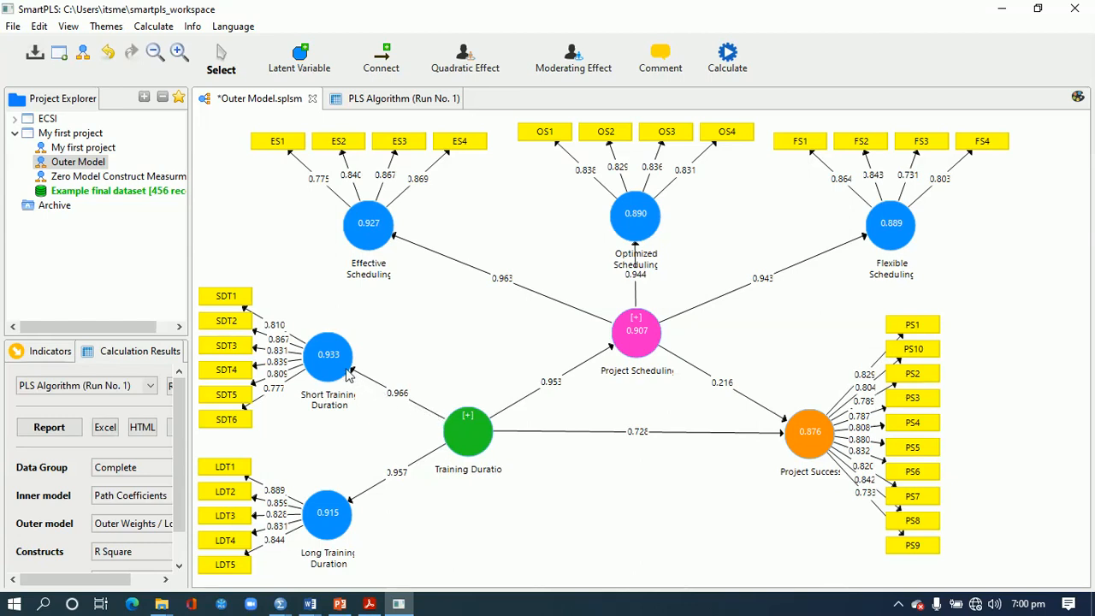
pyautogui.moveTo(360, 518)
pyautogui.moveTo(633, 352)
pyautogui.moveTo(815, 437)
pyautogui.moveTo(829, 482)
pyautogui.moveTo(387, 224)
# - Start exporting the diagram as an image file and browse to the Mediation Model folder in PLS files
pyautogui.rightClick(481, 312)
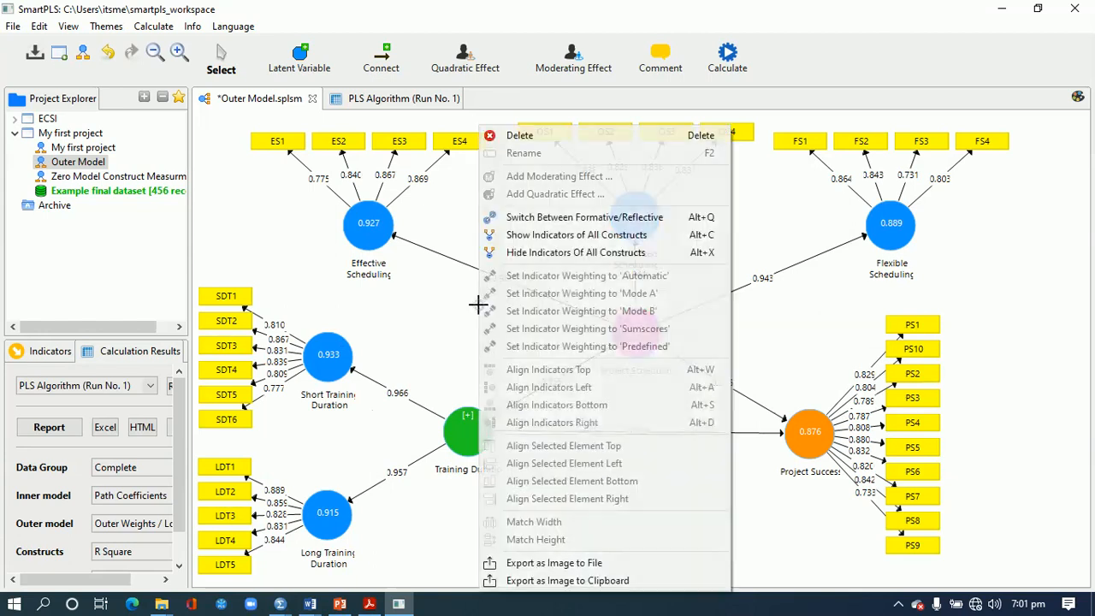
pyautogui.click(549, 564)
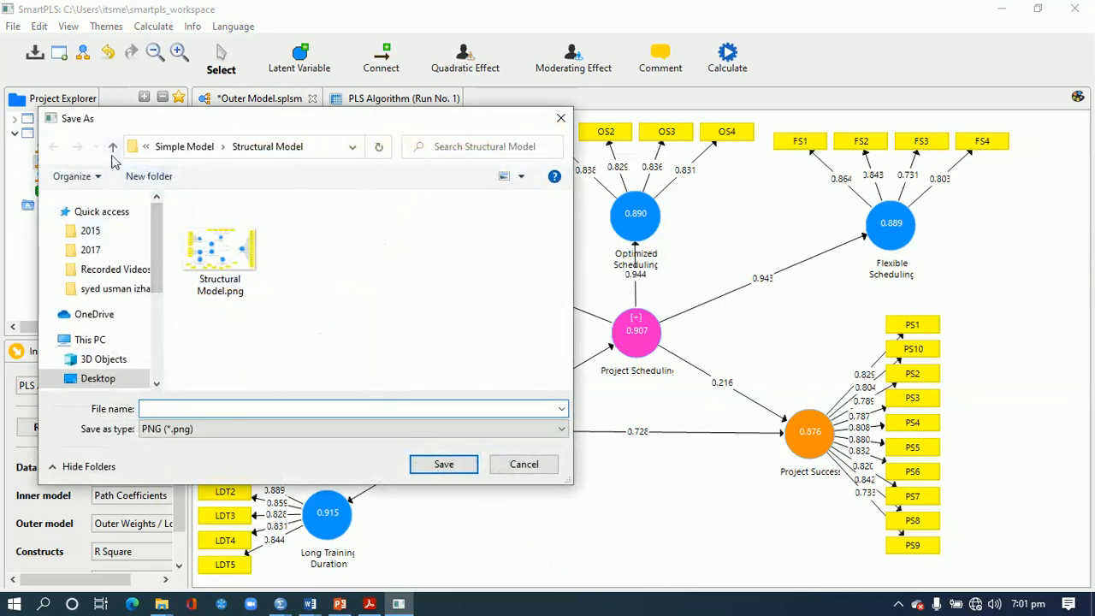
pyautogui.click(112, 151)
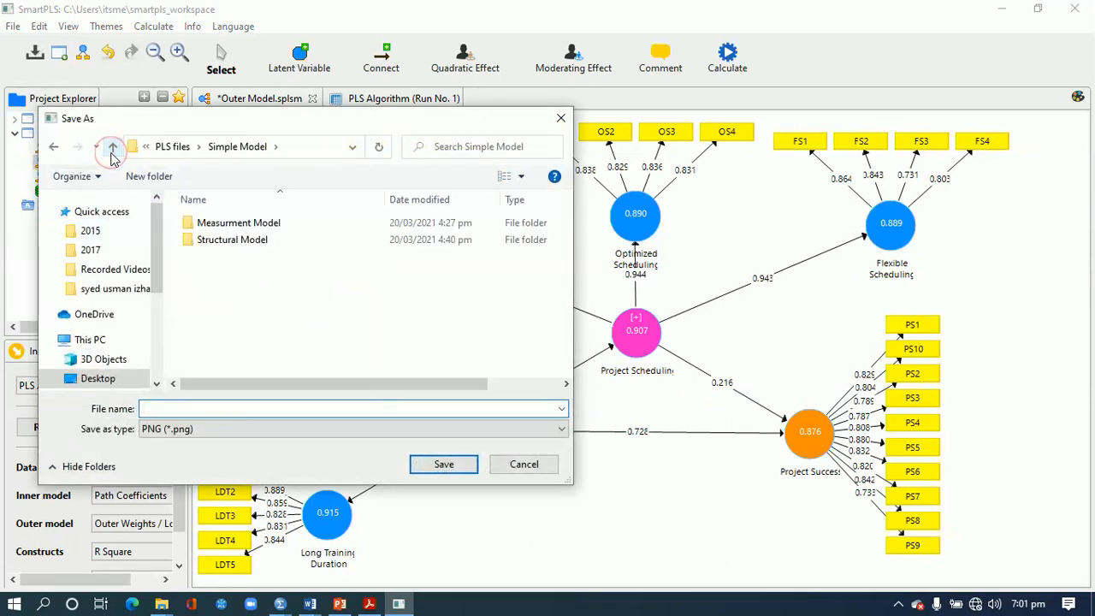
pyautogui.click(112, 146)
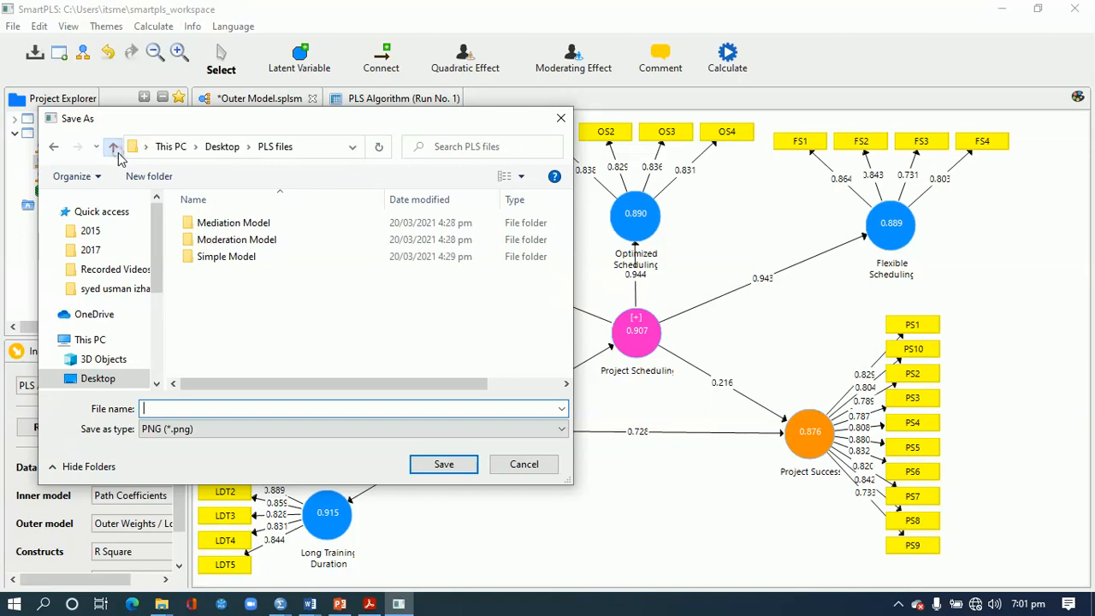
pyautogui.doubleClick(208, 222)
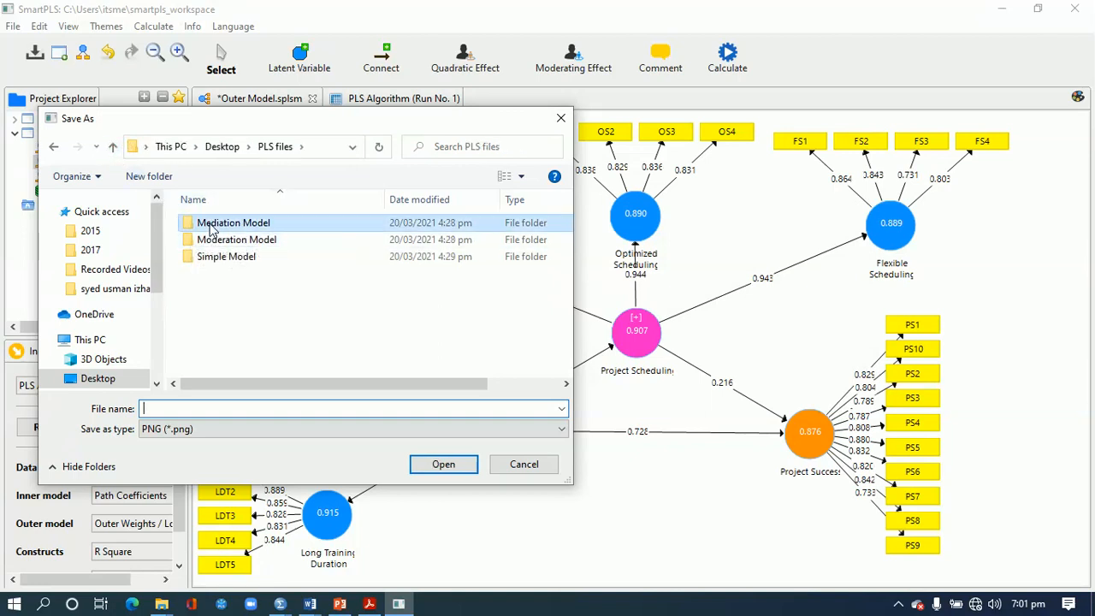
# - Create a folder named "Measurment model" inside Mediation Model and open it
pyautogui.click(167, 182)
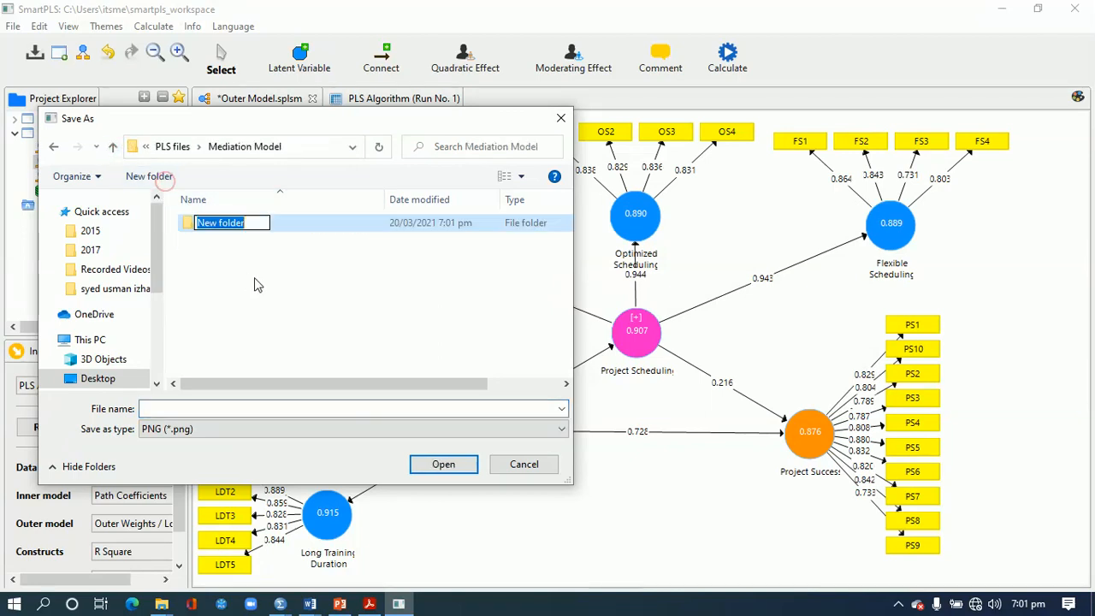
pyautogui.write('Measurment ')
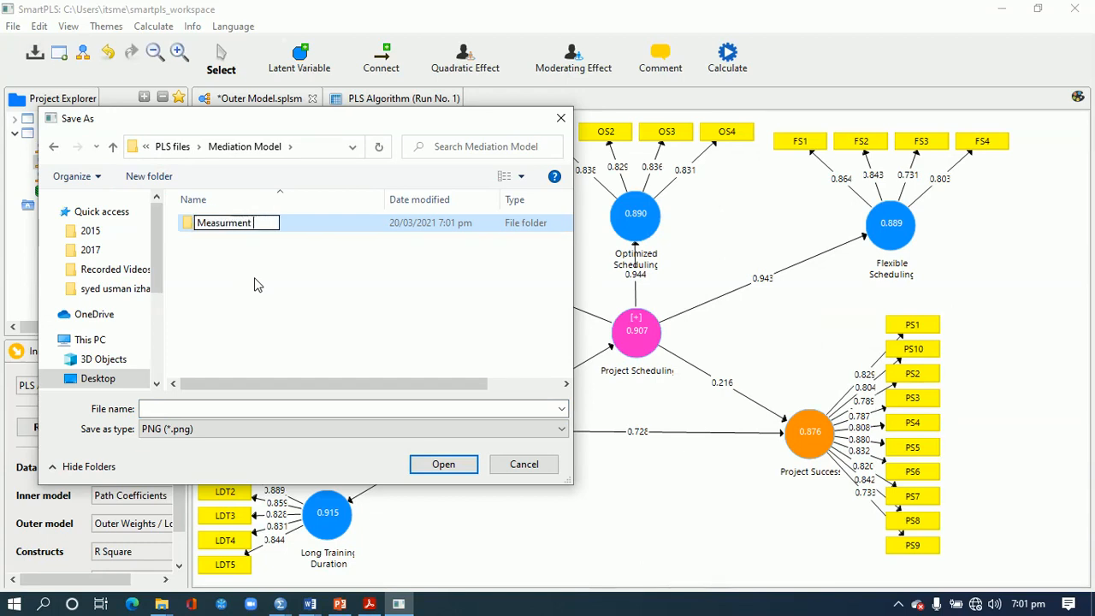
pyautogui.write('model')
pyautogui.press('Return')
pyautogui.press('Return')
# - Save the diagram as a PNG named "Measurment model with mediation" and close the image viewer
pyautogui.click(202, 408)
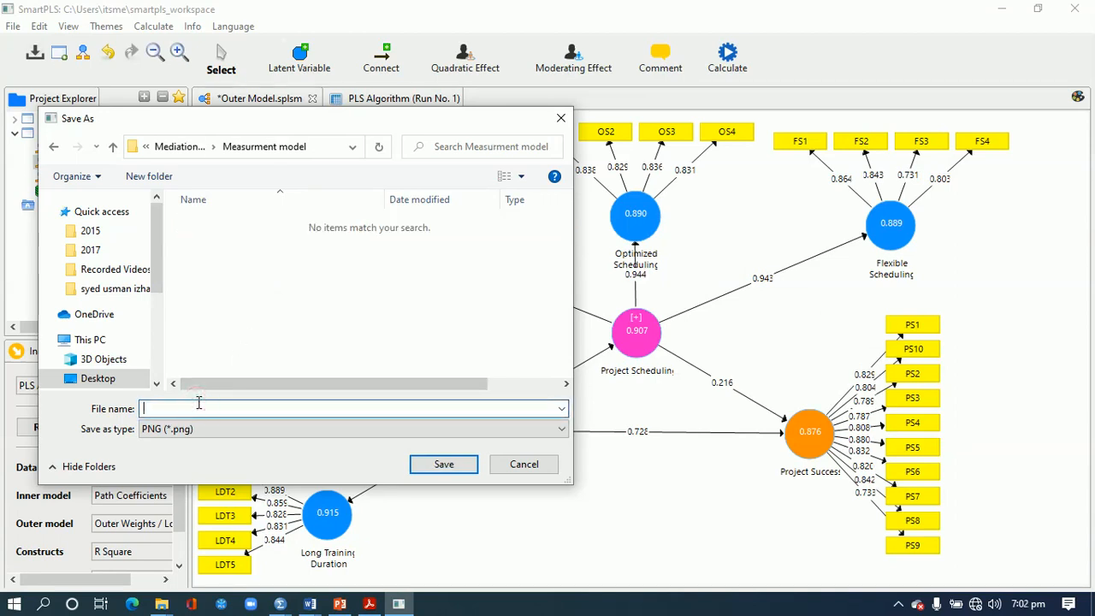
pyautogui.write('Measurment model with mediation')
pyautogui.click(428, 469)
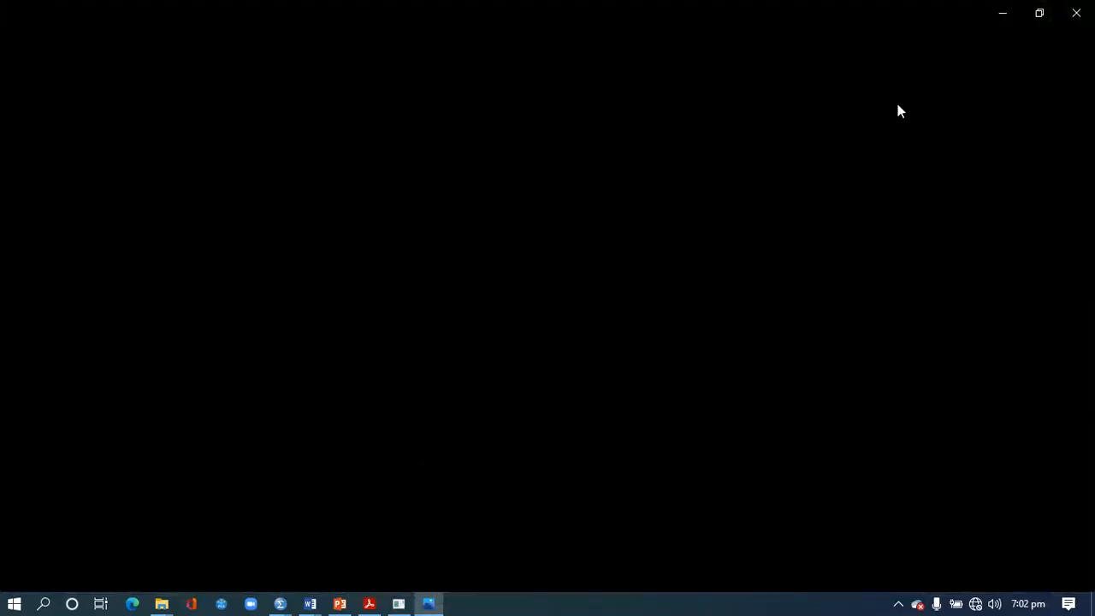
pyautogui.click(1076, 10)
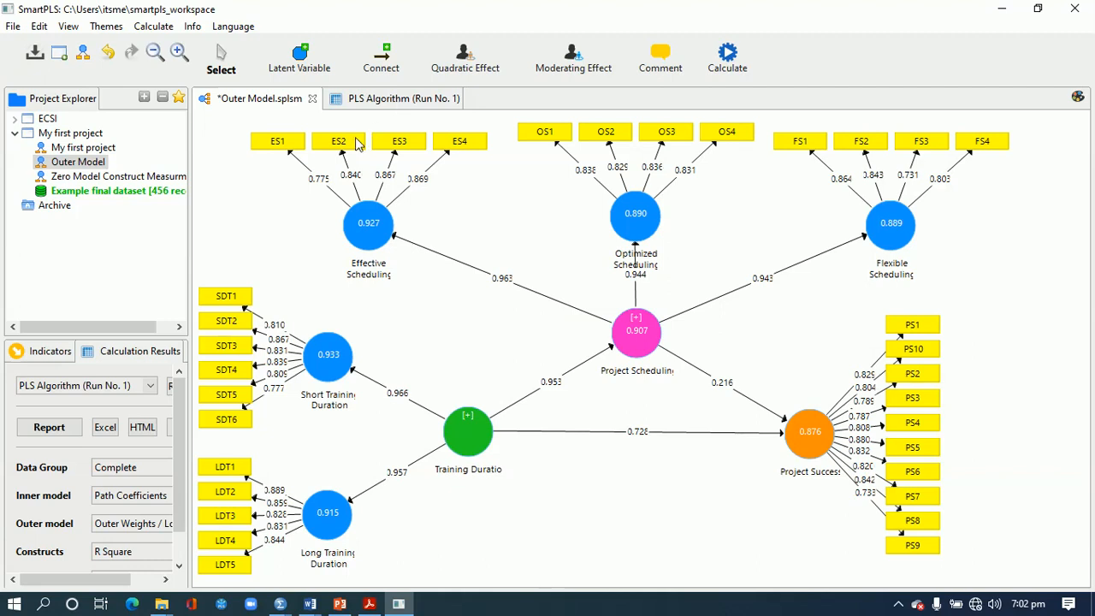
# - Open the PLS report and review construct reliability and validity, discriminant validity, collinearity statistics and model fit
pyautogui.click(49, 430)
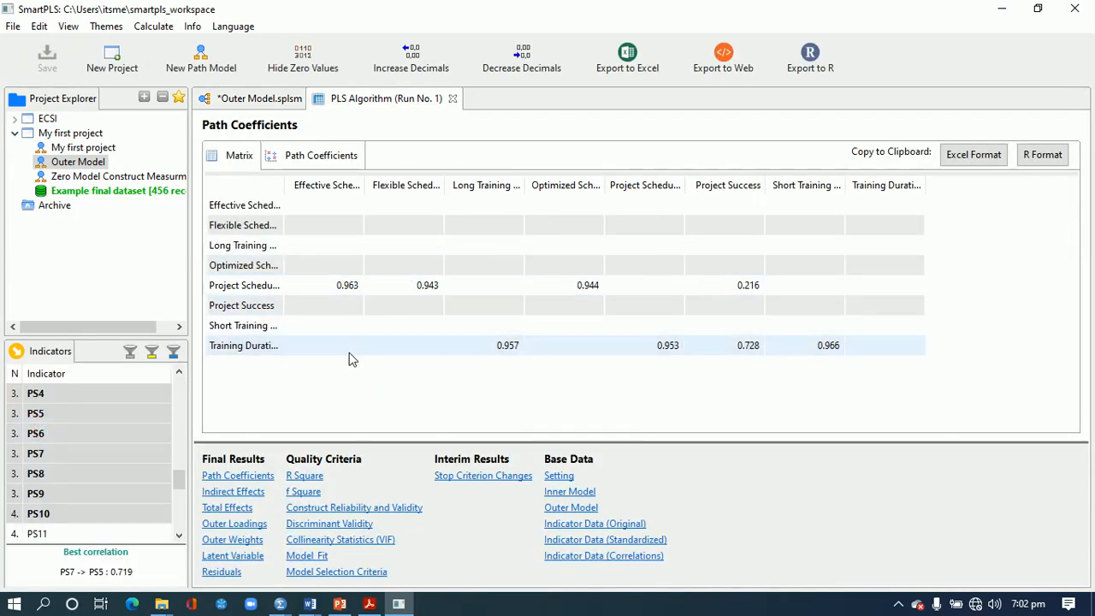
pyautogui.click(325, 508)
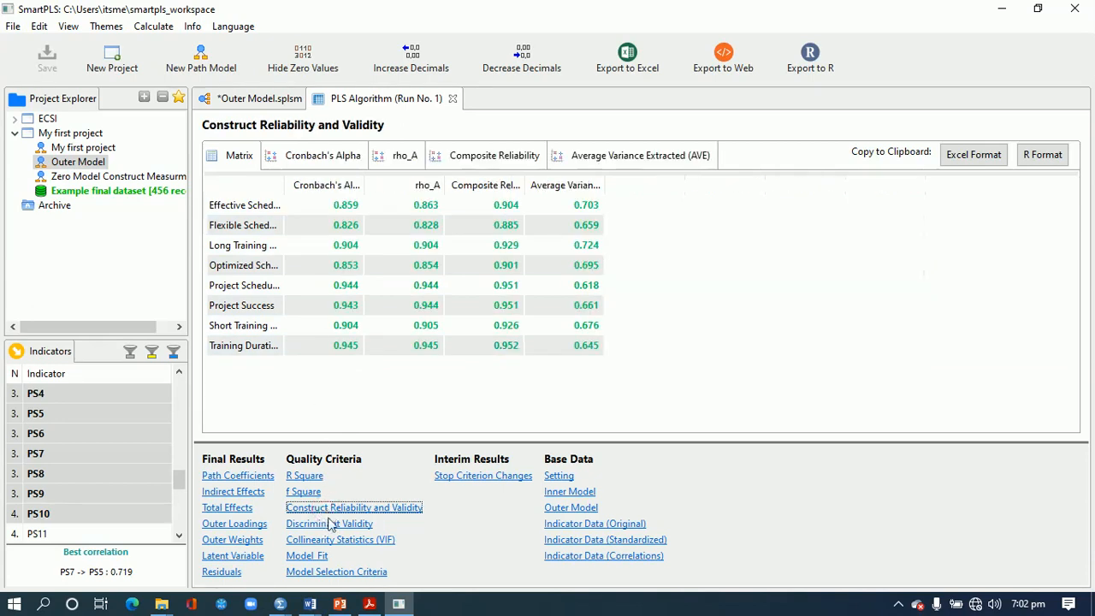
pyautogui.click(330, 524)
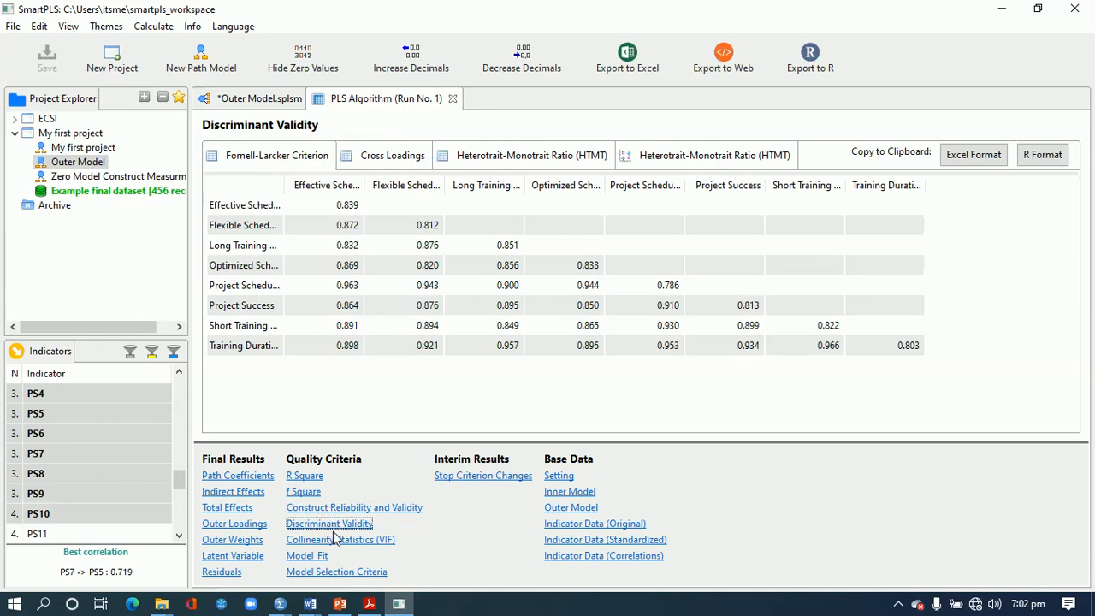
pyautogui.click(334, 541)
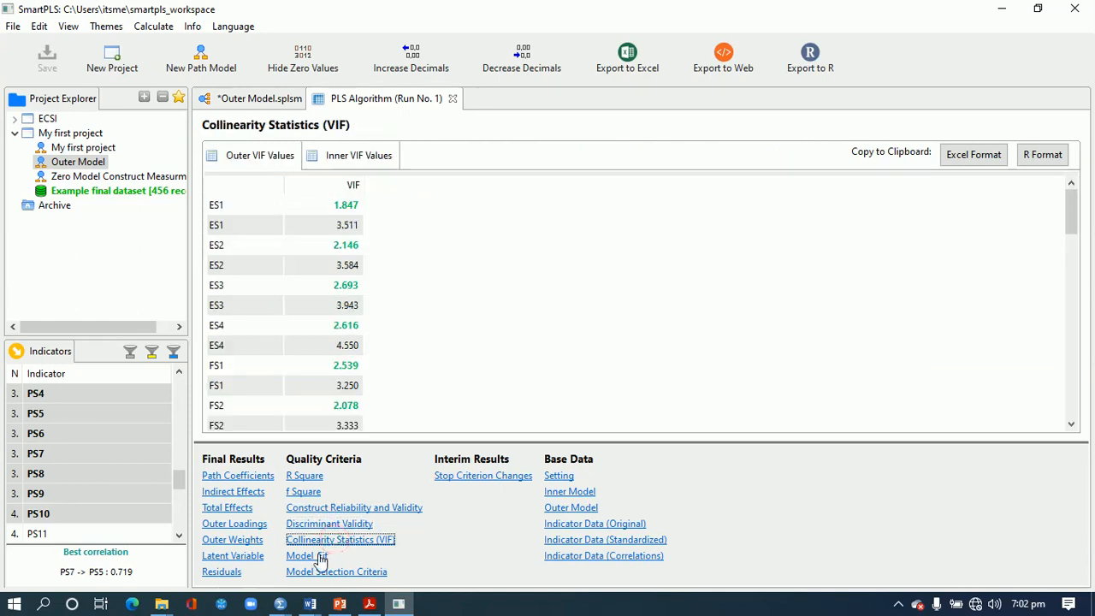
pyautogui.click(320, 556)
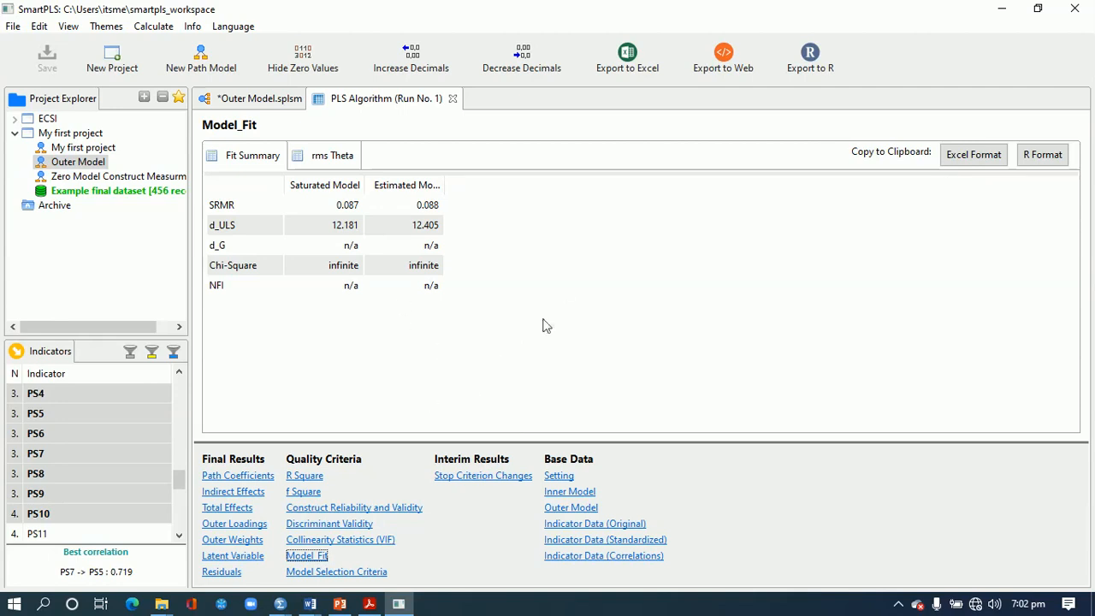
# - Export the PLS Algorithm report to Excel as Outer Model.xlsx in the Measurment model folder inside Mediation Model
pyautogui.click(634, 72)
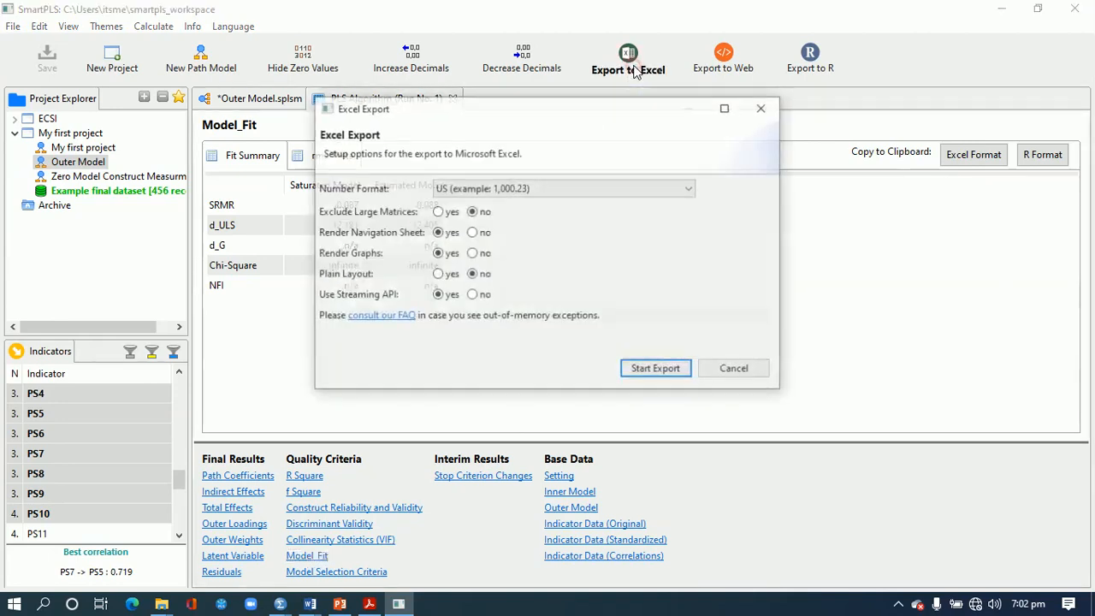
pyautogui.click(652, 371)
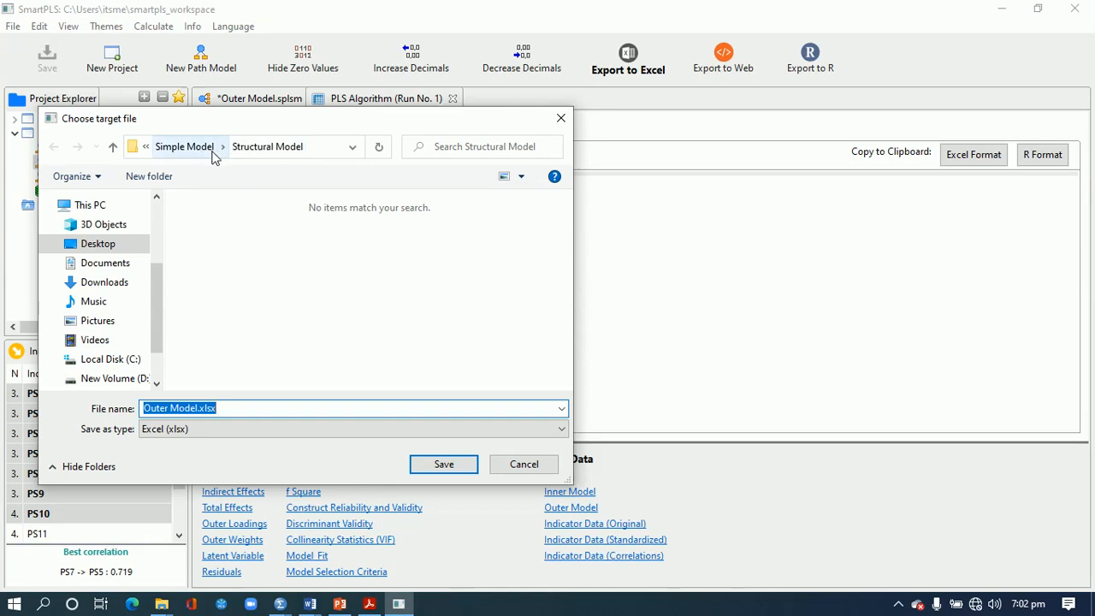
pyautogui.click(112, 147)
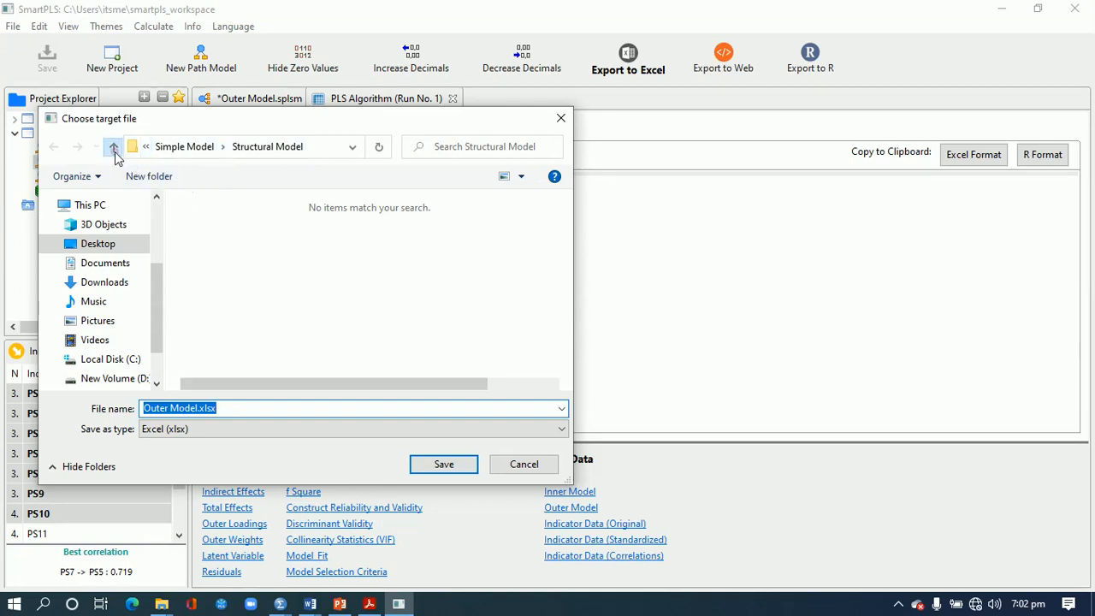
pyautogui.click(112, 147)
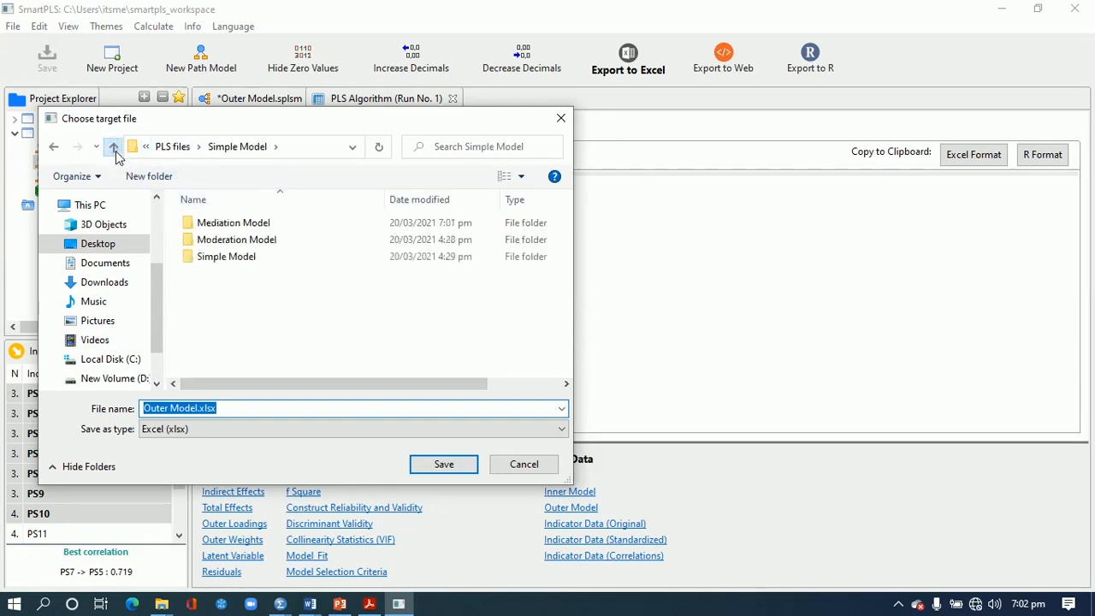
pyautogui.doubleClick(205, 224)
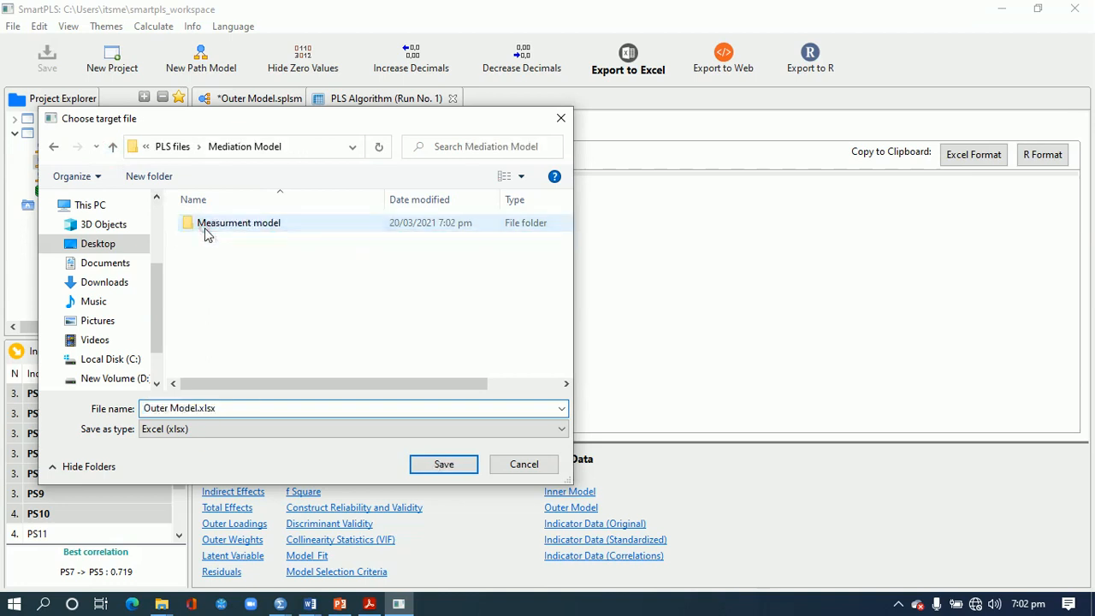
pyautogui.doubleClick(212, 234)
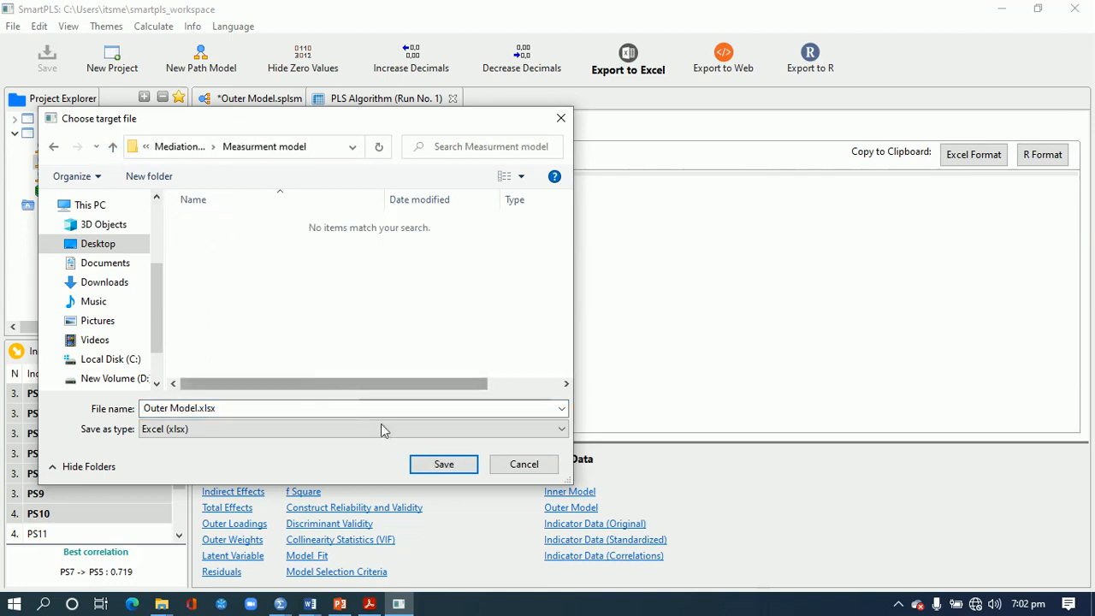
pyautogui.click(441, 462)
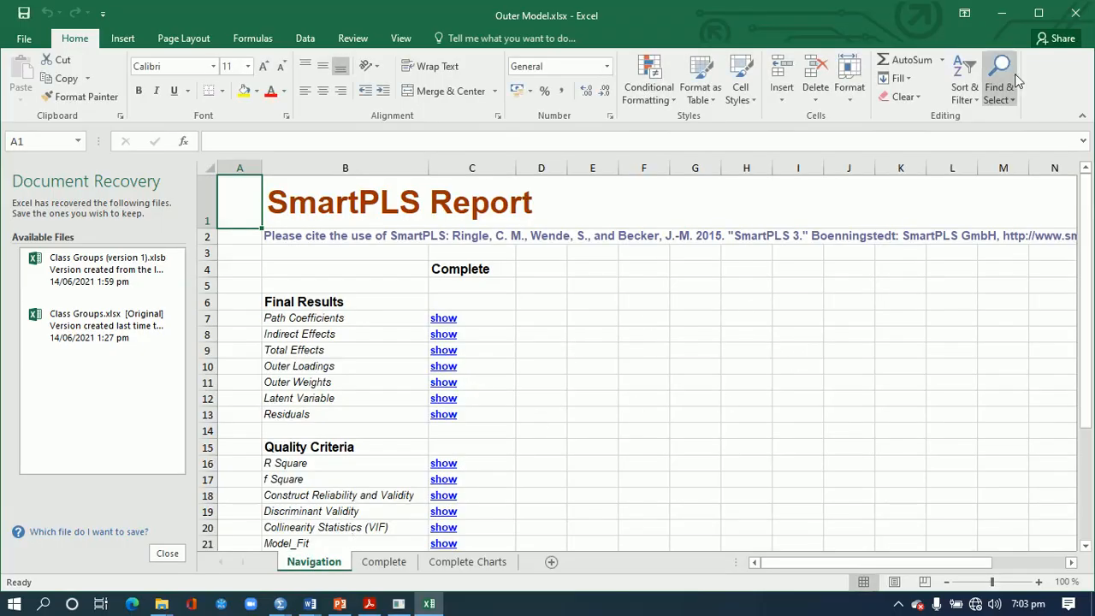
# - Close the exported Outer Model workbook without saving, keeping the recovered files for viewing later, and close the PLS Algorithm report
pyautogui.click(1075, 14)
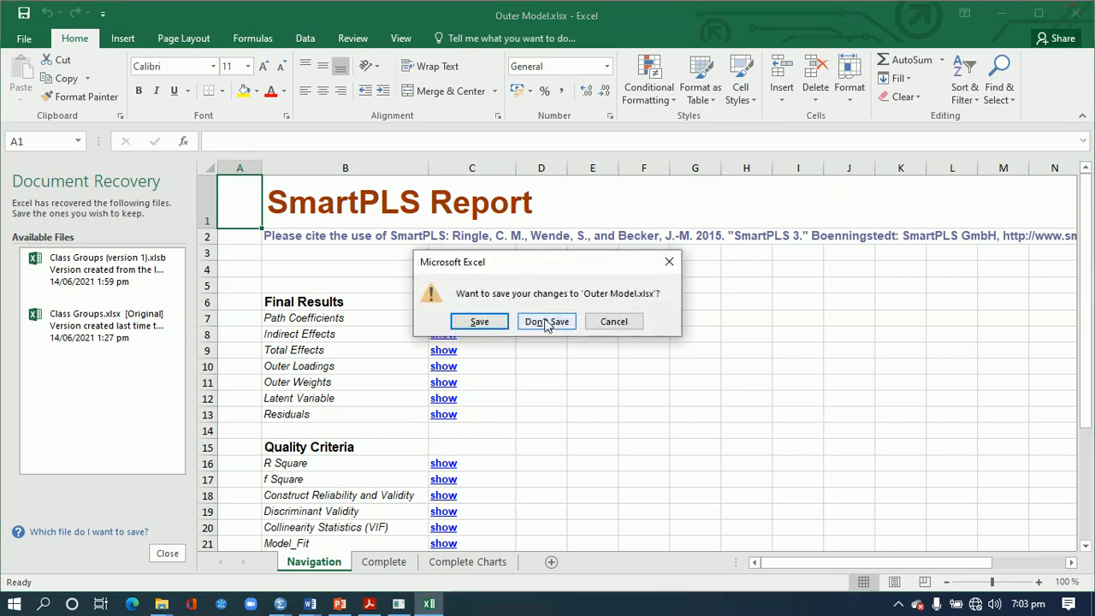
pyautogui.click(546, 322)
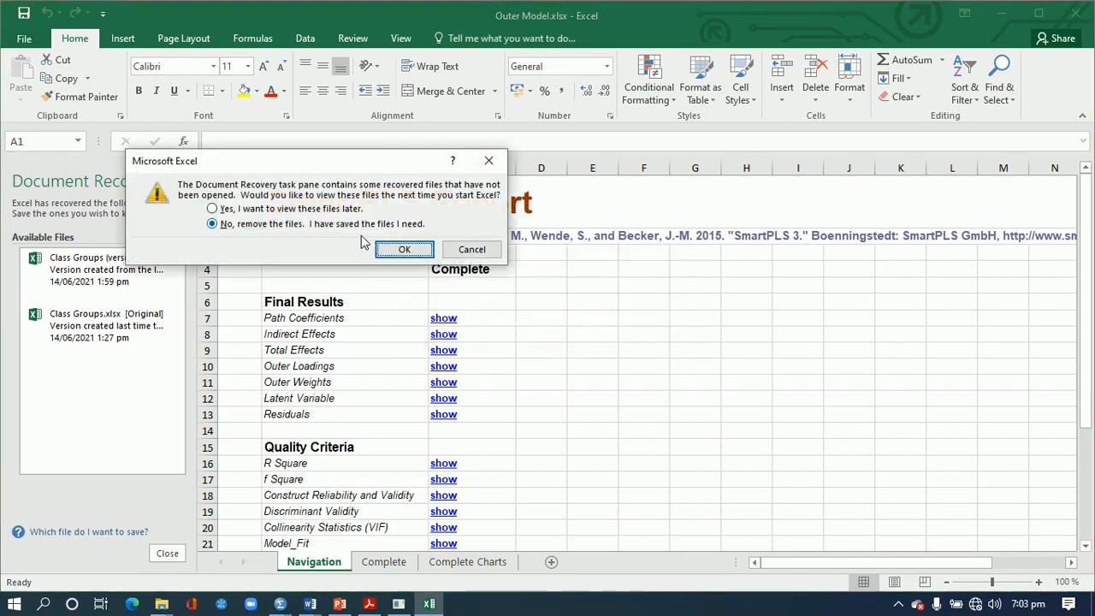
pyautogui.click(296, 210)
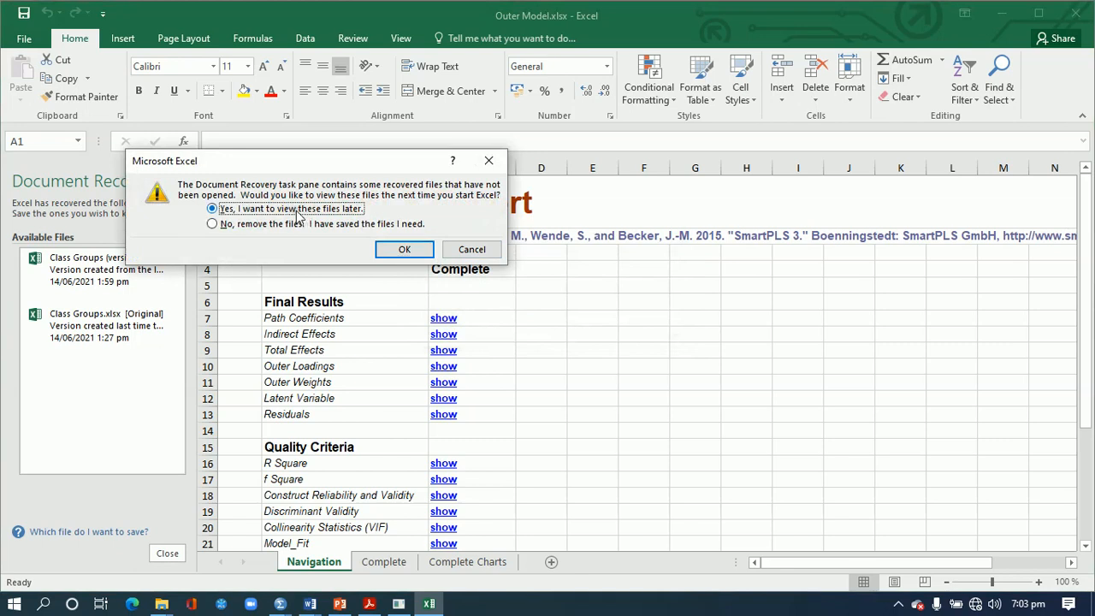
pyautogui.click(402, 251)
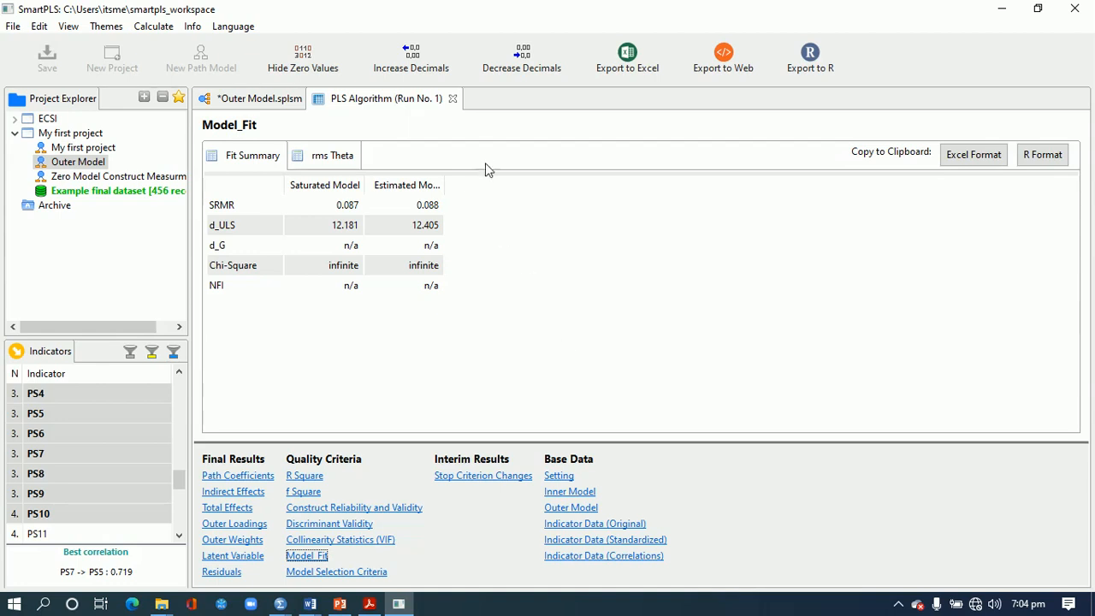
pyautogui.click(452, 100)
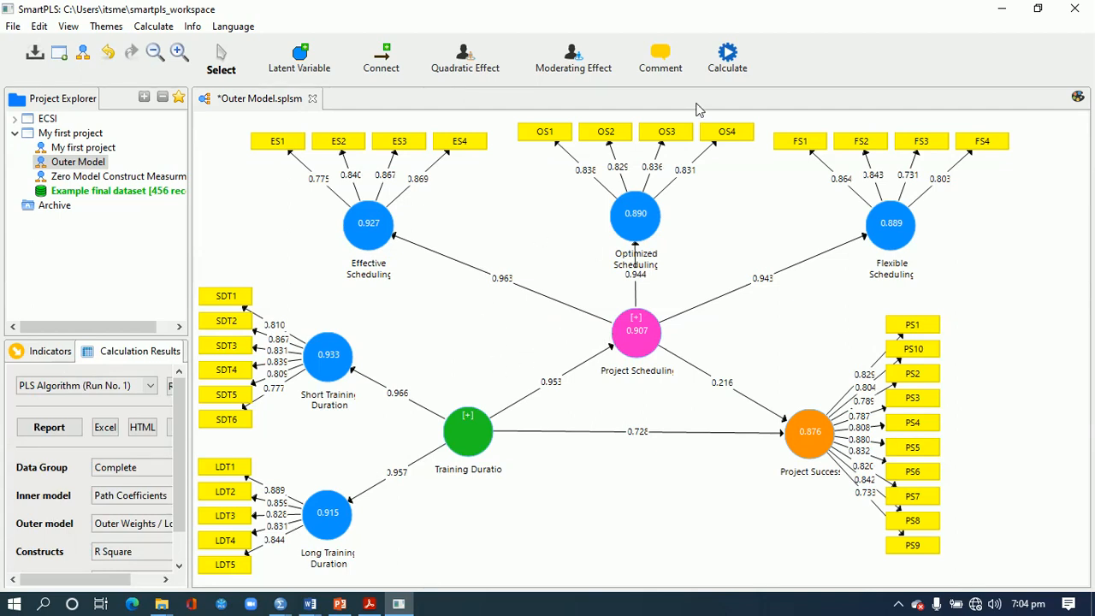
# - Run Bootstrapping on the mediation model with the amount of results set to Complete Bootstrapping
pyautogui.click(727, 56)
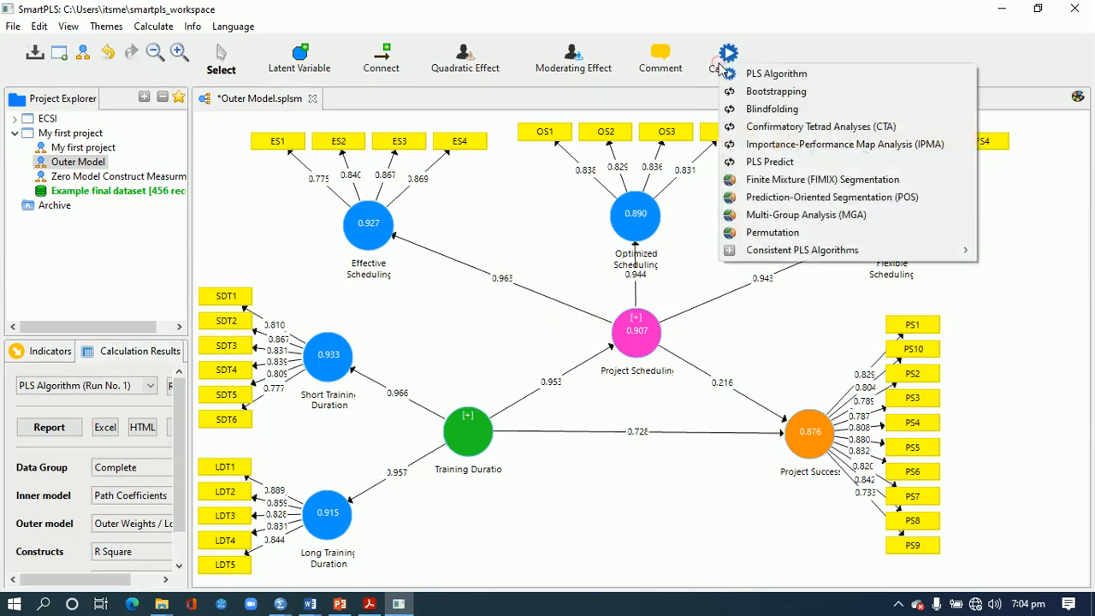
pyautogui.click(763, 92)
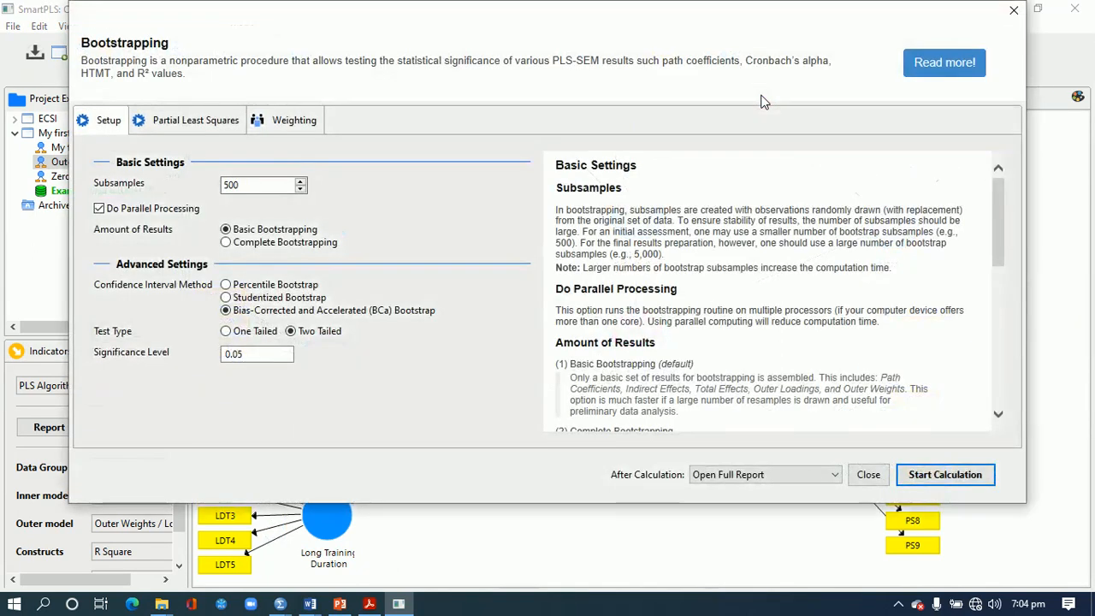
pyautogui.click(227, 245)
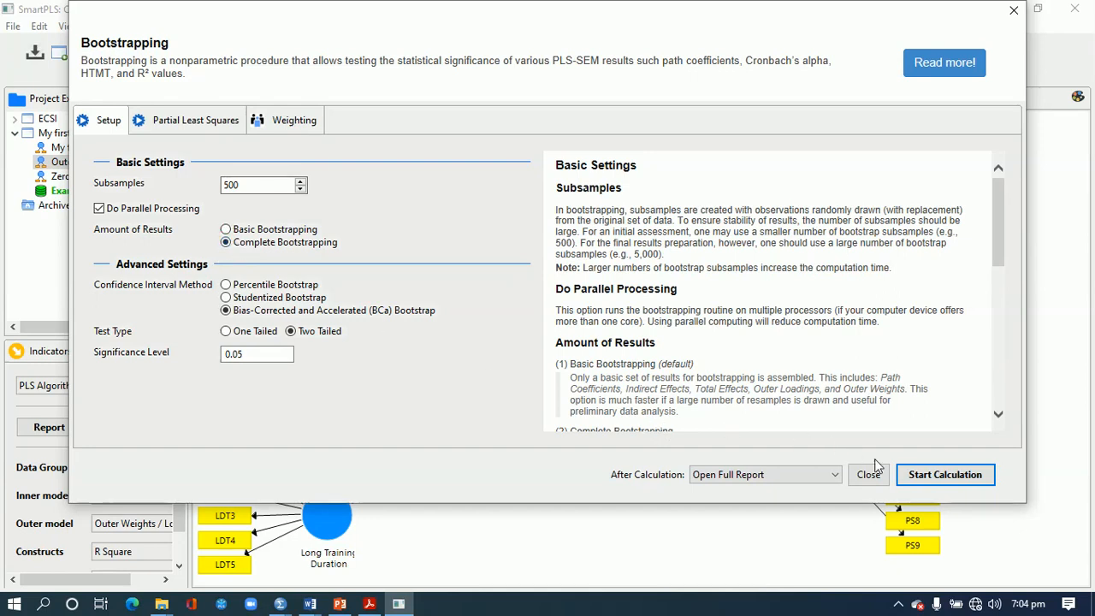
pyautogui.click(936, 473)
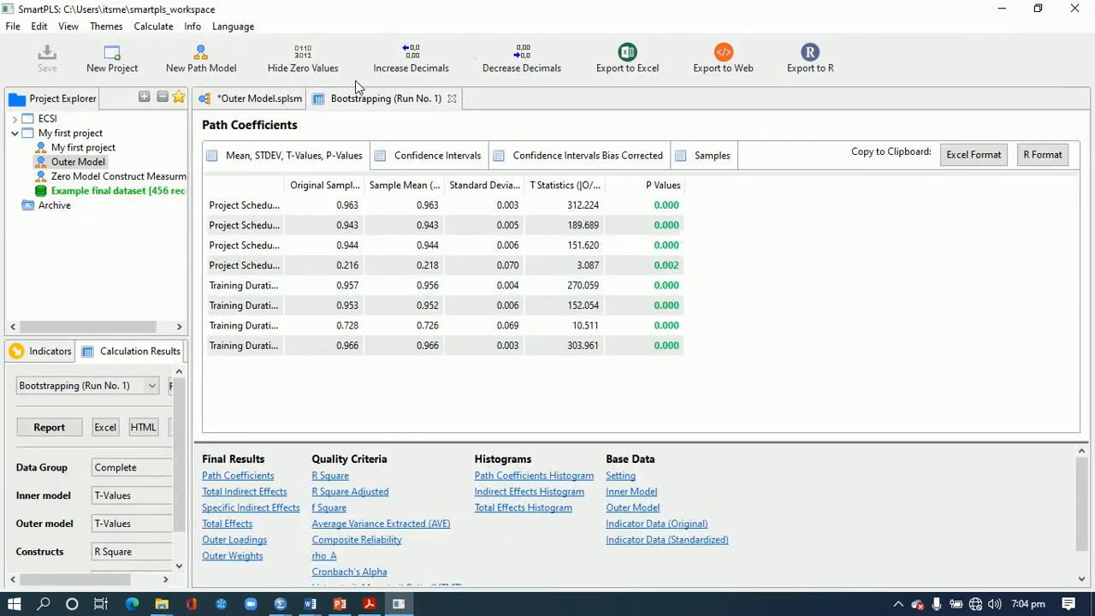
# - Export the bootstrapped model diagram as a PNG named "SEM estimation with mediation" in the Measurment model folder and close the image viewer
pyautogui.click(261, 99)
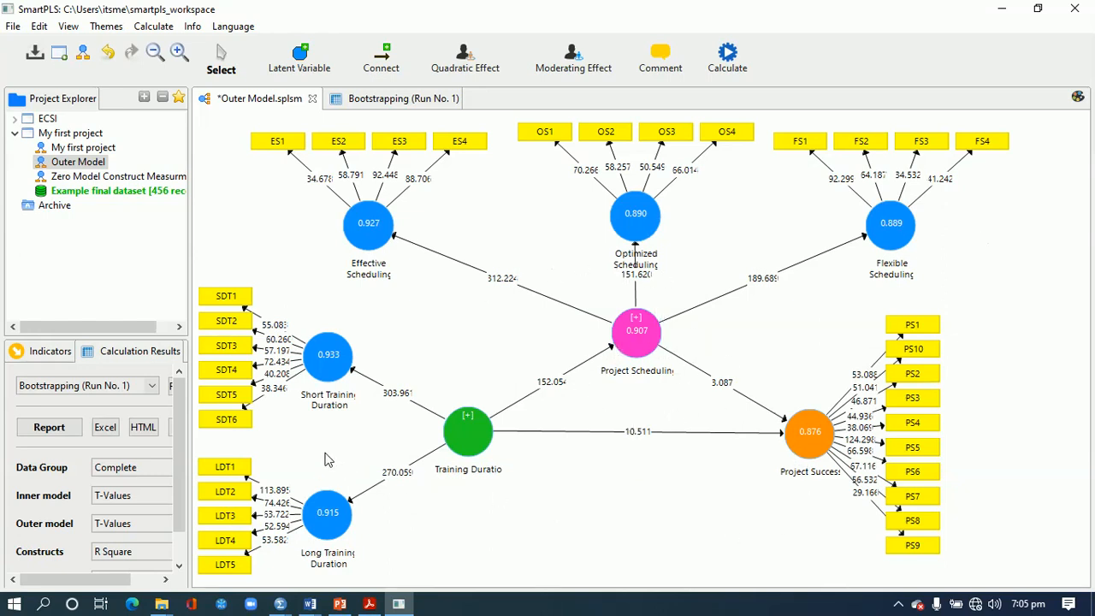
pyautogui.rightClick(513, 236)
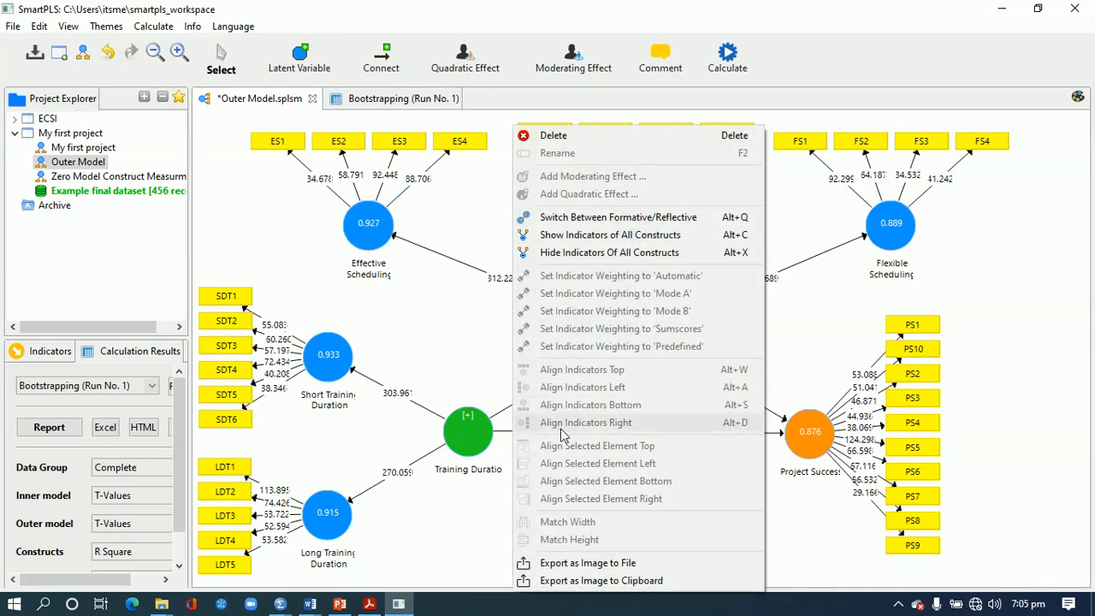
pyautogui.click(581, 563)
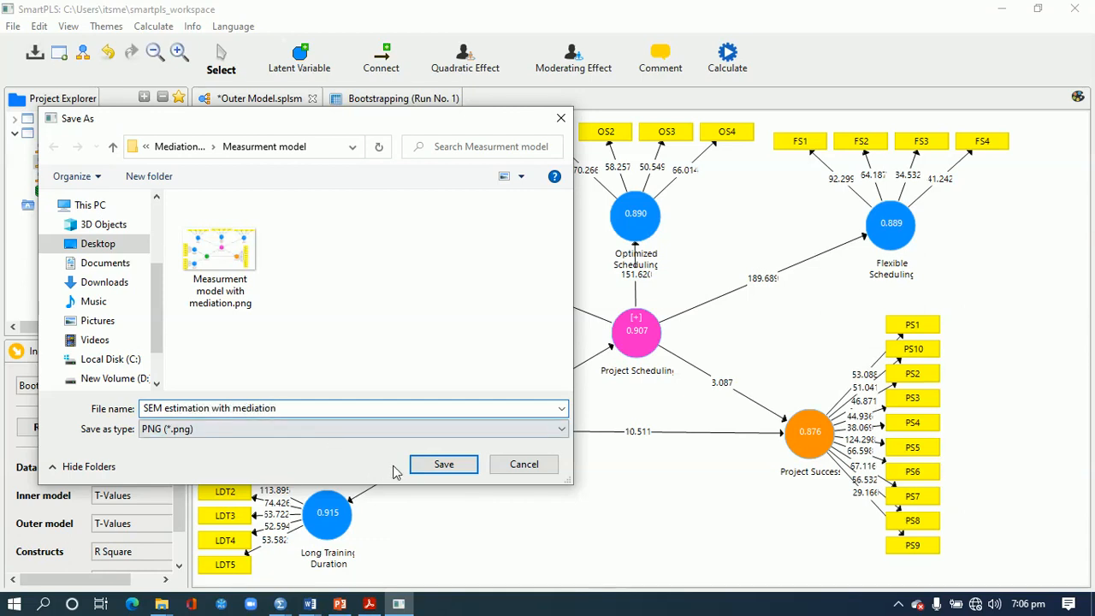
pyautogui.click(433, 467)
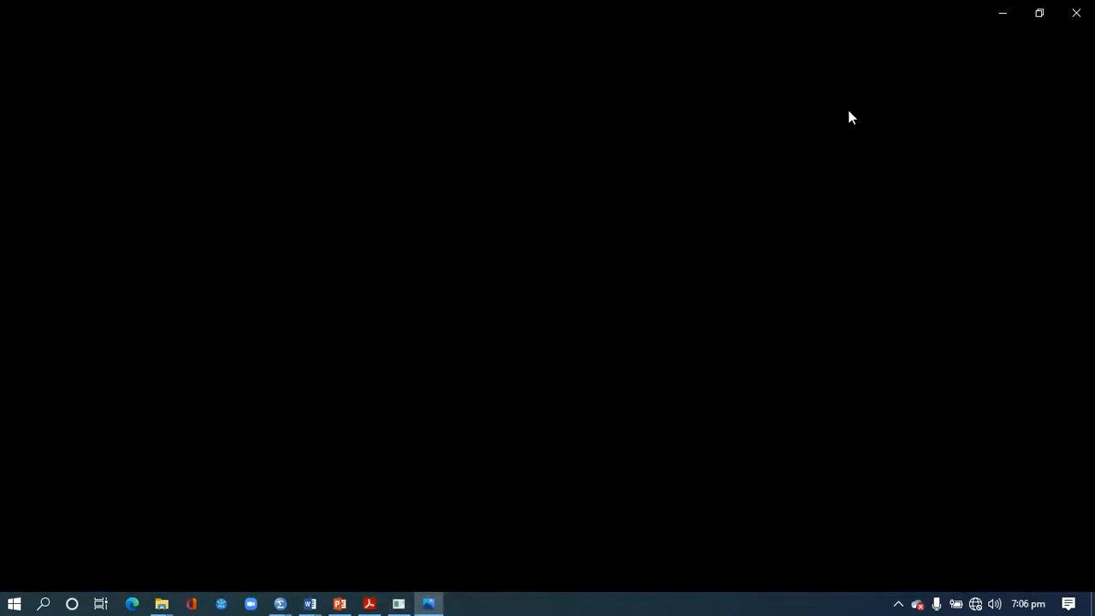
pyautogui.click(1080, 17)
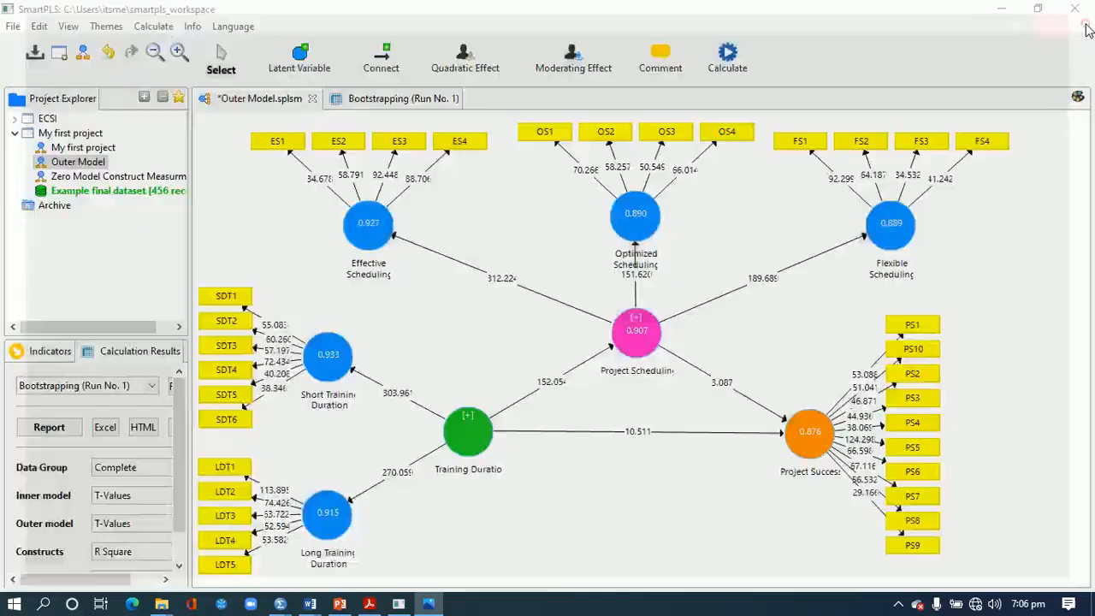
# - Open the Bootstrapping report and export it to Excel as SEM Model.xlsx in the Measurment model folder
pyautogui.click(48, 427)
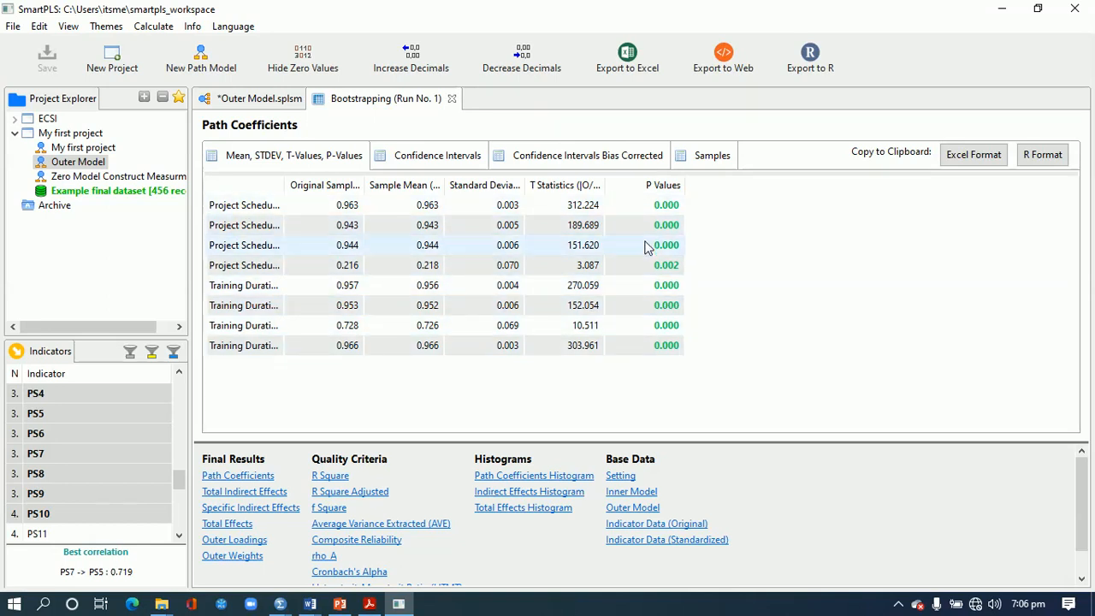
pyautogui.click(624, 67)
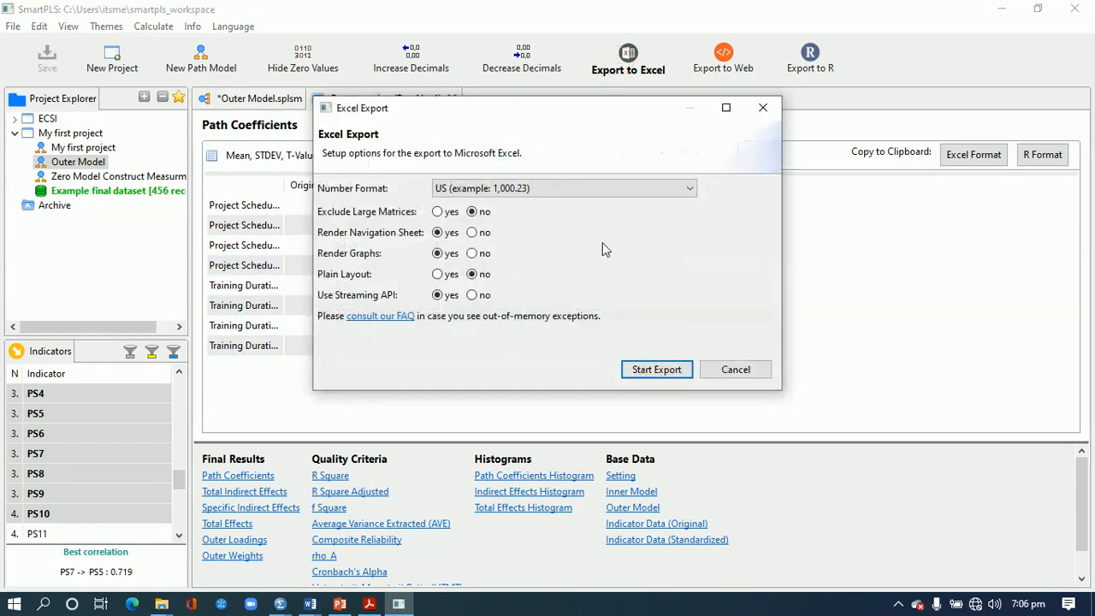
pyautogui.click(648, 371)
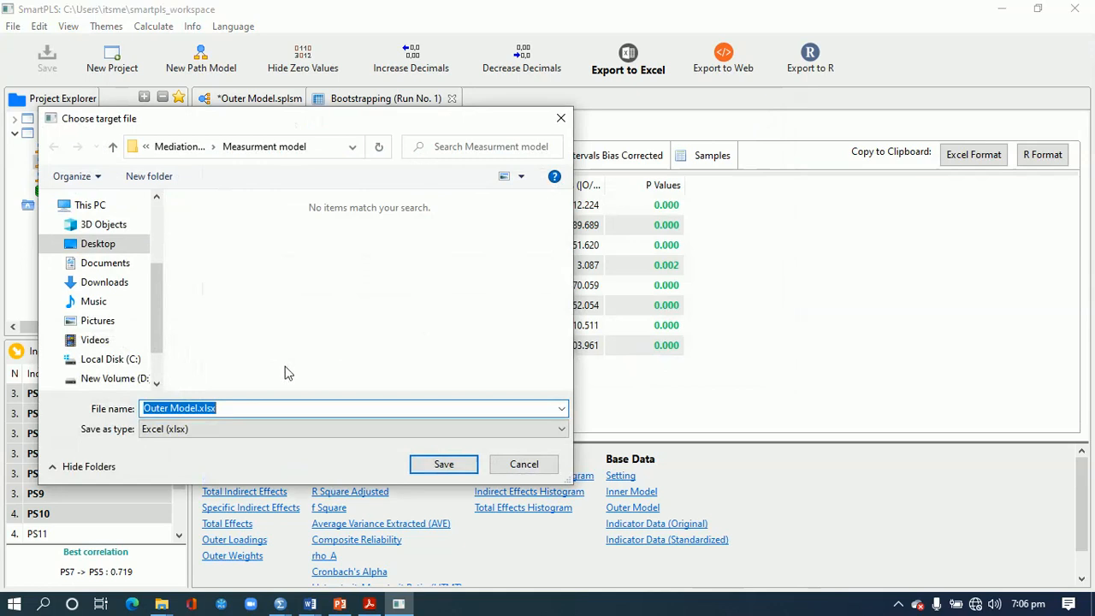
pyautogui.moveTo(145, 408); pyautogui.dragTo(170, 408)
pyautogui.write('SEM')
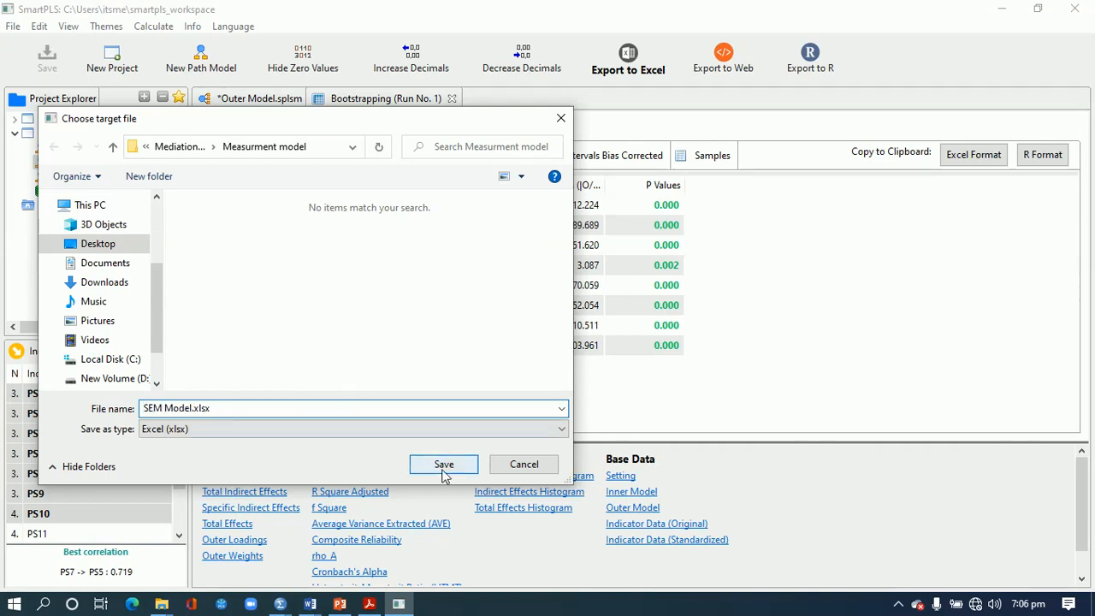
pyautogui.click(443, 467)
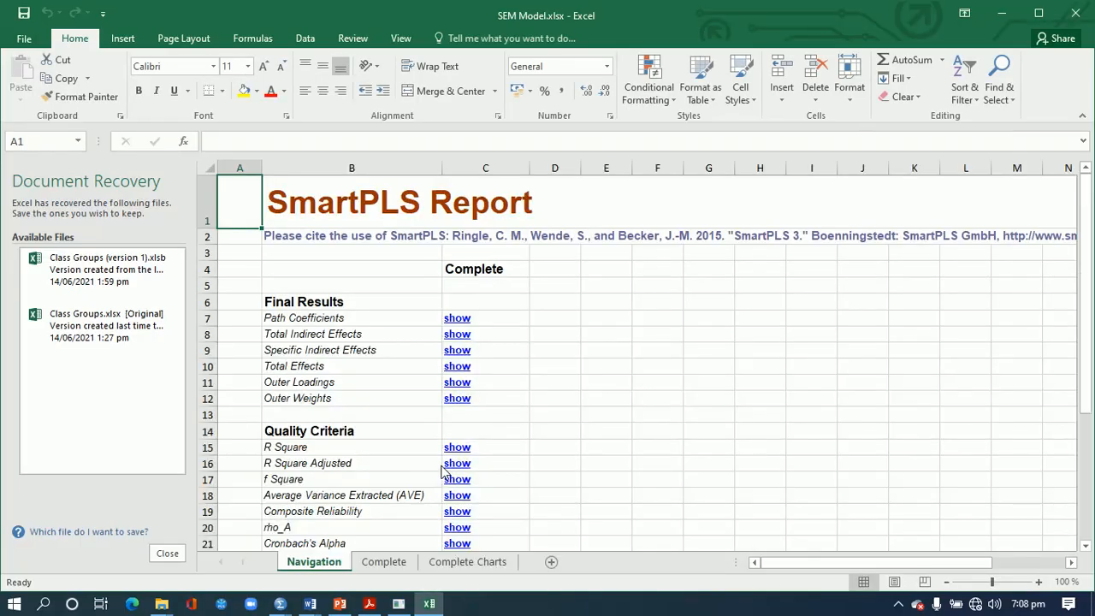
# - Close the exported SEM Model workbook without saving, keeping the recovered files for viewing later, and close the Bootstrapping report
pyautogui.click(1075, 14)
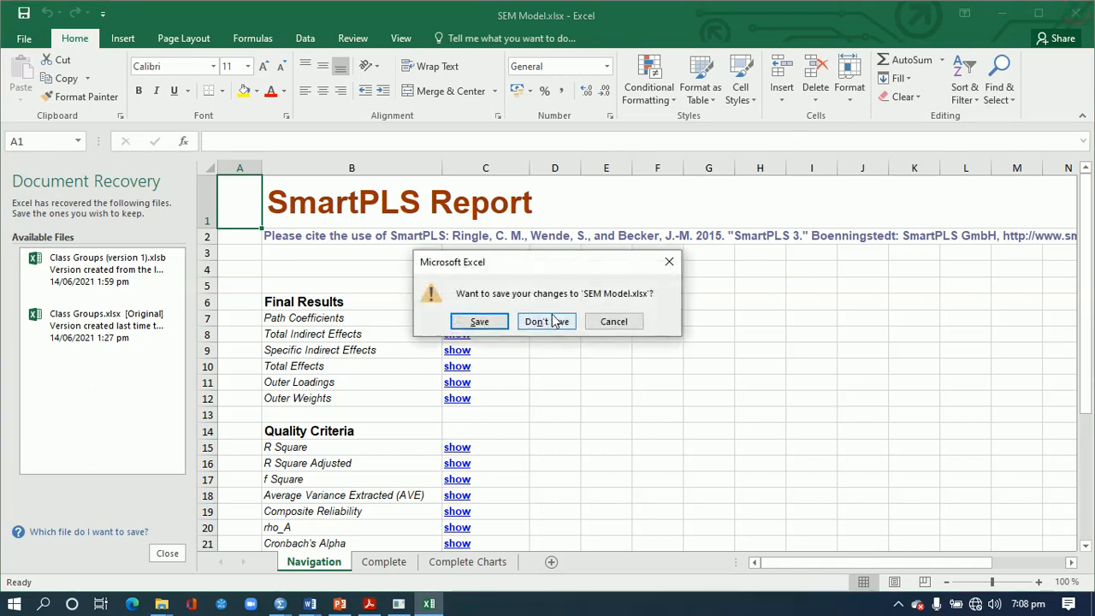
pyautogui.click(548, 323)
pyautogui.click(327, 222)
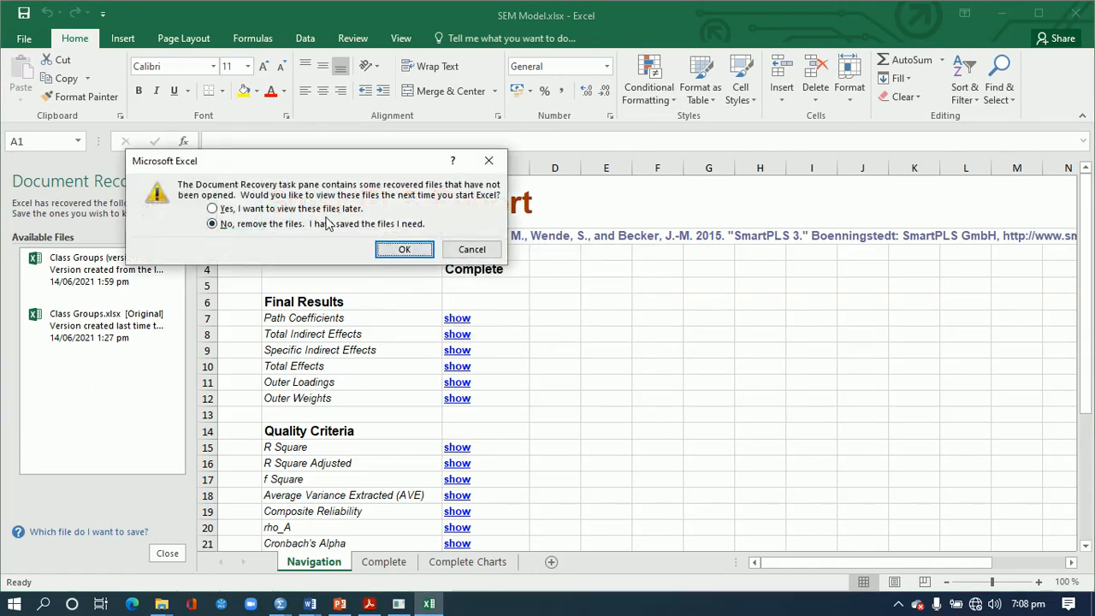
pyautogui.click(325, 209)
pyautogui.click(404, 248)
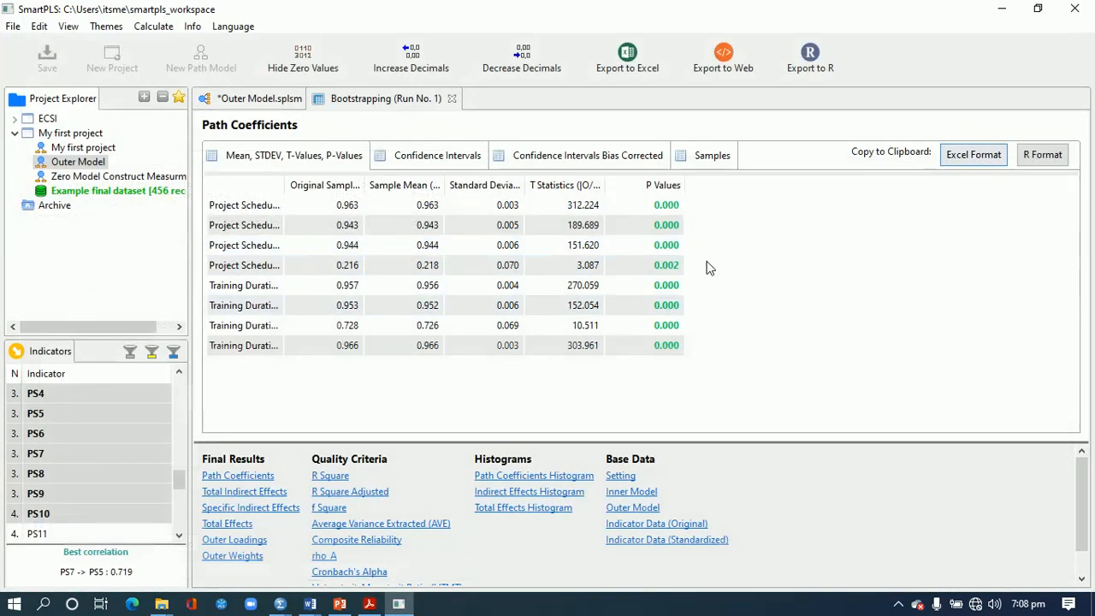
pyautogui.click(451, 98)
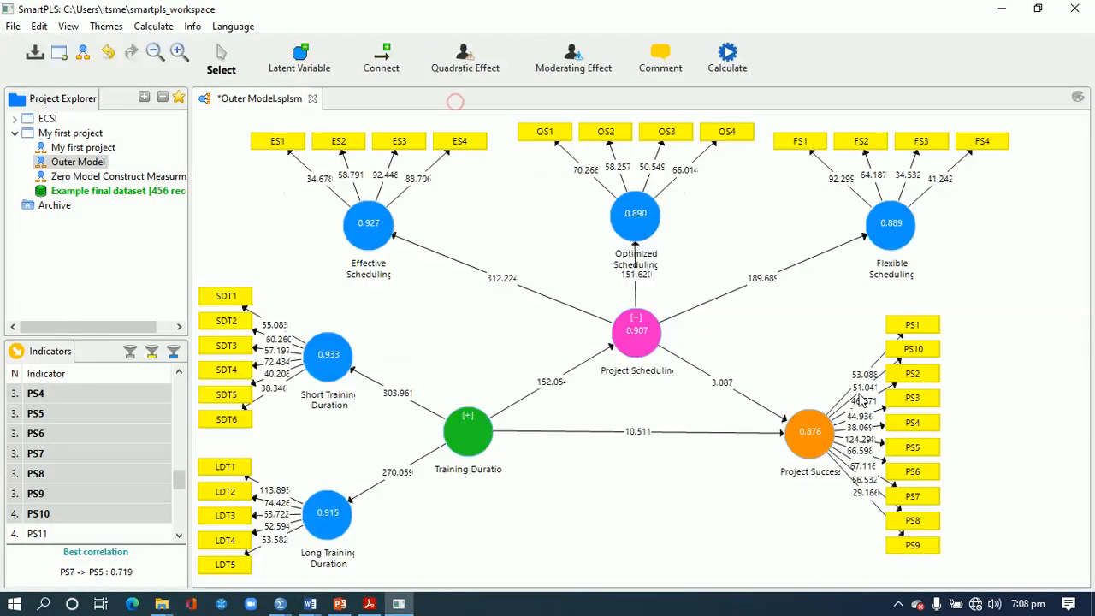
pyautogui.click(899, 604)
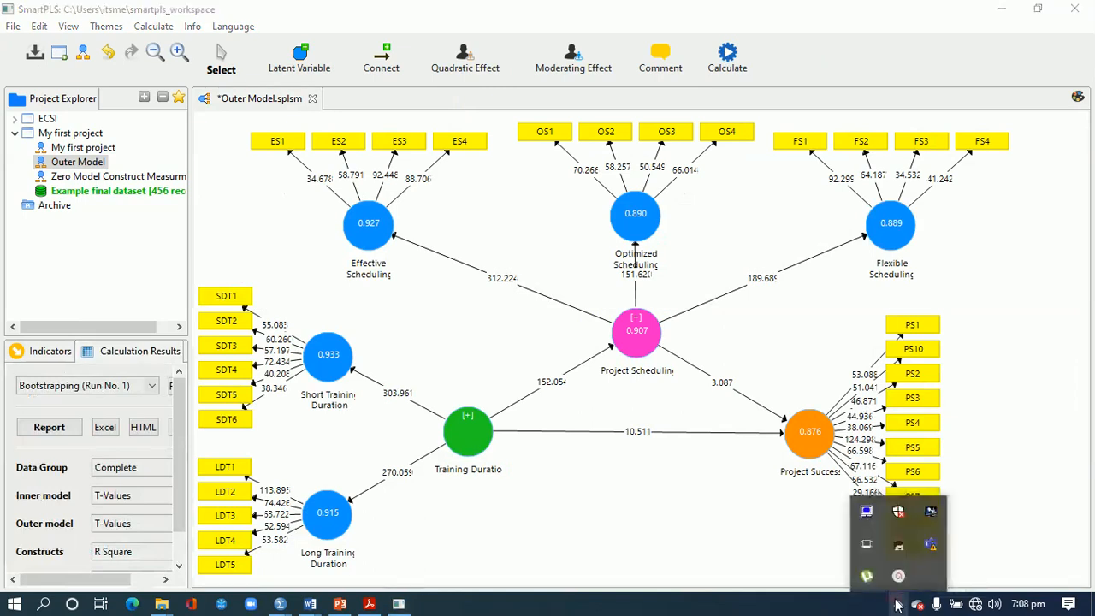